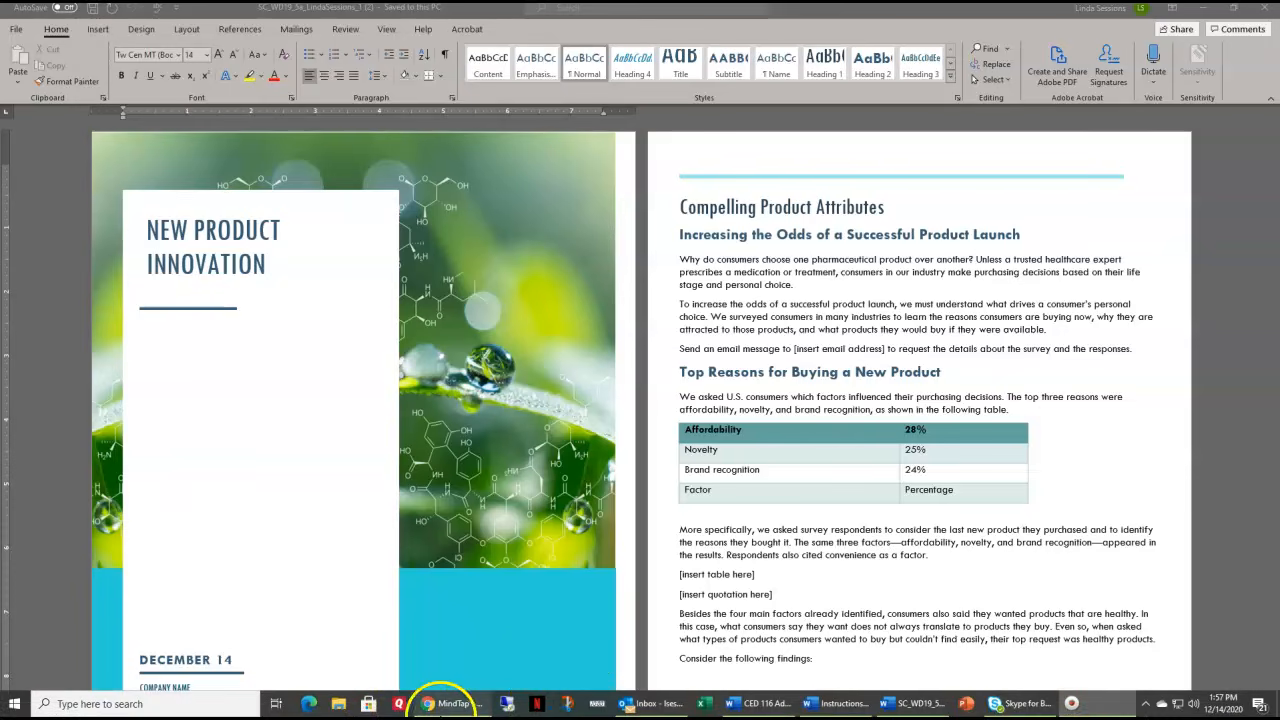
Save a copy of the document as a Word document in the Downloads folder, ending the file name in _2
left_click(16, 35)
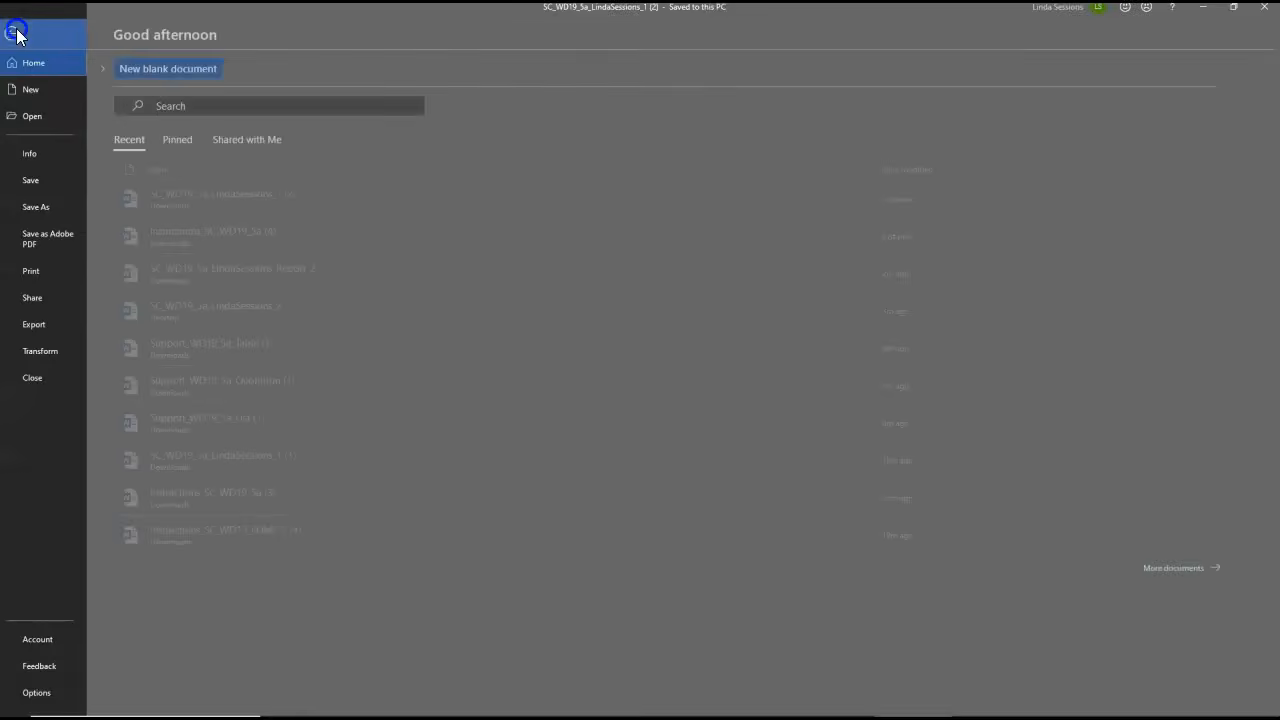
left_click(45, 207)
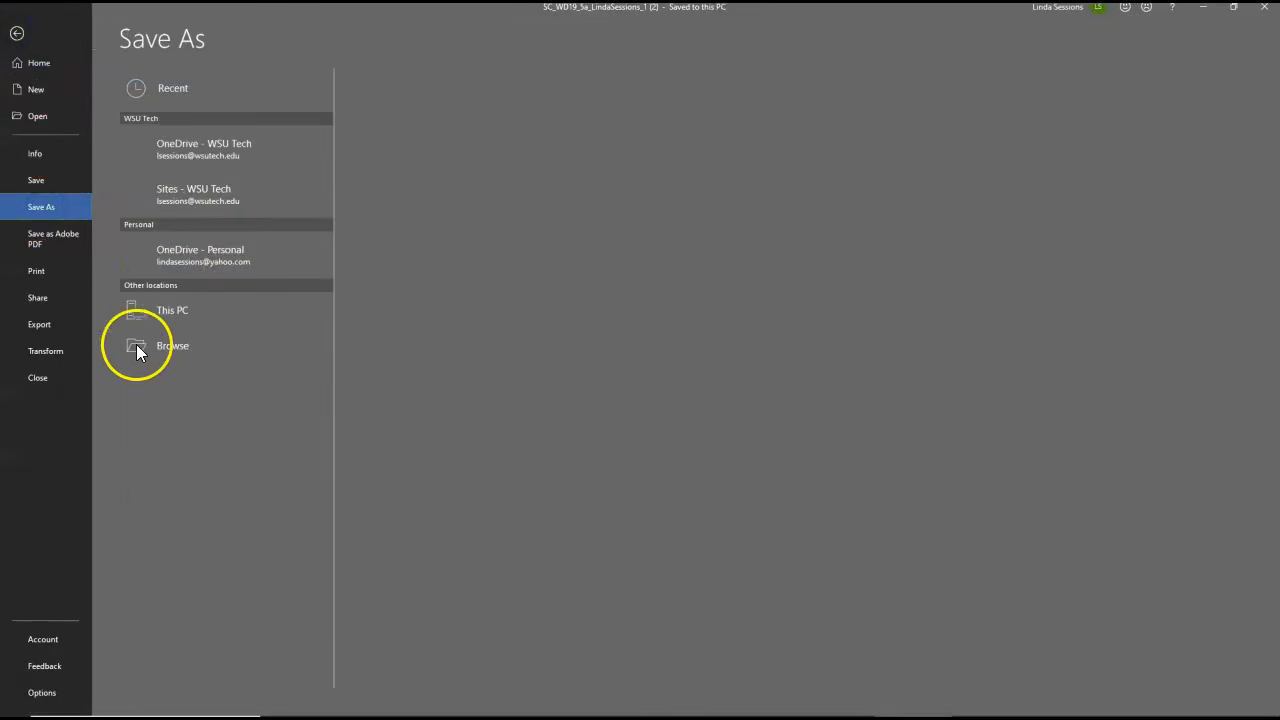
left_click(175, 393)
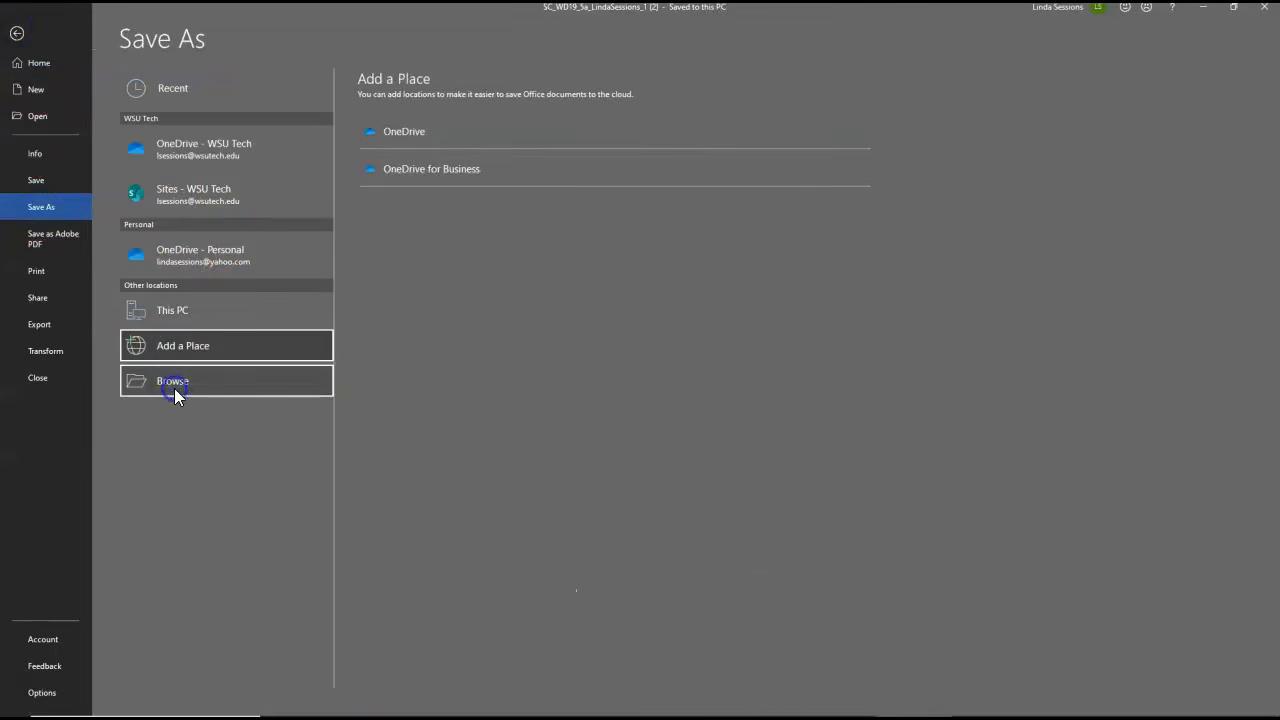
left_click_drag(103, 190, 95, 61)
left_click(65, 102)
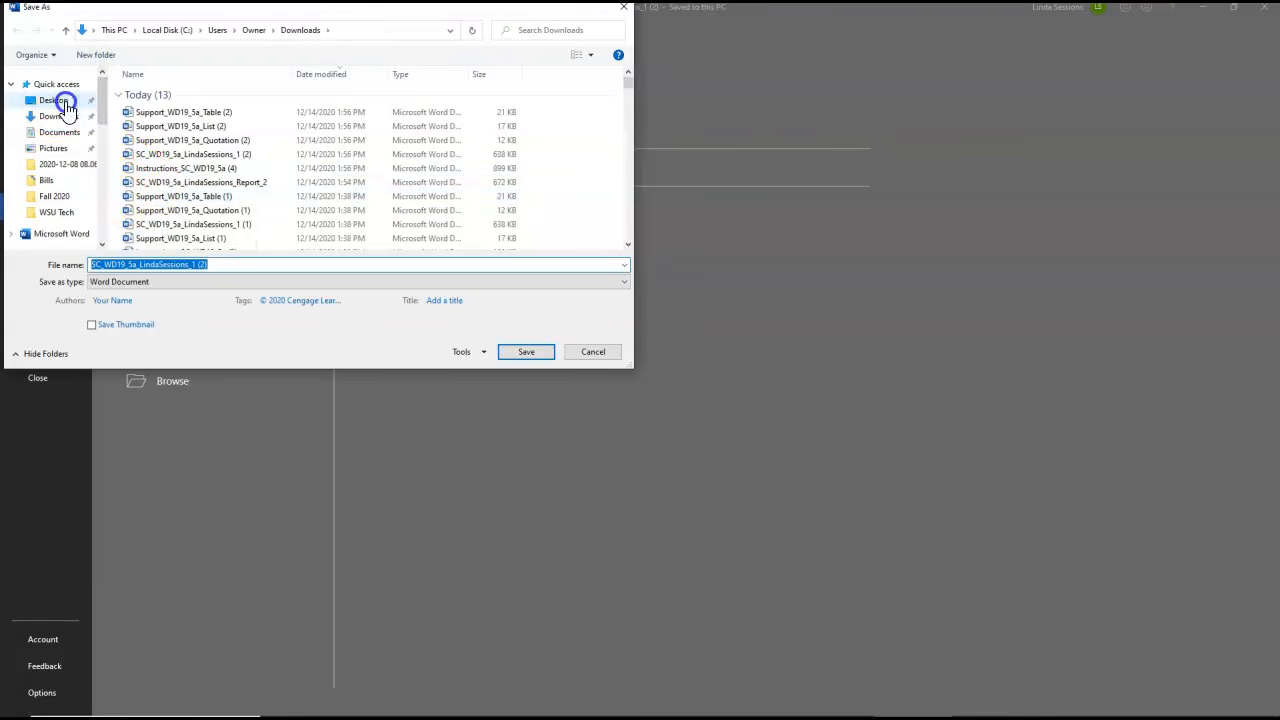
left_click(222, 265)
key("BackSpace")
key("BackSpace")
key("BackSpace")
key("BackSpace")
key("BackSpace")
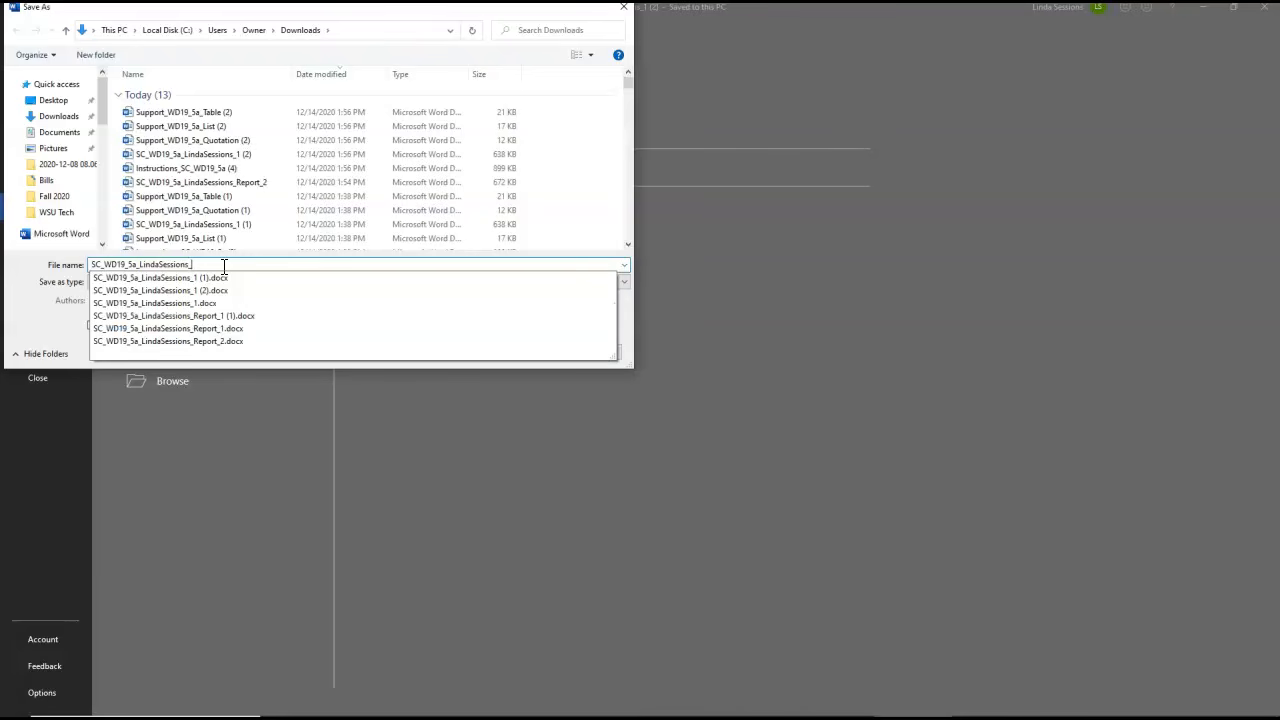
type("2")
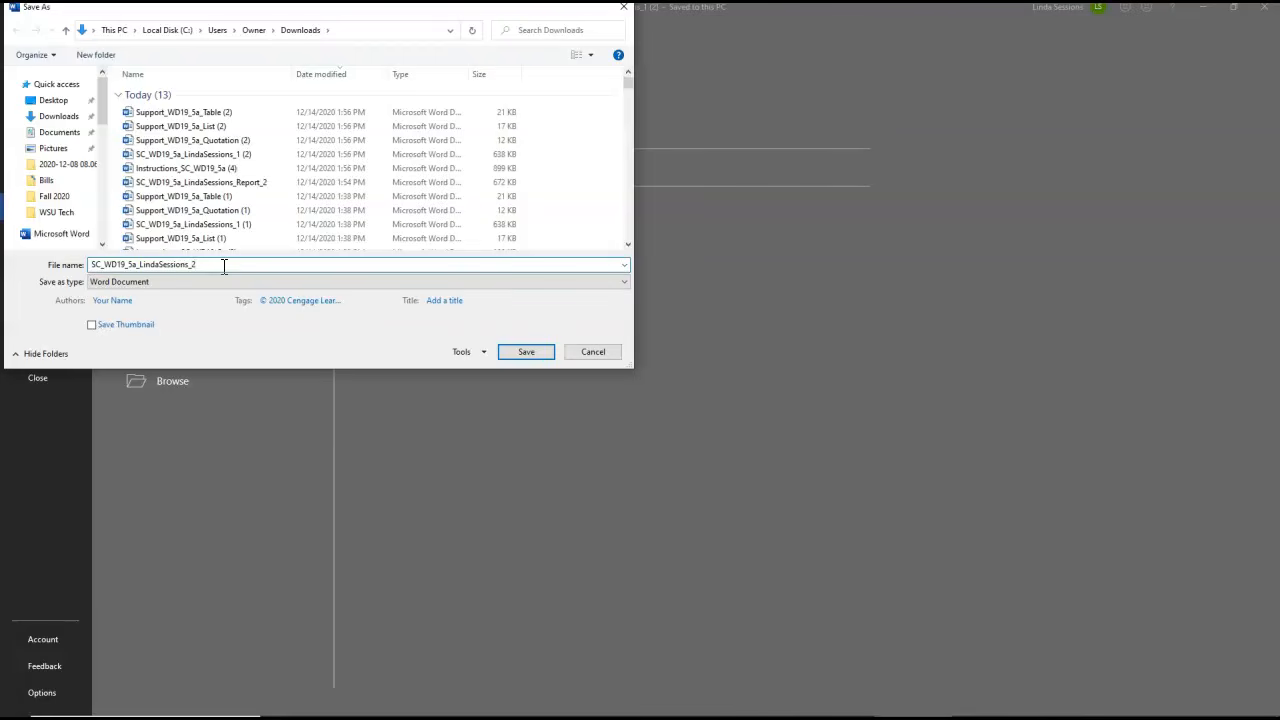
left_click(527, 355)
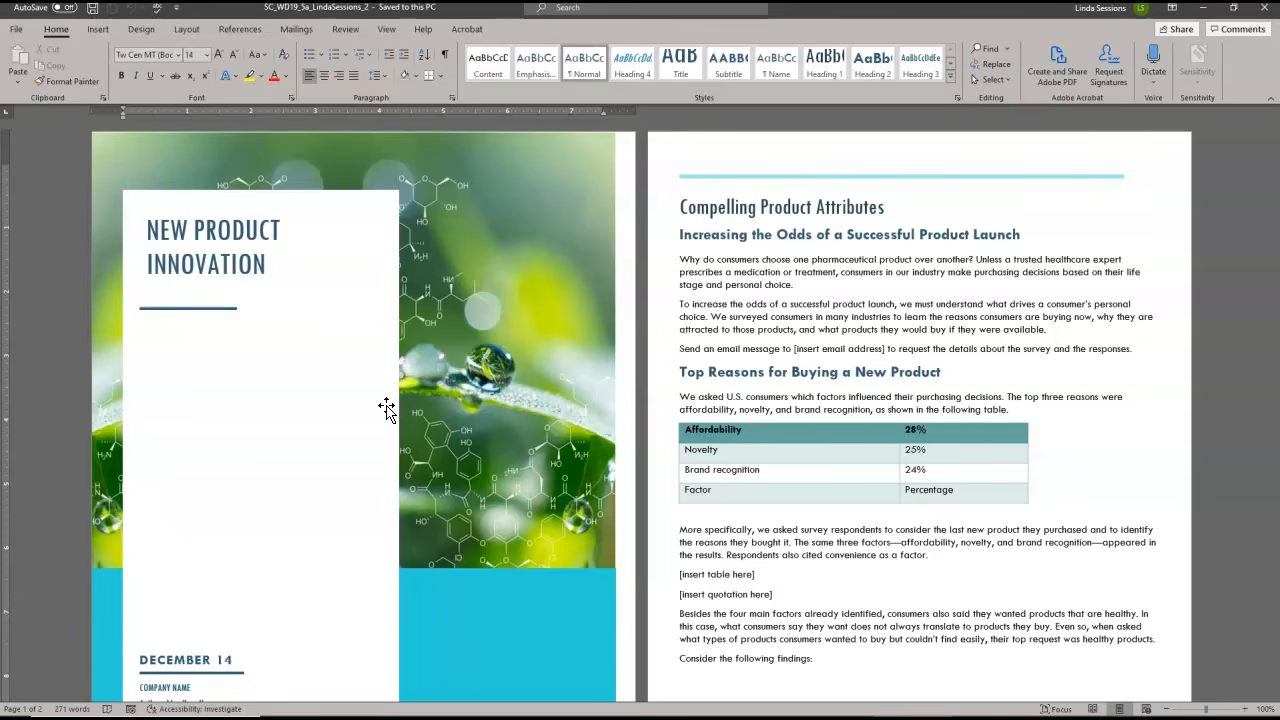
Set custom left and right page margins of 0.8 inches for the whole document
left_click(190, 30)
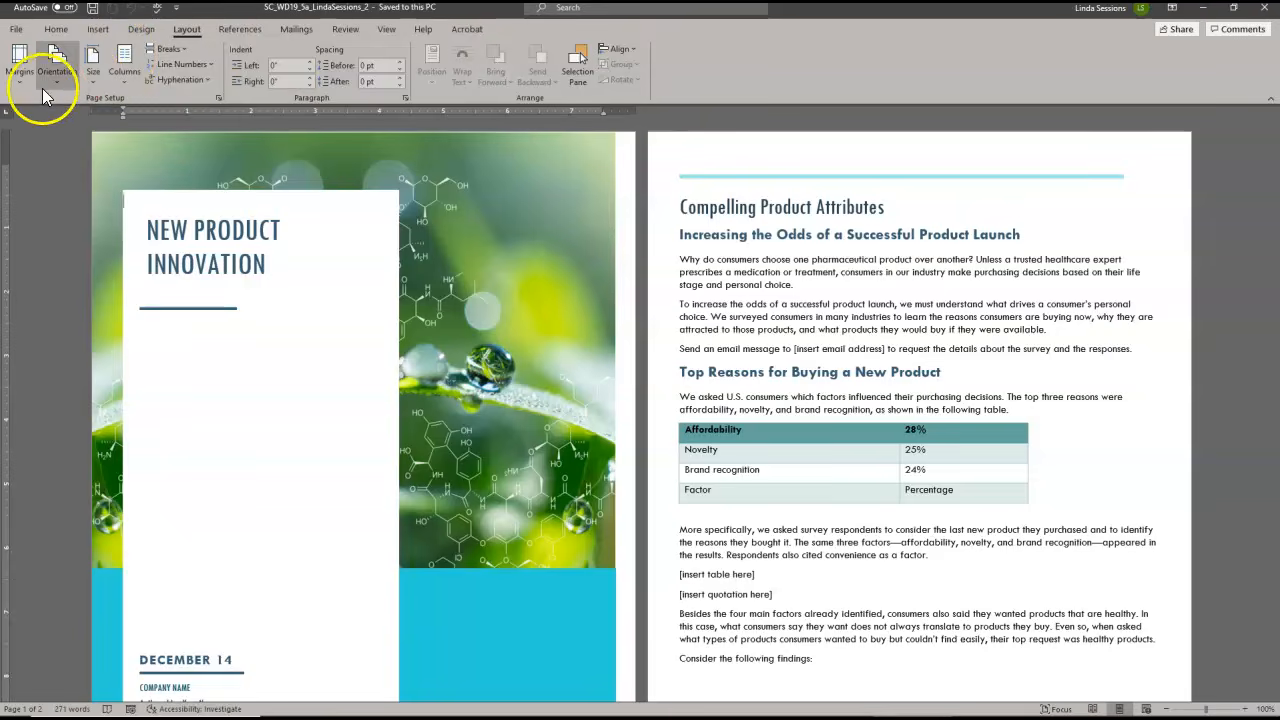
left_click(19, 68)
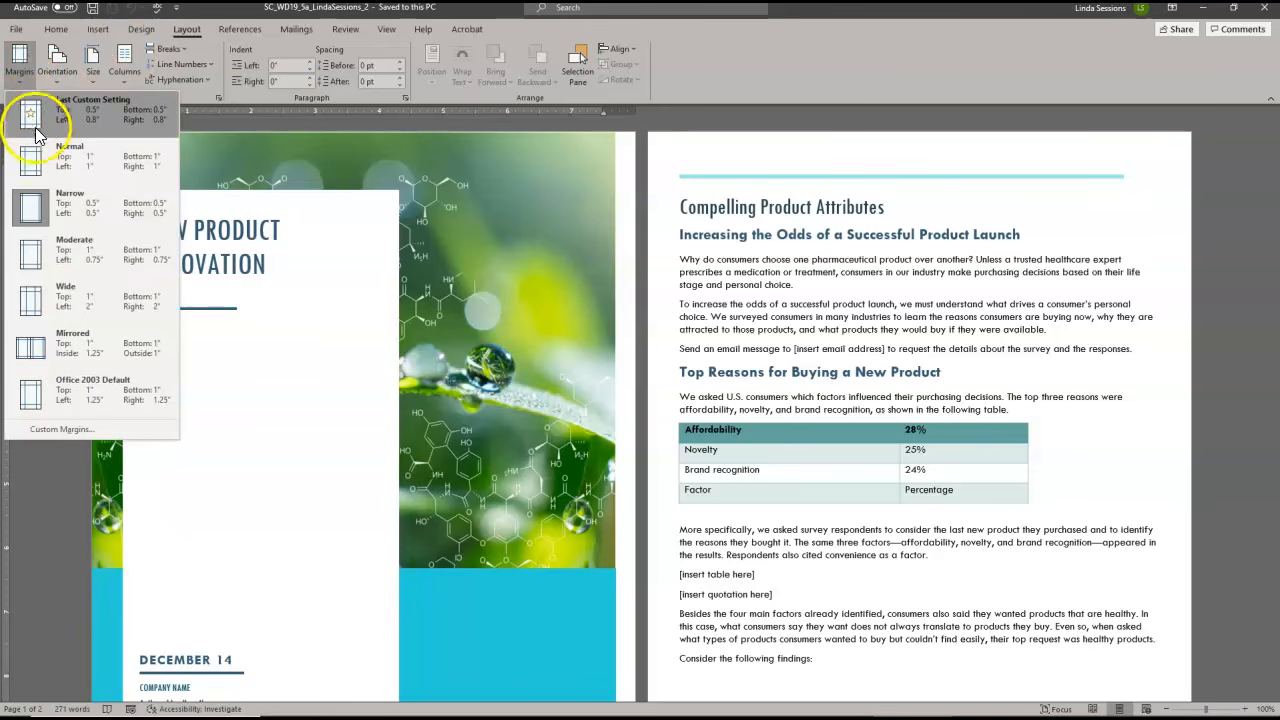
left_click(58, 431)
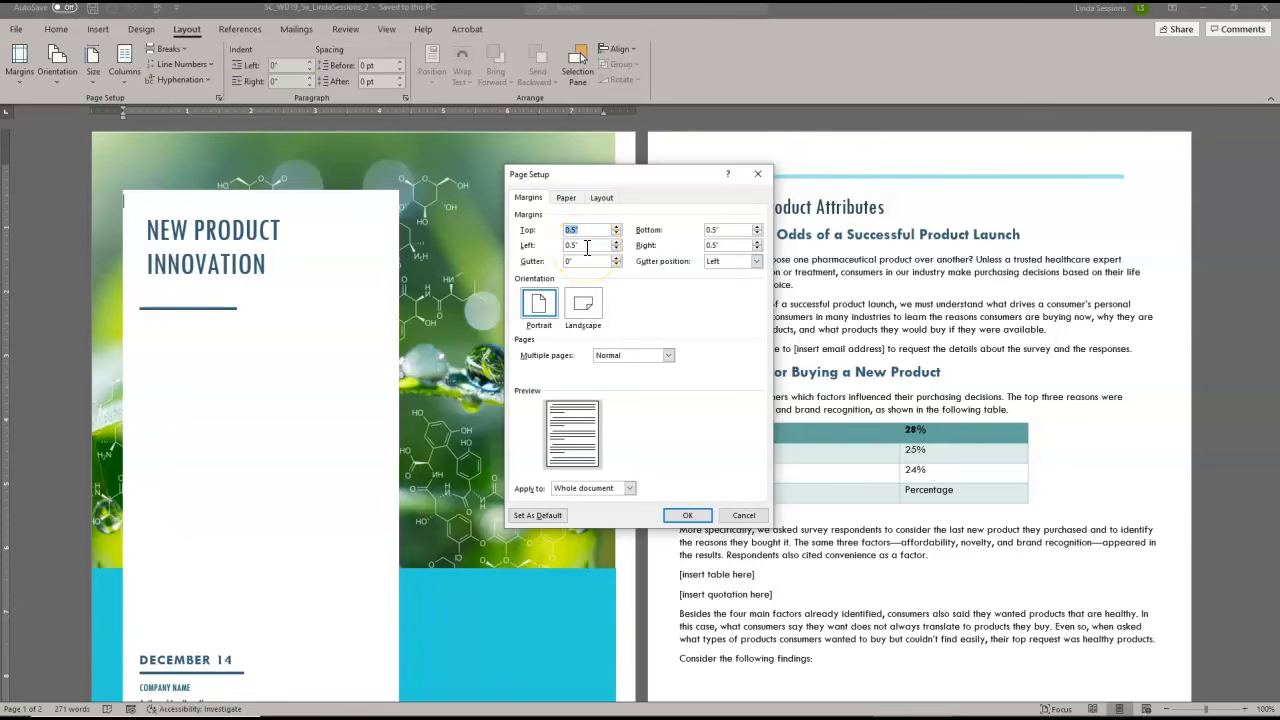
left_click_drag(588, 248, 563, 247)
type(".8")
left_click_drag(734, 247, 688, 250)
type(".")
left_click(722, 292)
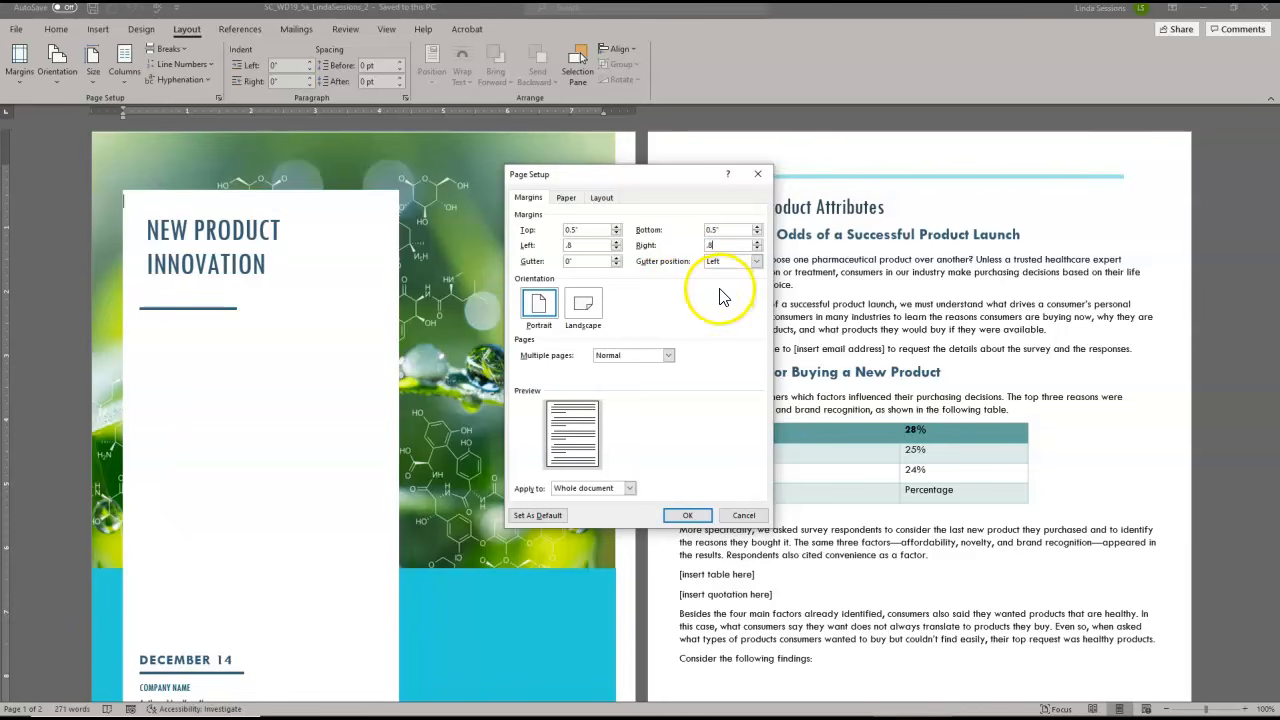
left_click(672, 517)
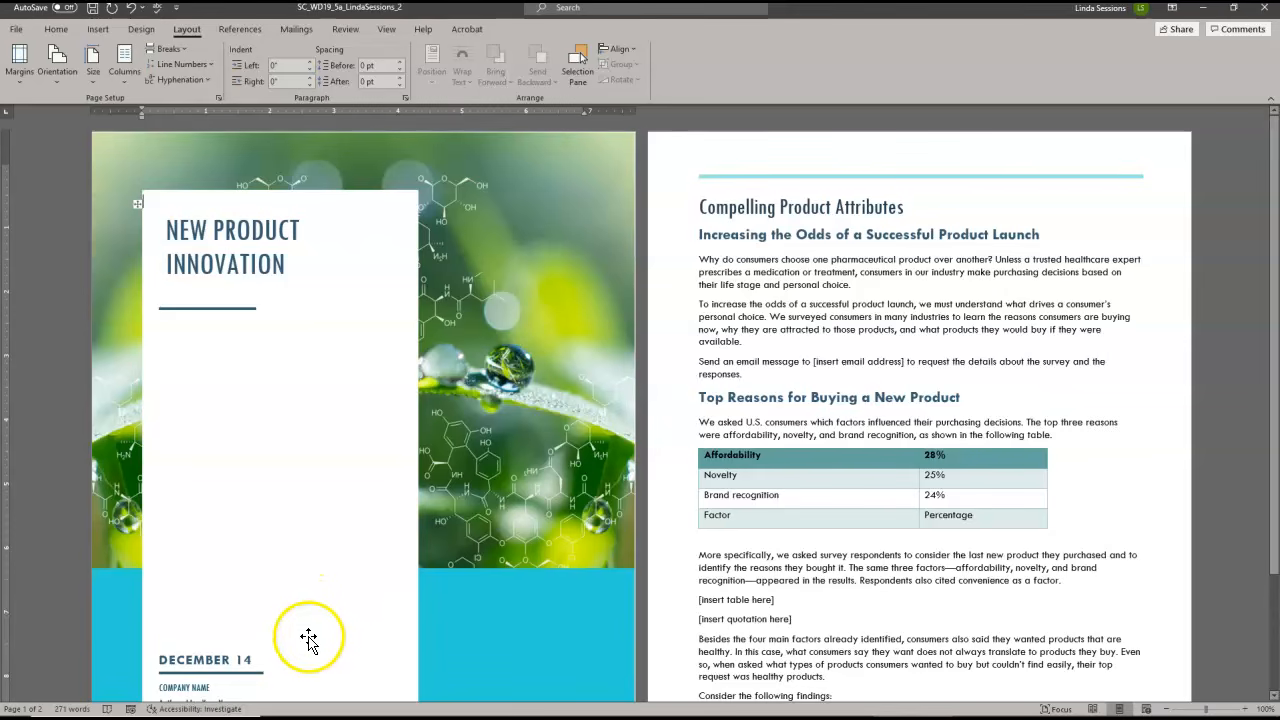
Delete the date from the cover page along with the empty paragraph it occupies
left_click(276, 660)
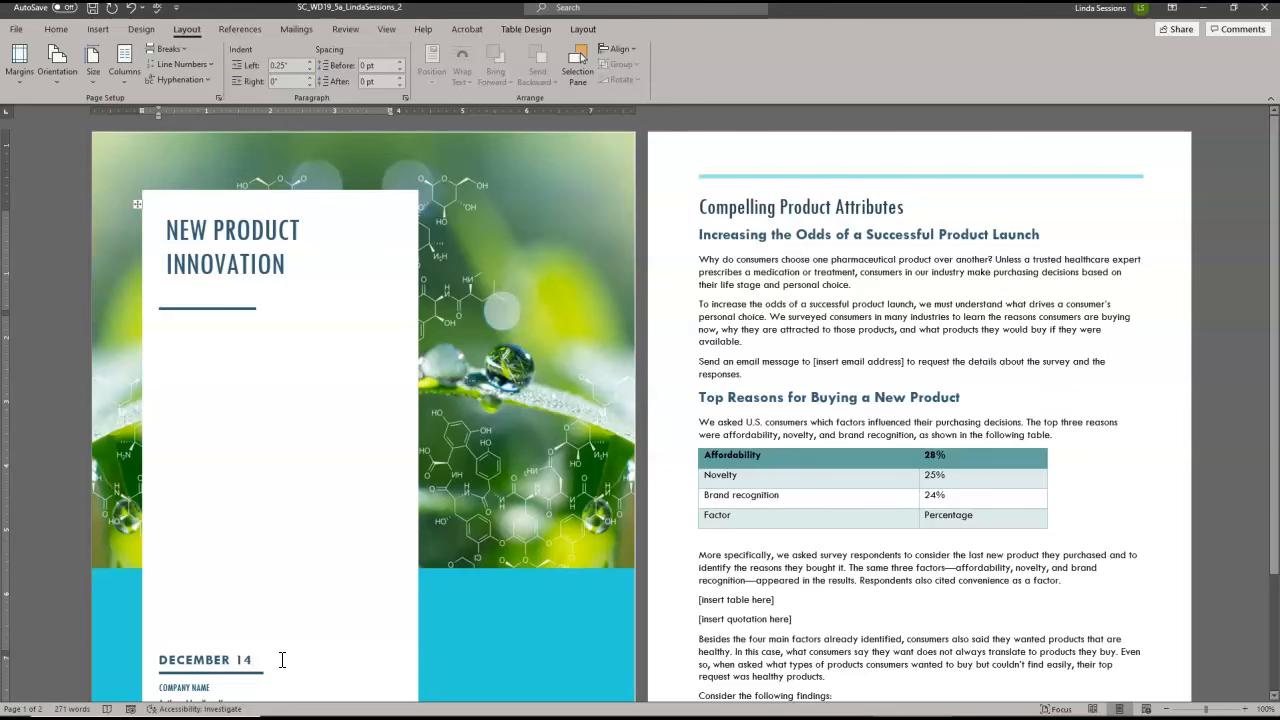
triple_click(282, 660)
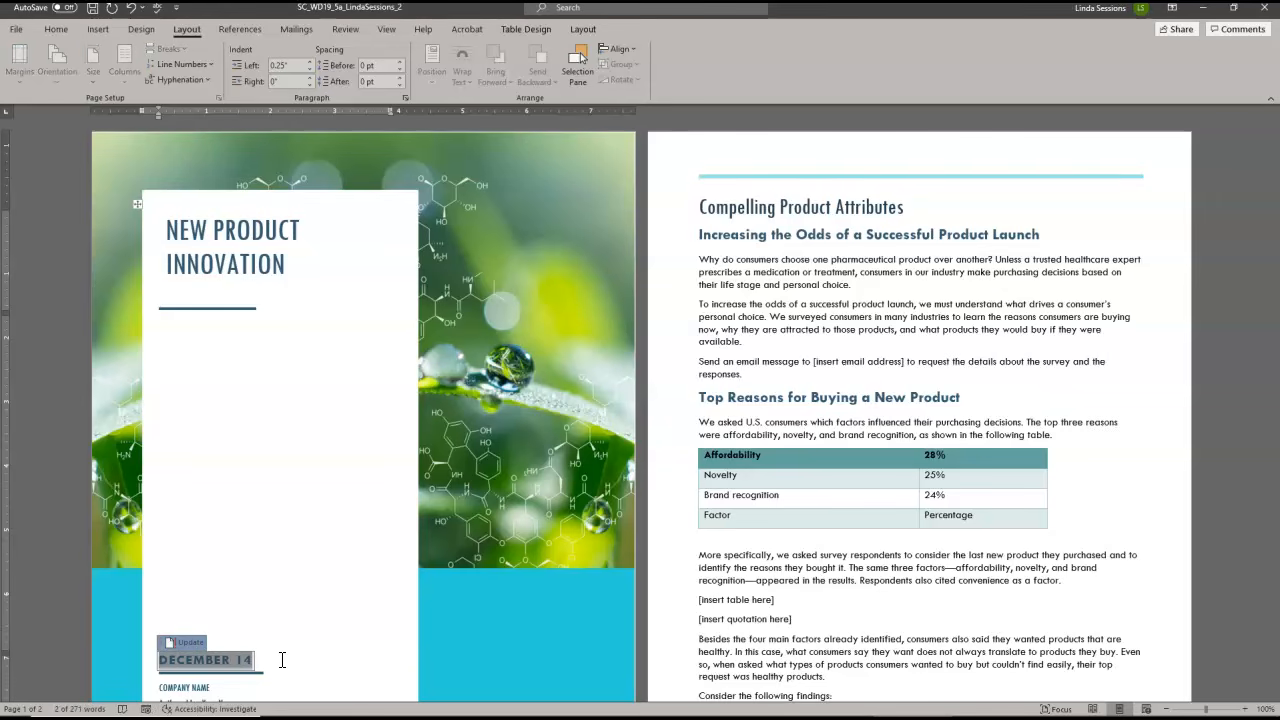
key("Delete")
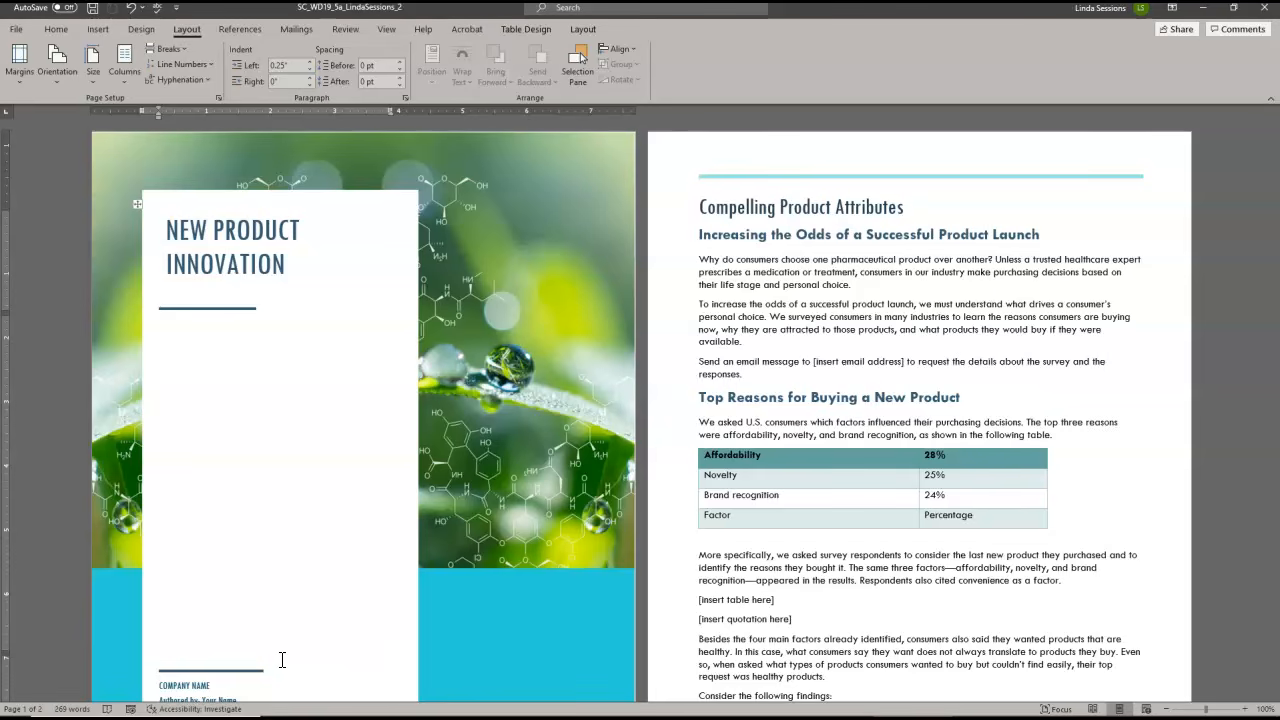
left_click(281, 659)
key("BackSpace")
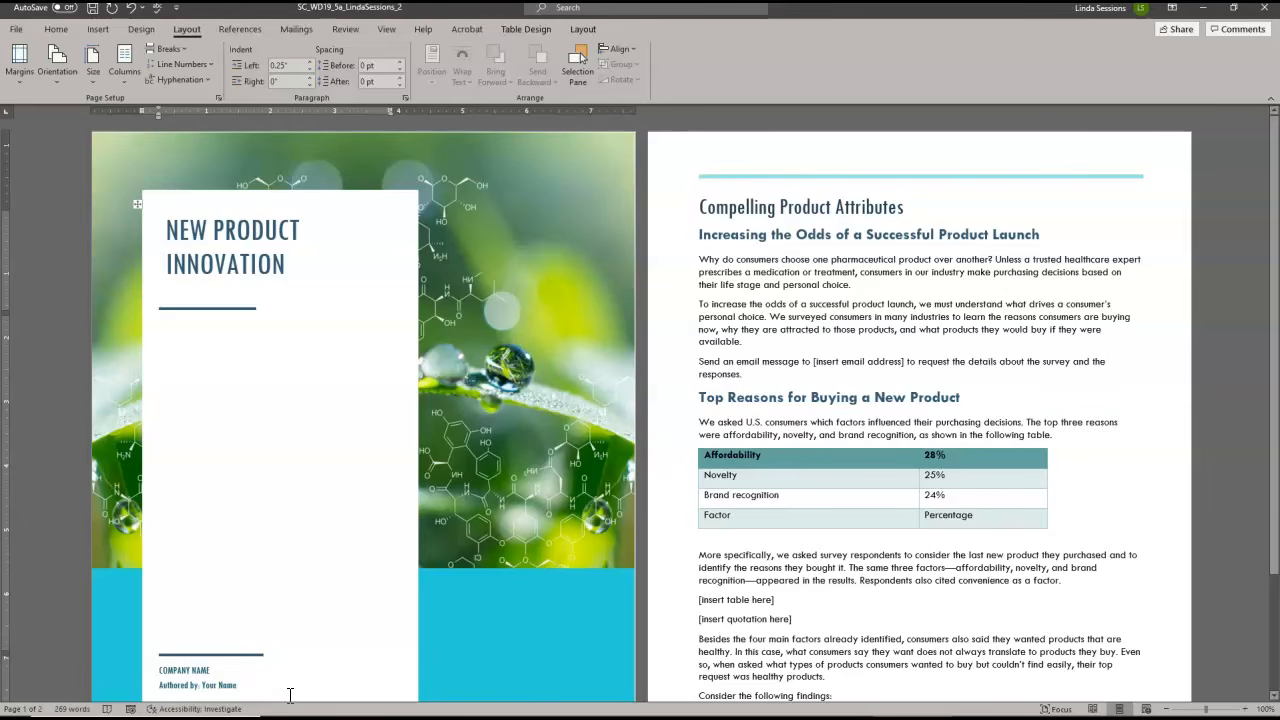
left_click(175, 670)
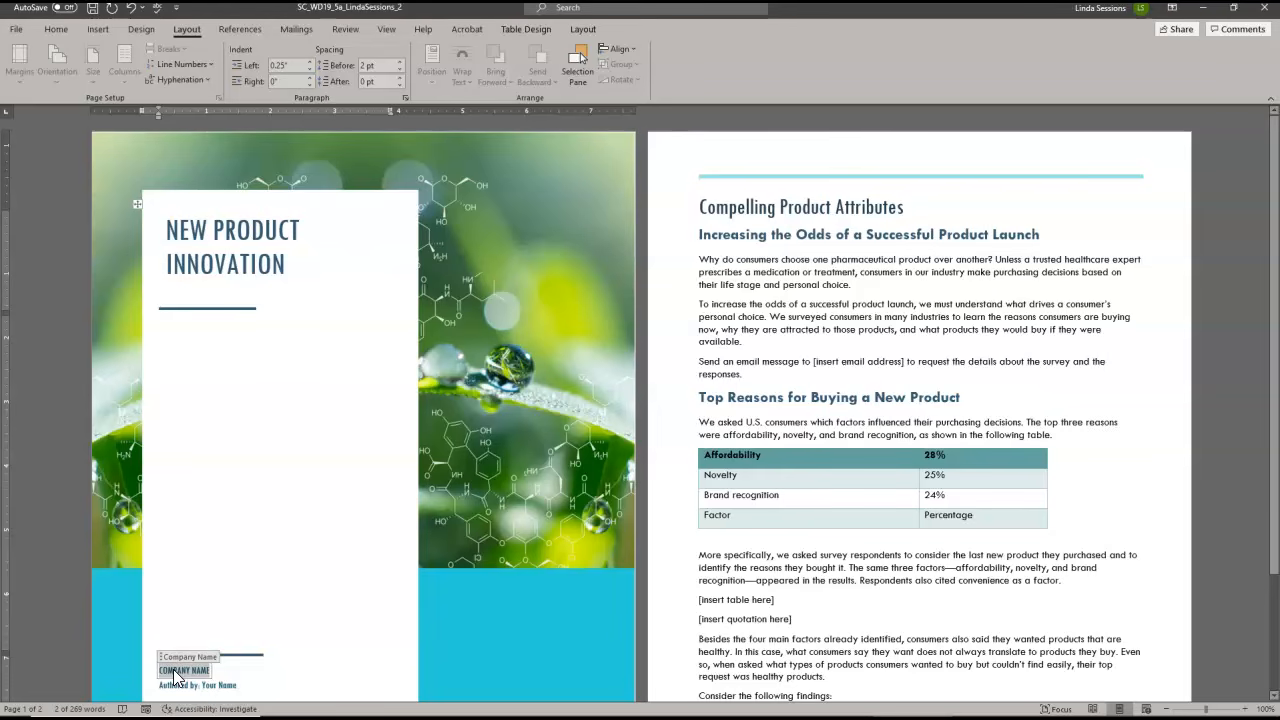
type("Elliot")
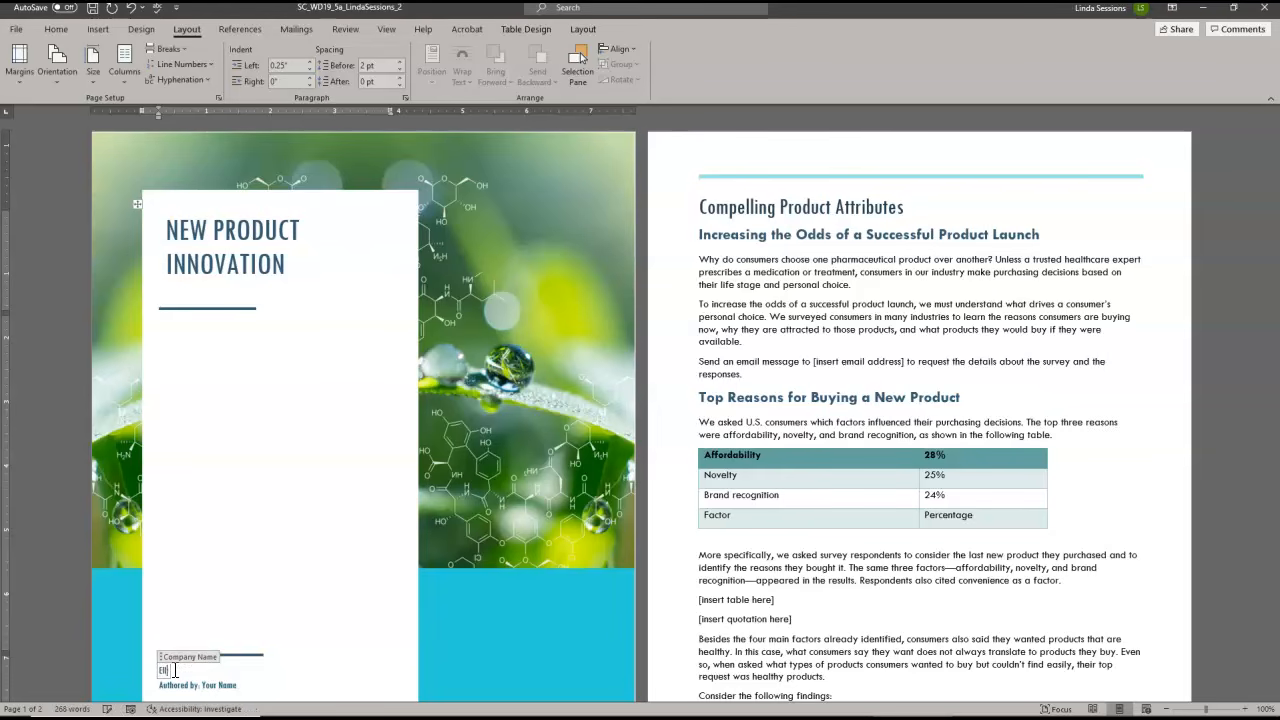
type(" Reid")
key("Return")
key("BackSpace")
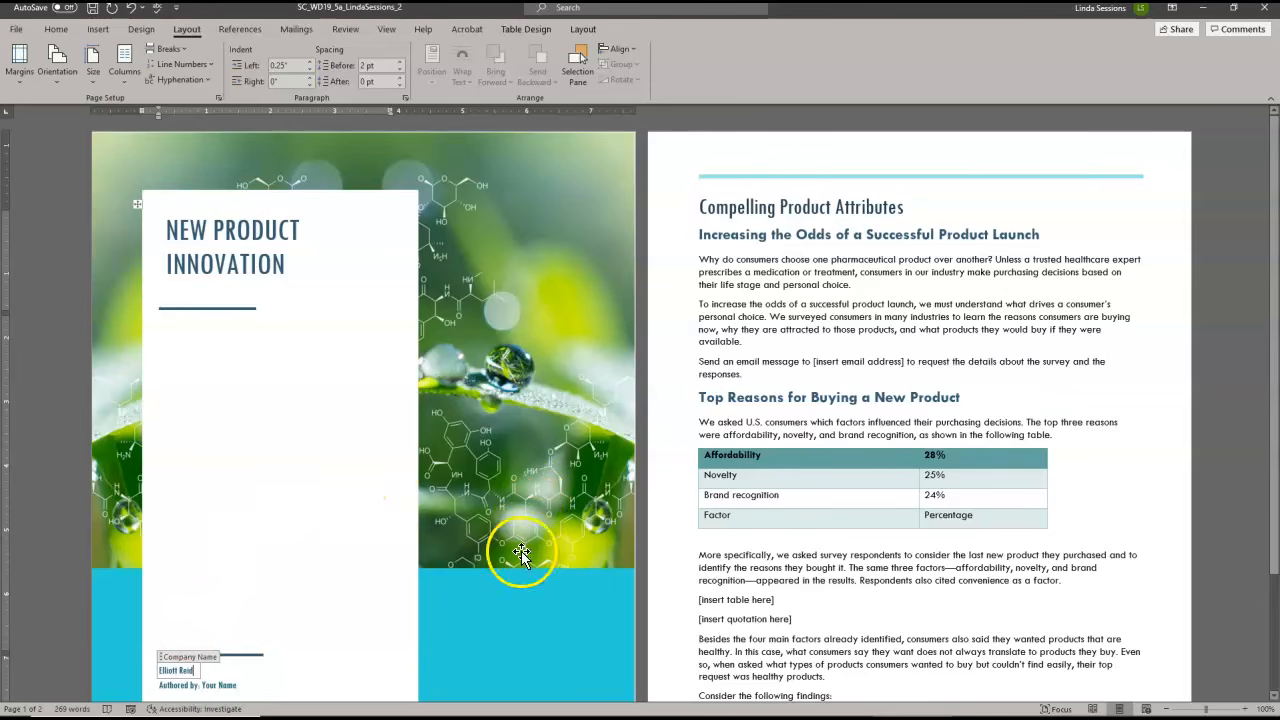
left_click(468, 602)
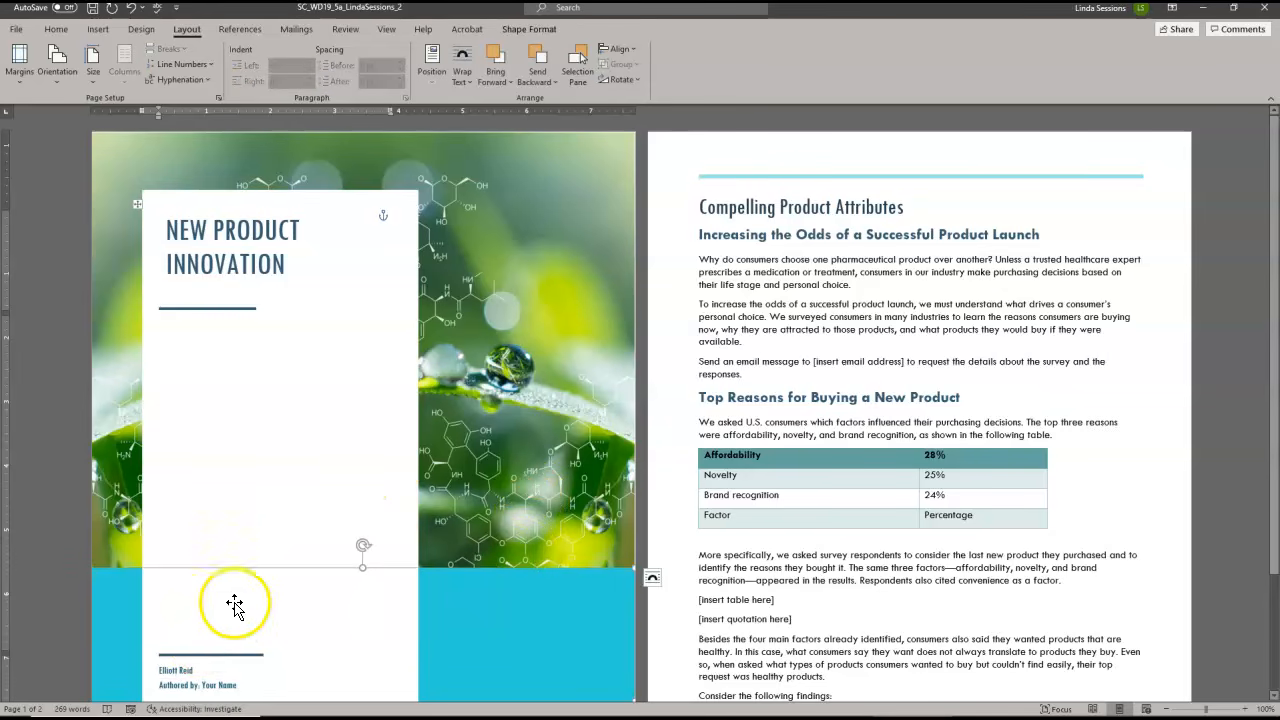
left_click(264, 518)
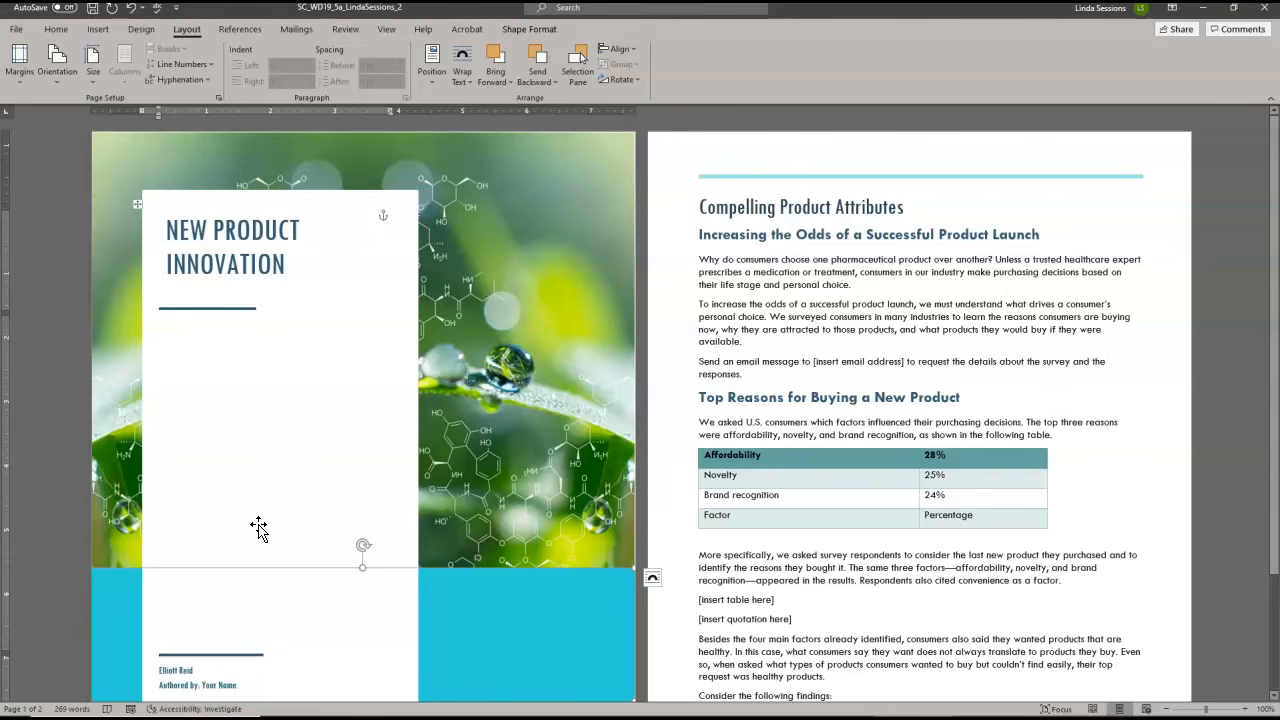
Apply the first built-in style set, previewed with an uppercase title, to the document
left_click(141, 30)
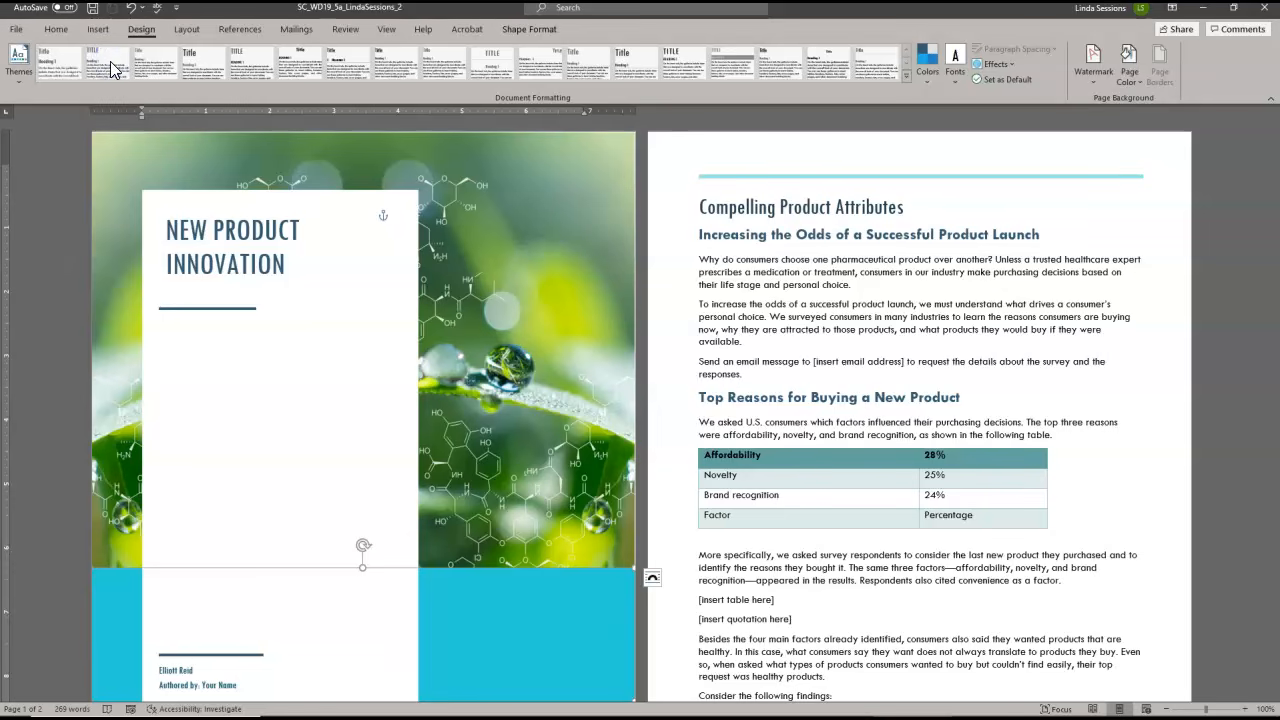
left_click(527, 179)
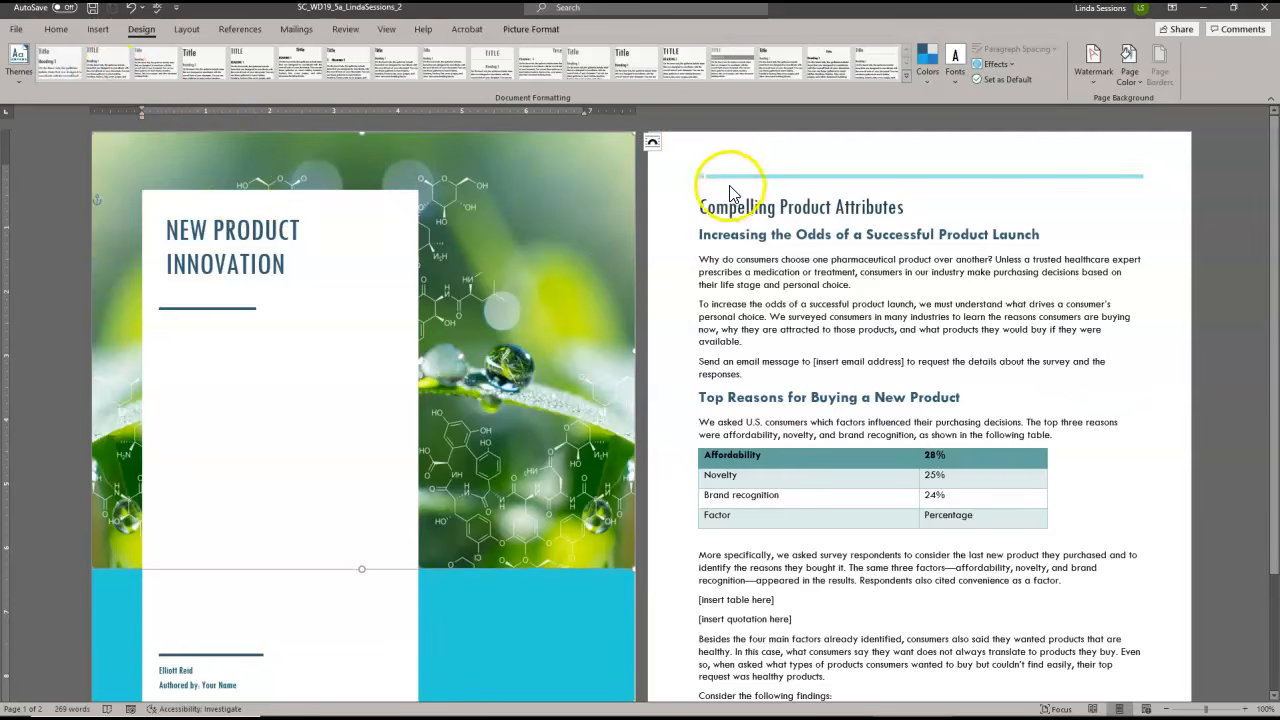
left_click(698, 206)
left_click(100, 68)
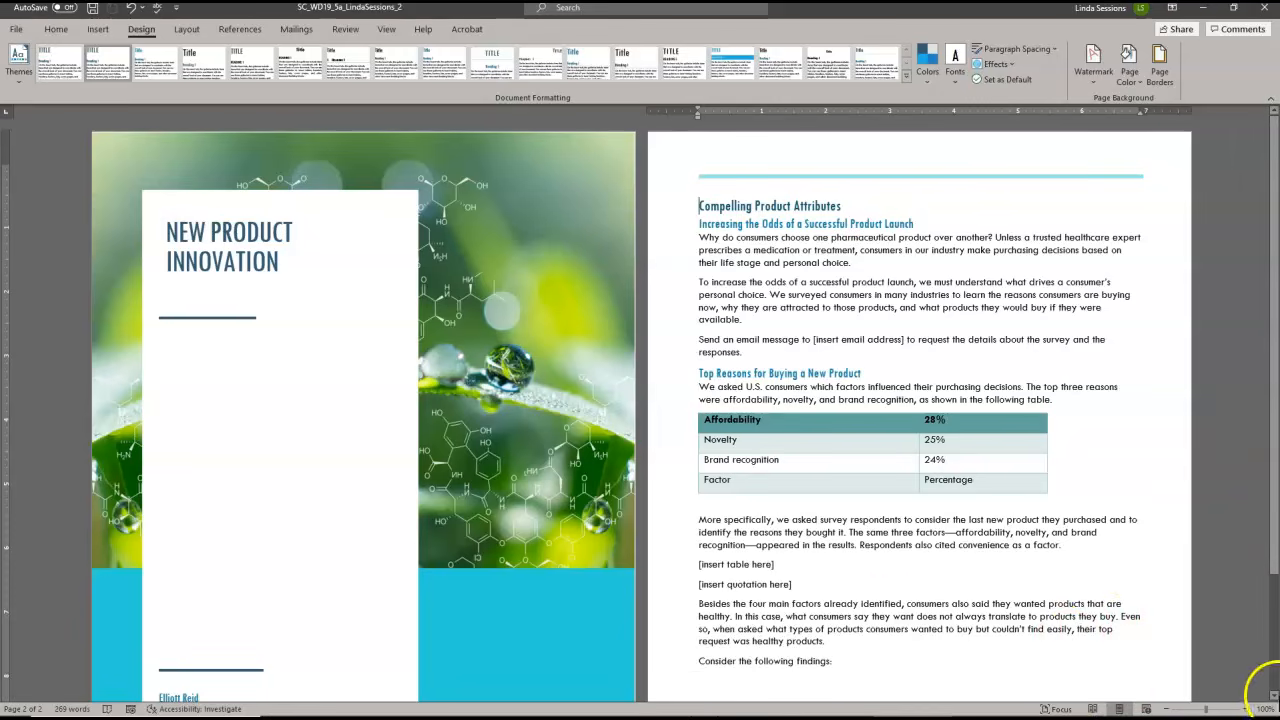
Create custom theme colors with Accent 3 changed to the Accent 6 teal and Hyperlink changed to Green, Accent 4
left_click(930, 80)
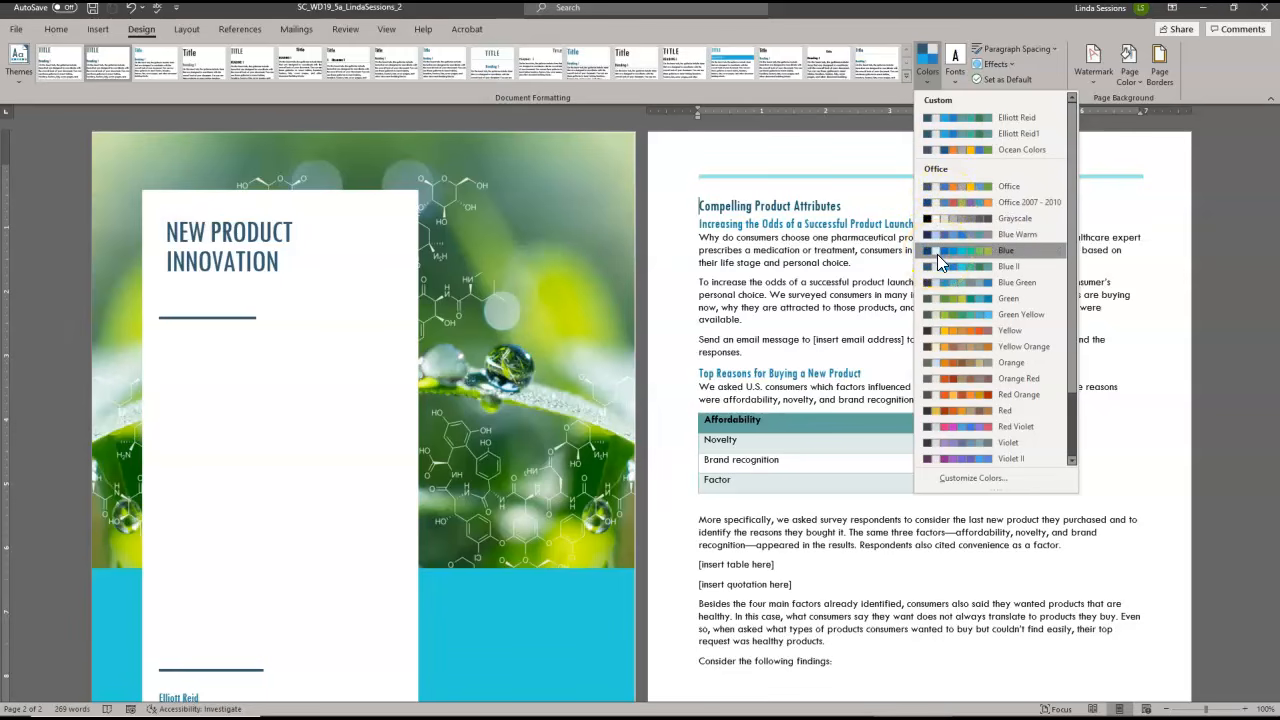
left_click(942, 400)
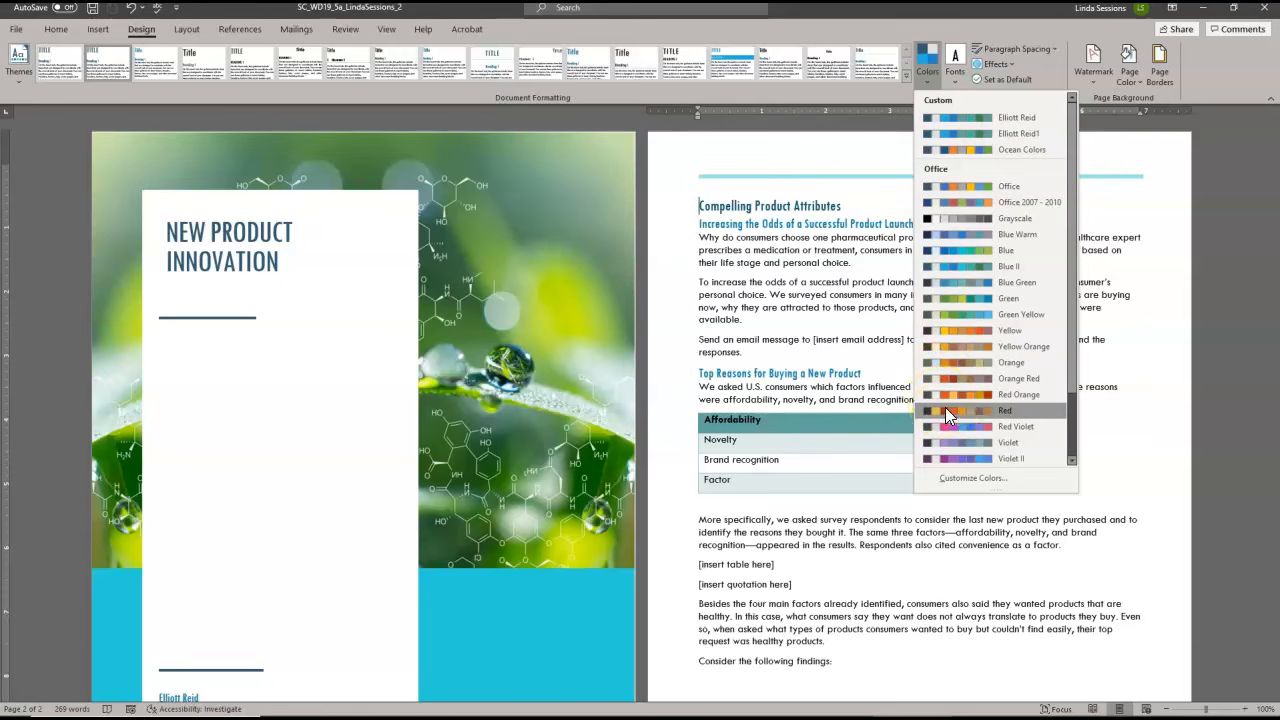
left_click(945, 479)
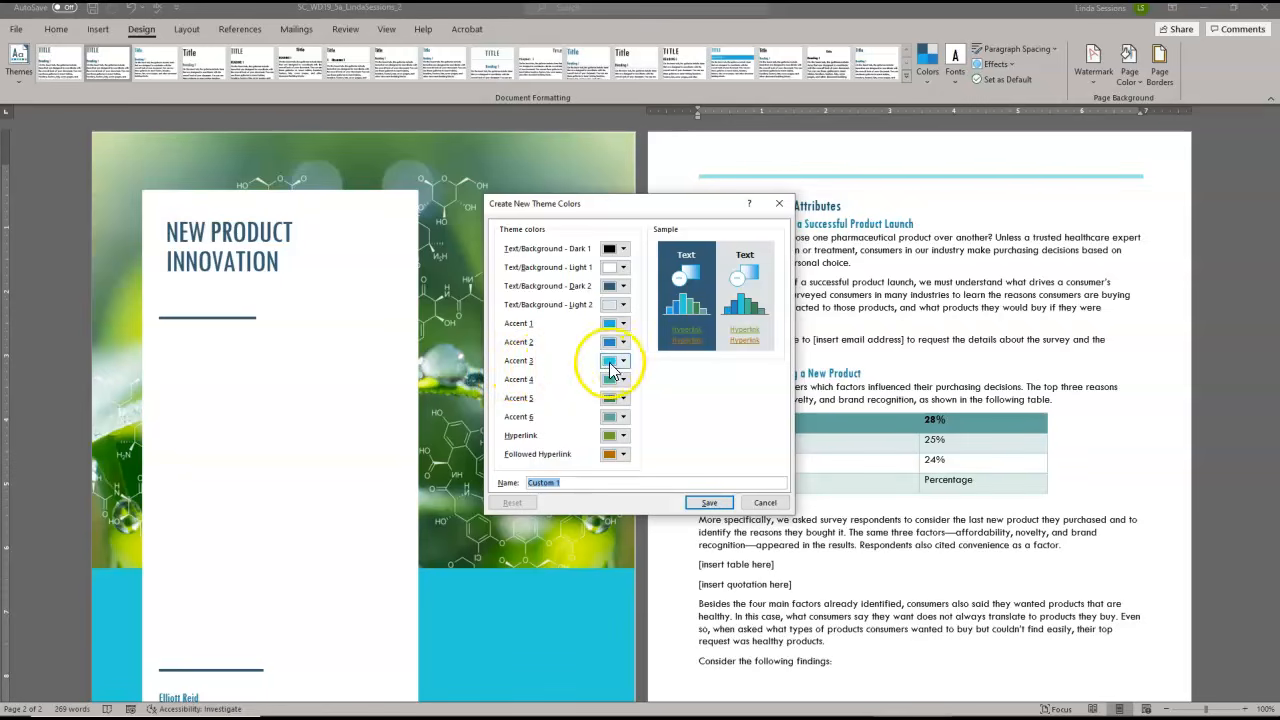
left_click(624, 361)
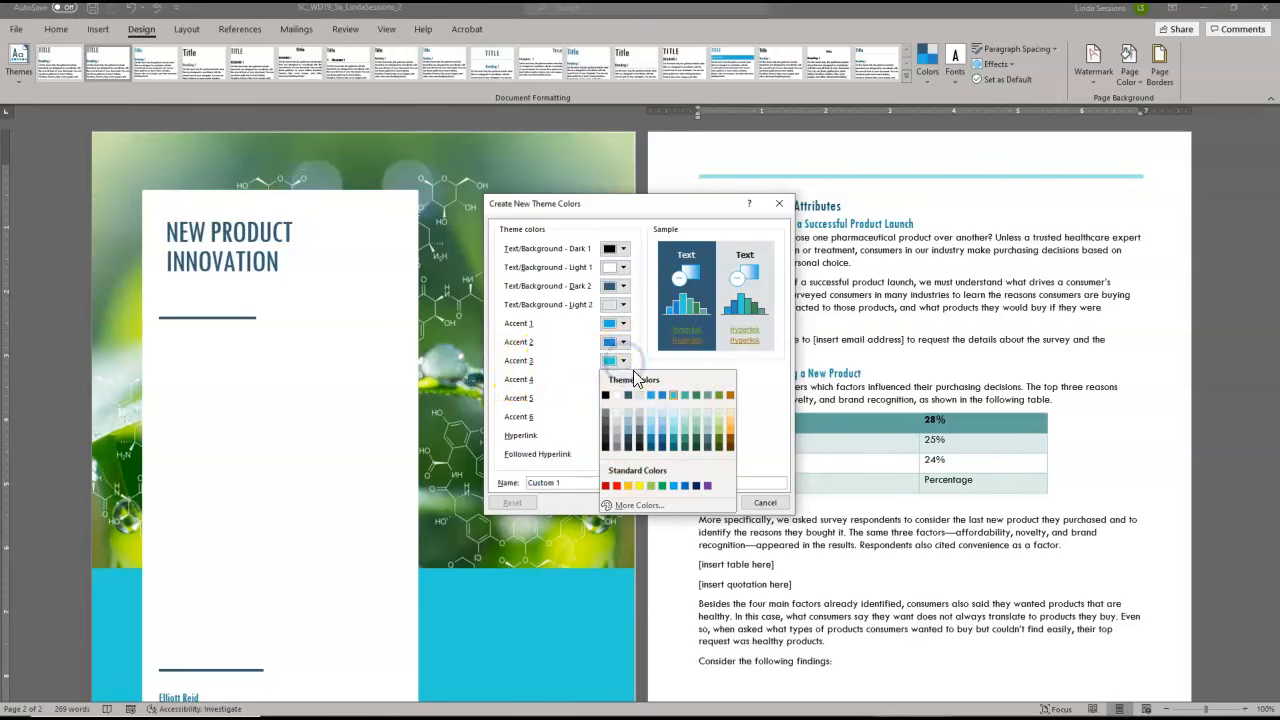
left_click(705, 396)
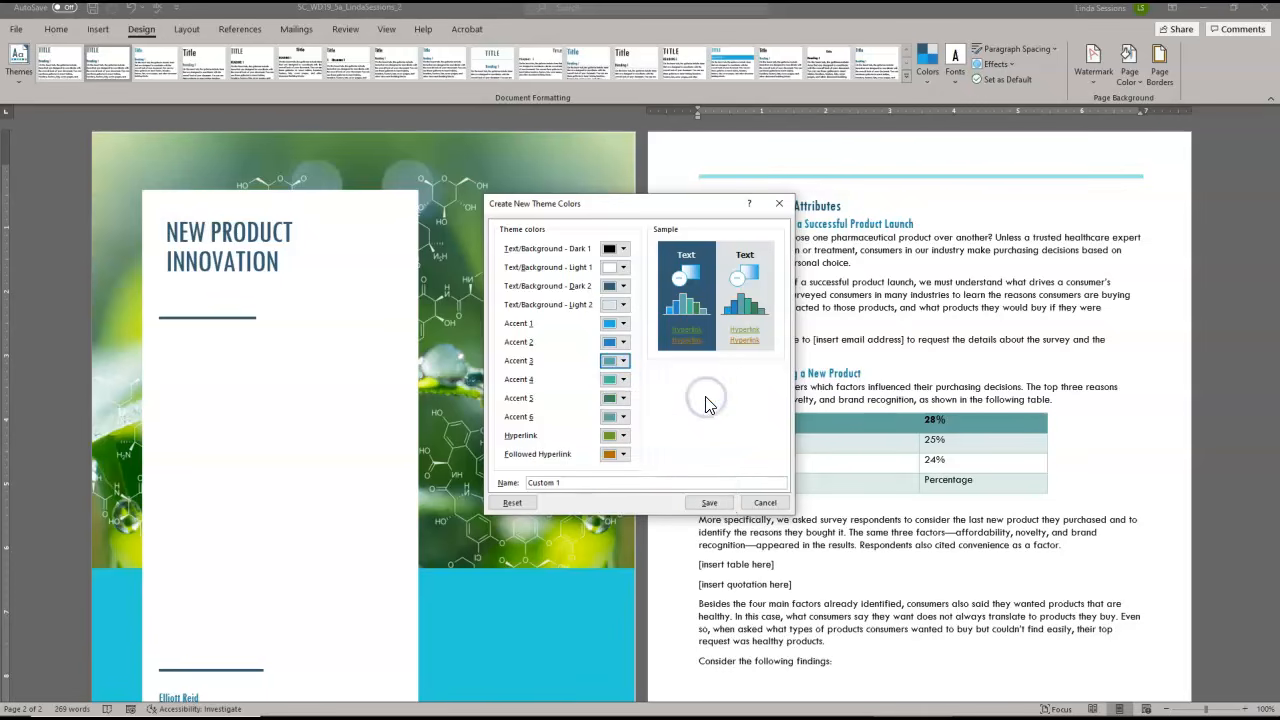
left_click(623, 438)
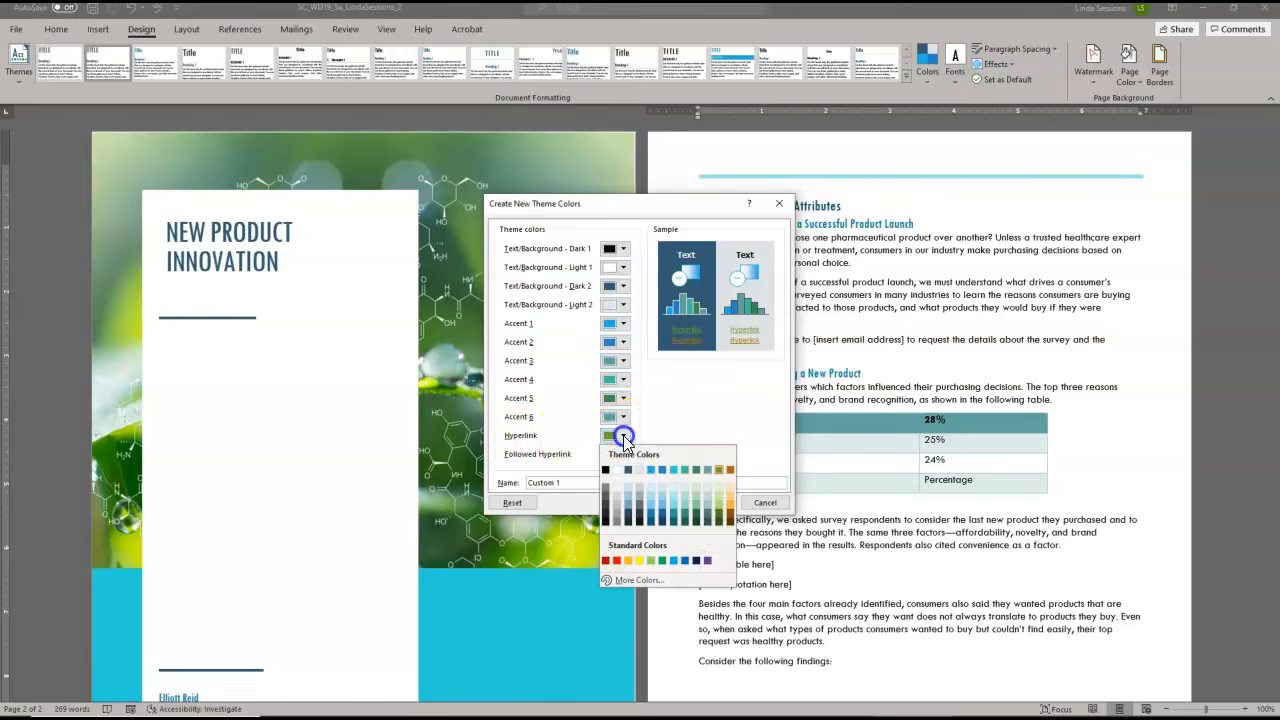
left_click(684, 470)
Name the new theme color set Elliott Reid and save it
left_click_drag(566, 483, 484, 497)
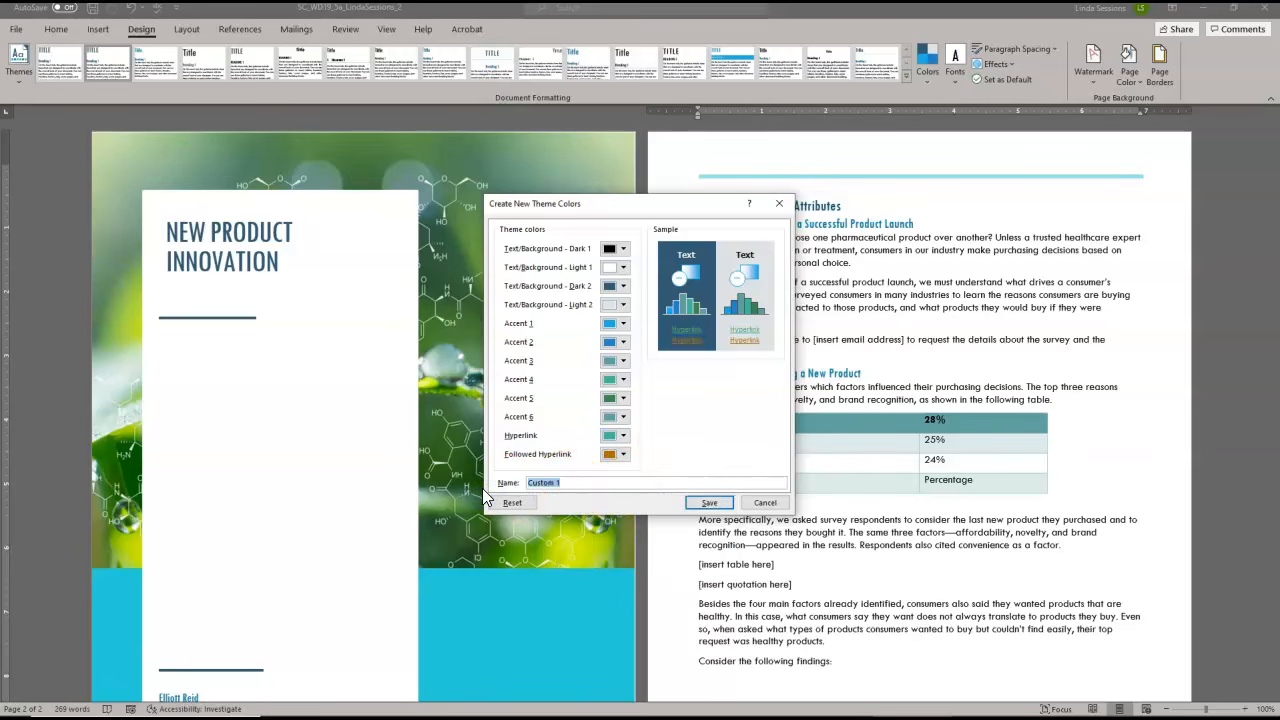
type("Elliott Reid")
left_click(709, 502)
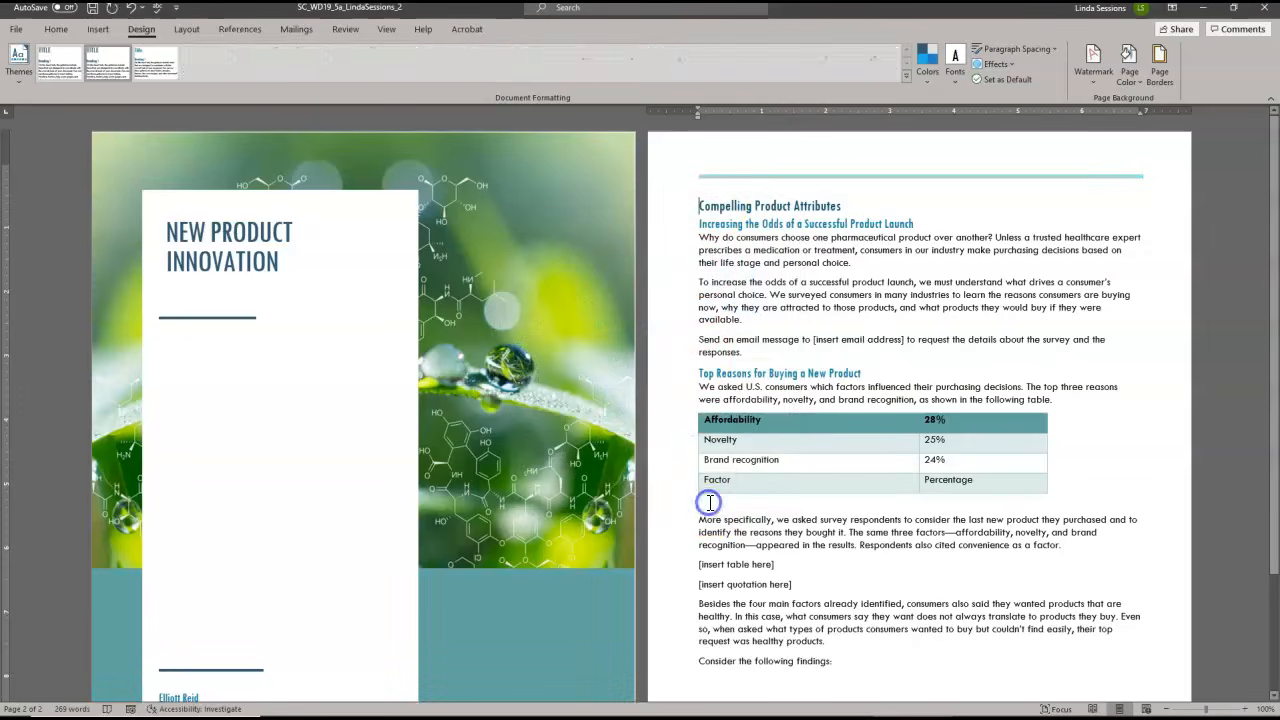
Create custom theme fonts with Calibri as the heading font and Calibri Light as the body font
left_click(958, 80)
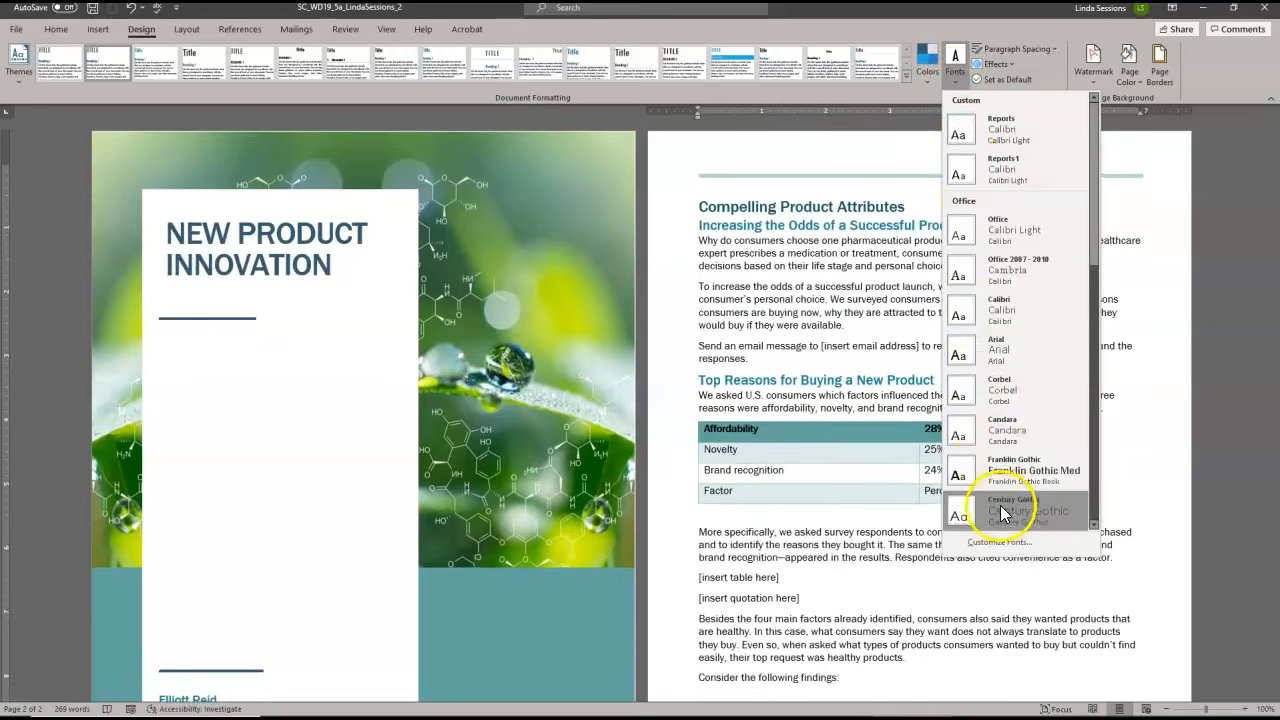
left_click(999, 543)
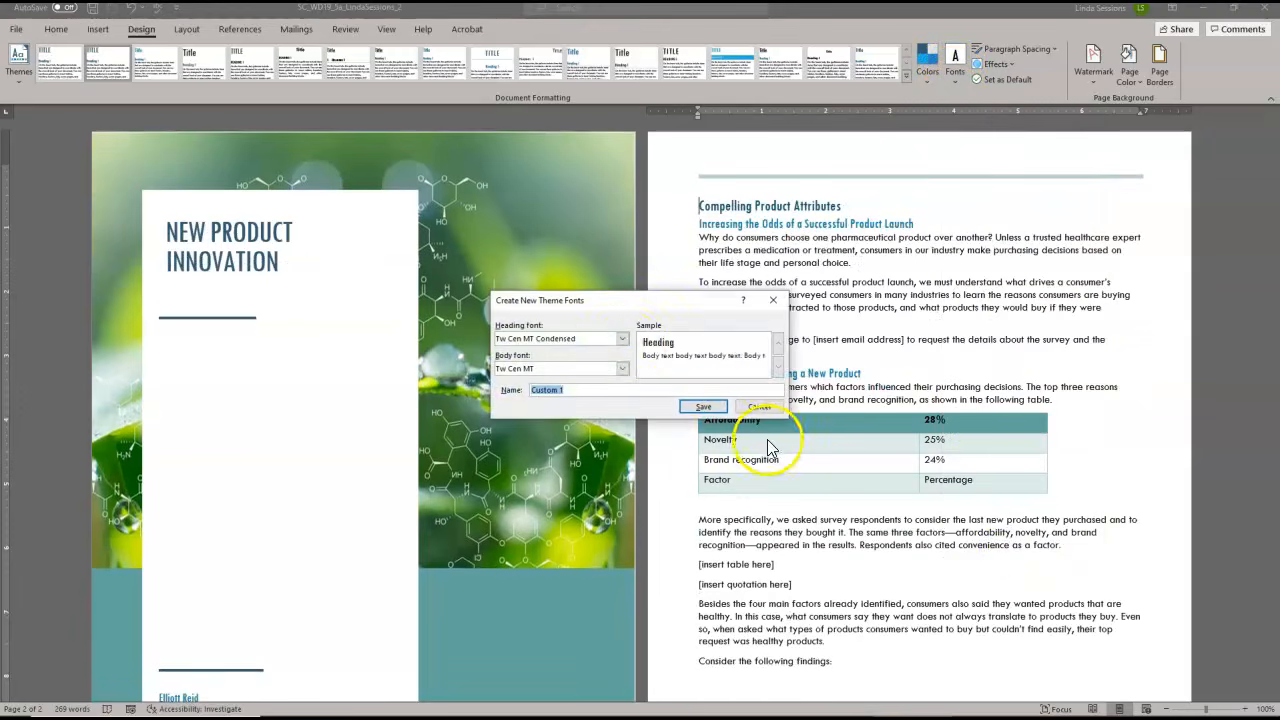
left_click(622, 340)
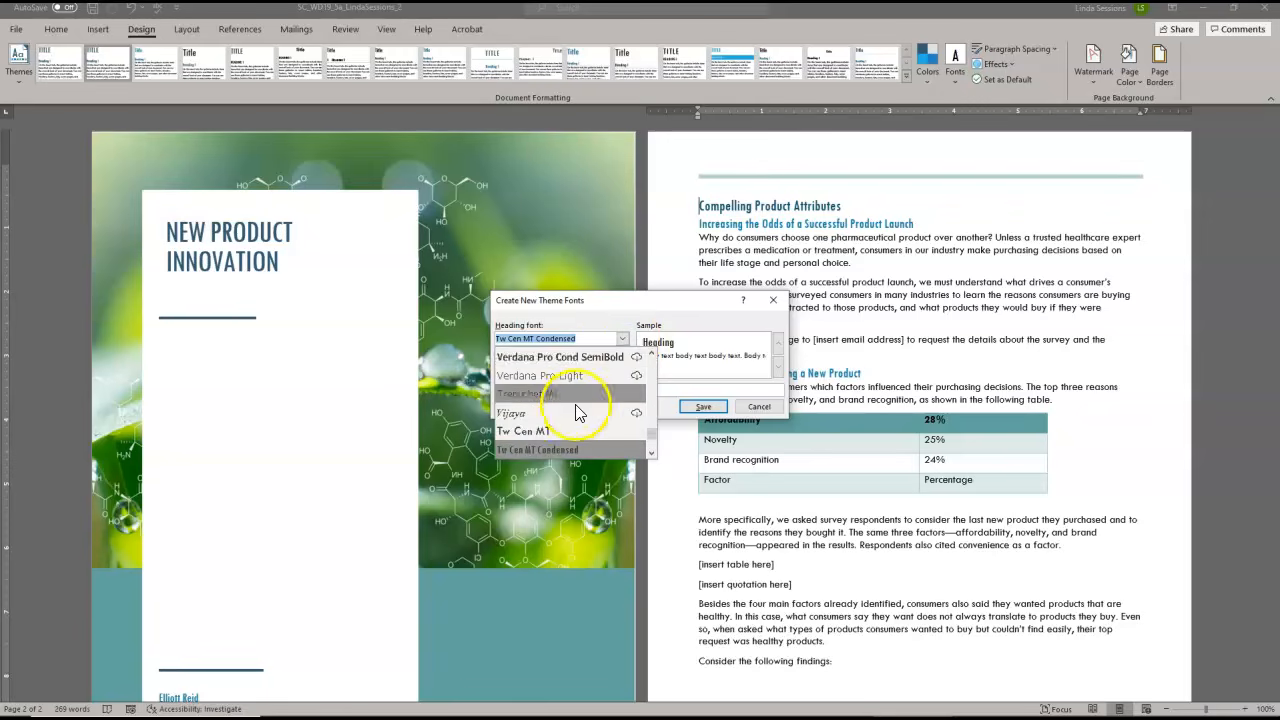
type("Caladea")
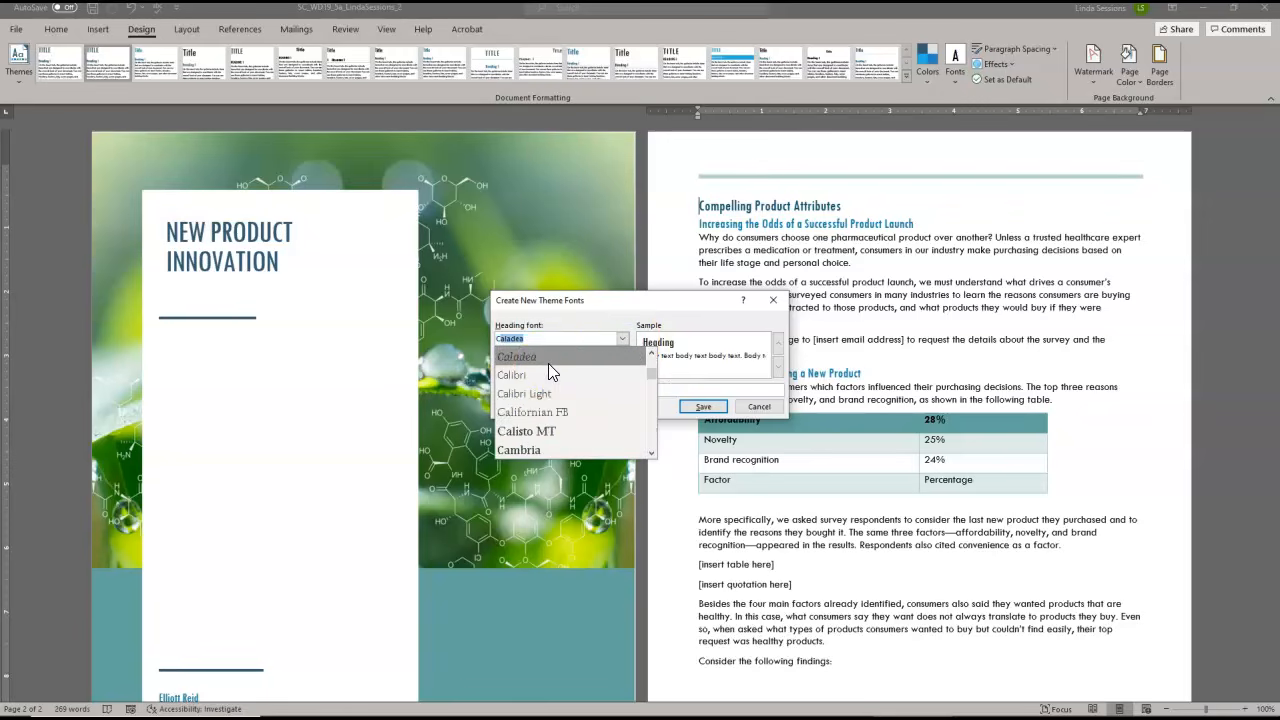
left_click(520, 378)
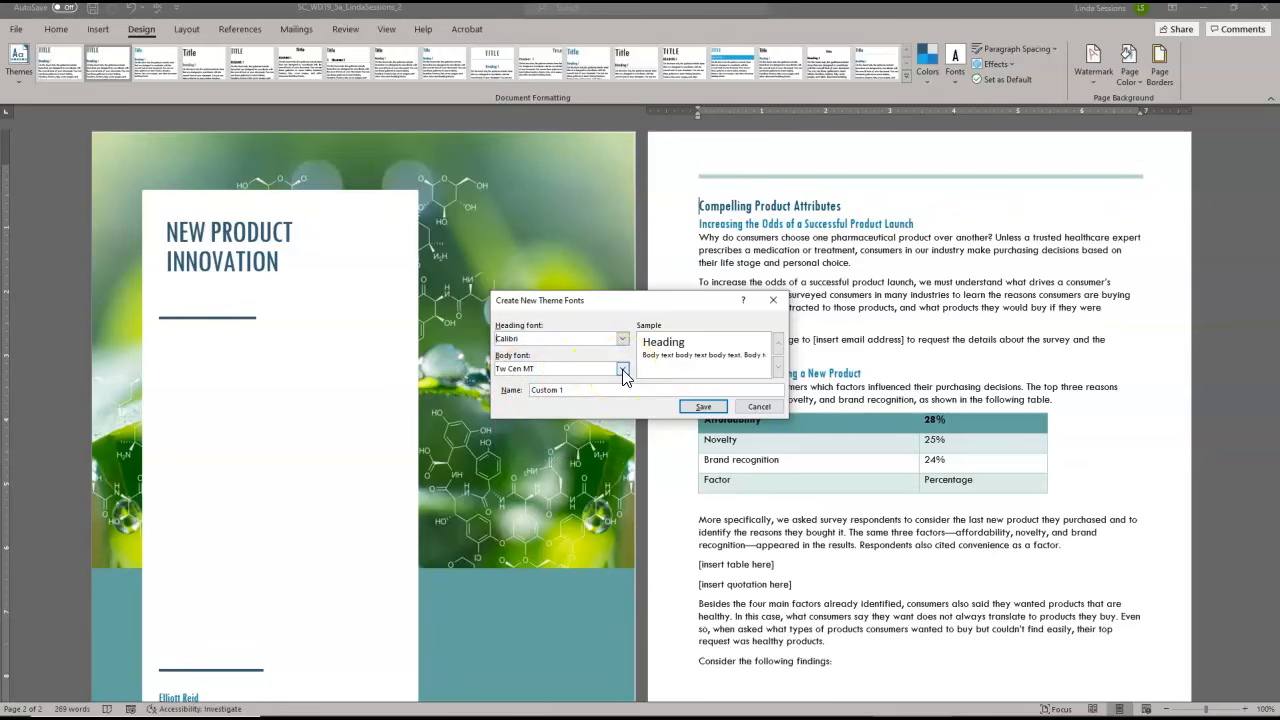
left_click(622, 370)
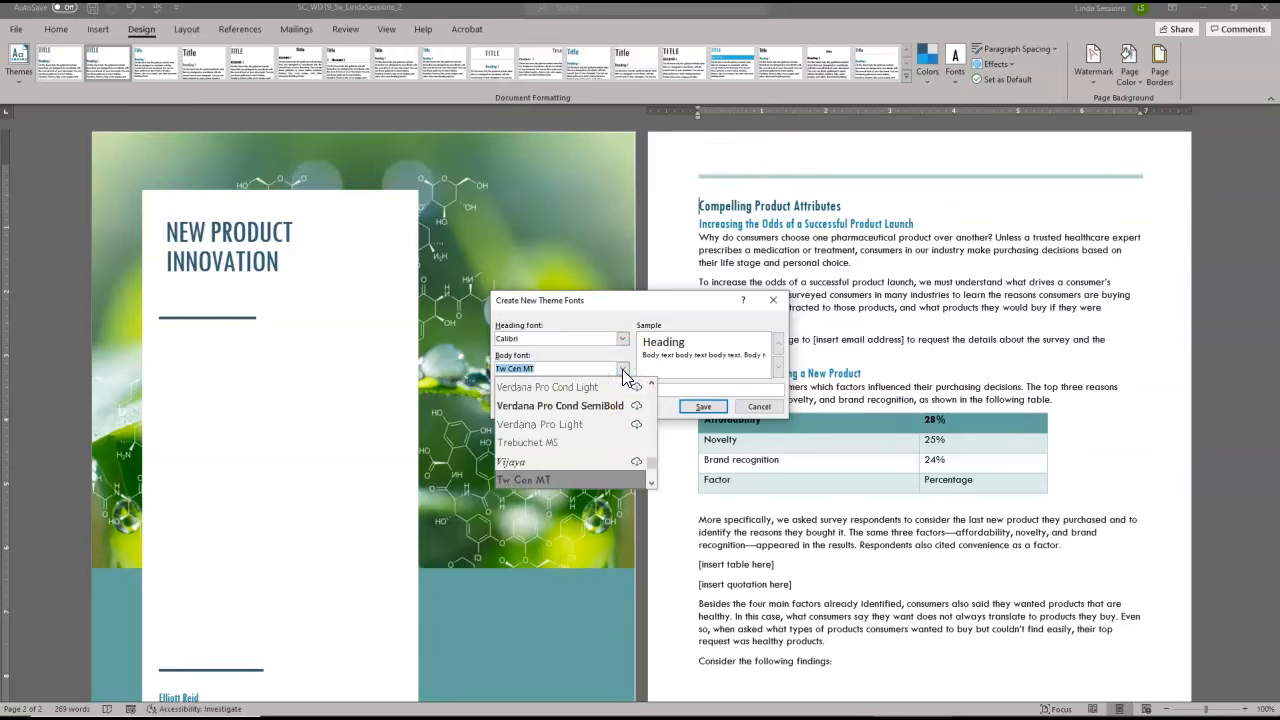
type("c")
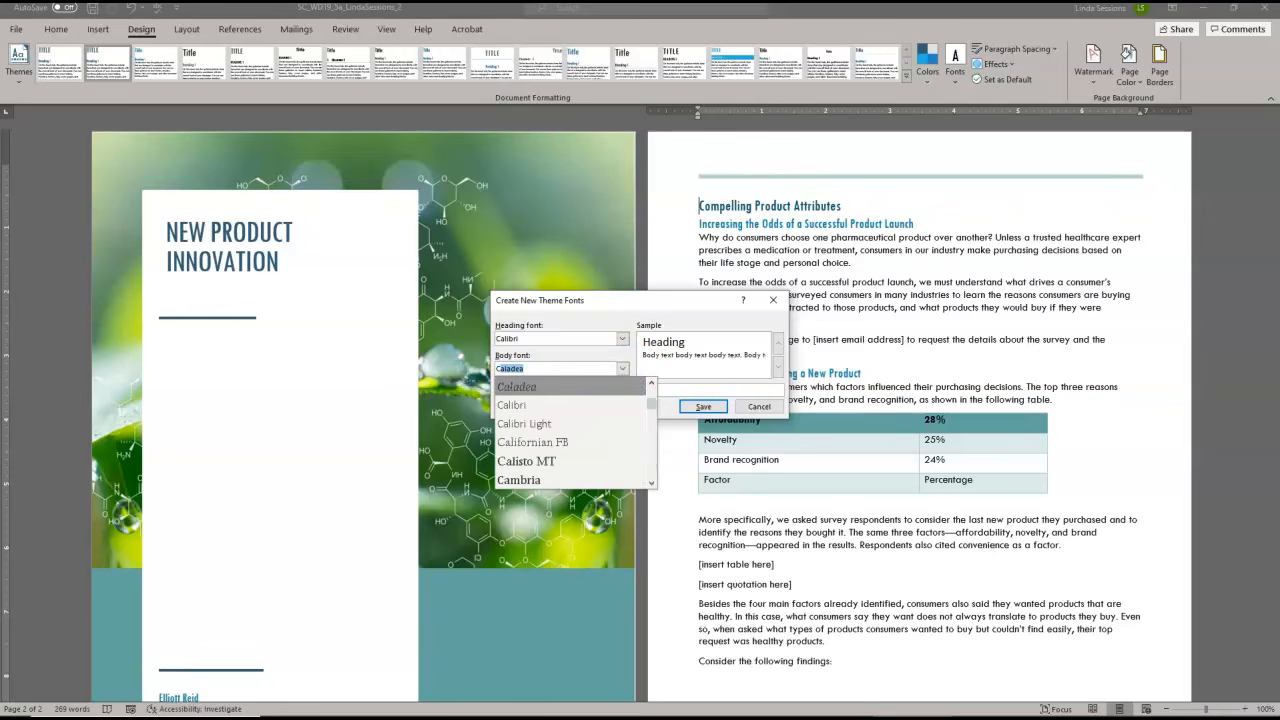
left_click(540, 423)
Name the new theme font set Reports and save it
left_click_drag(562, 390, 513, 397)
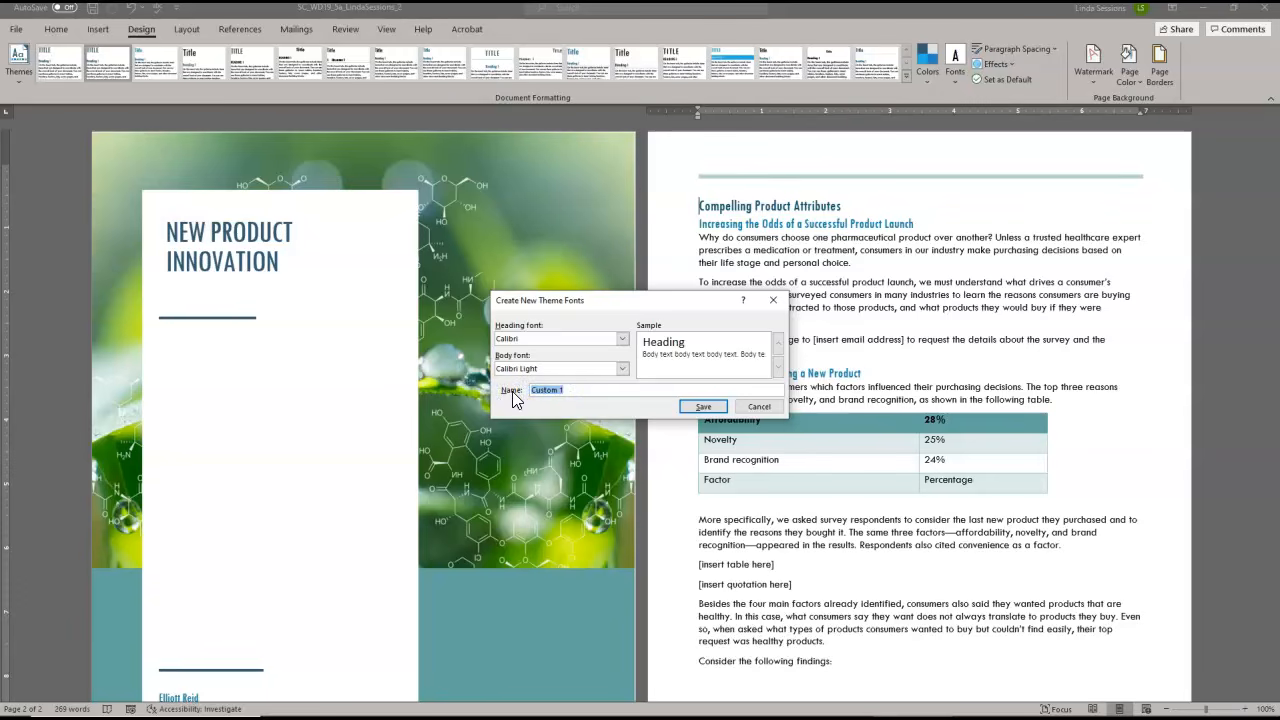
type("Reports")
left_click(704, 407)
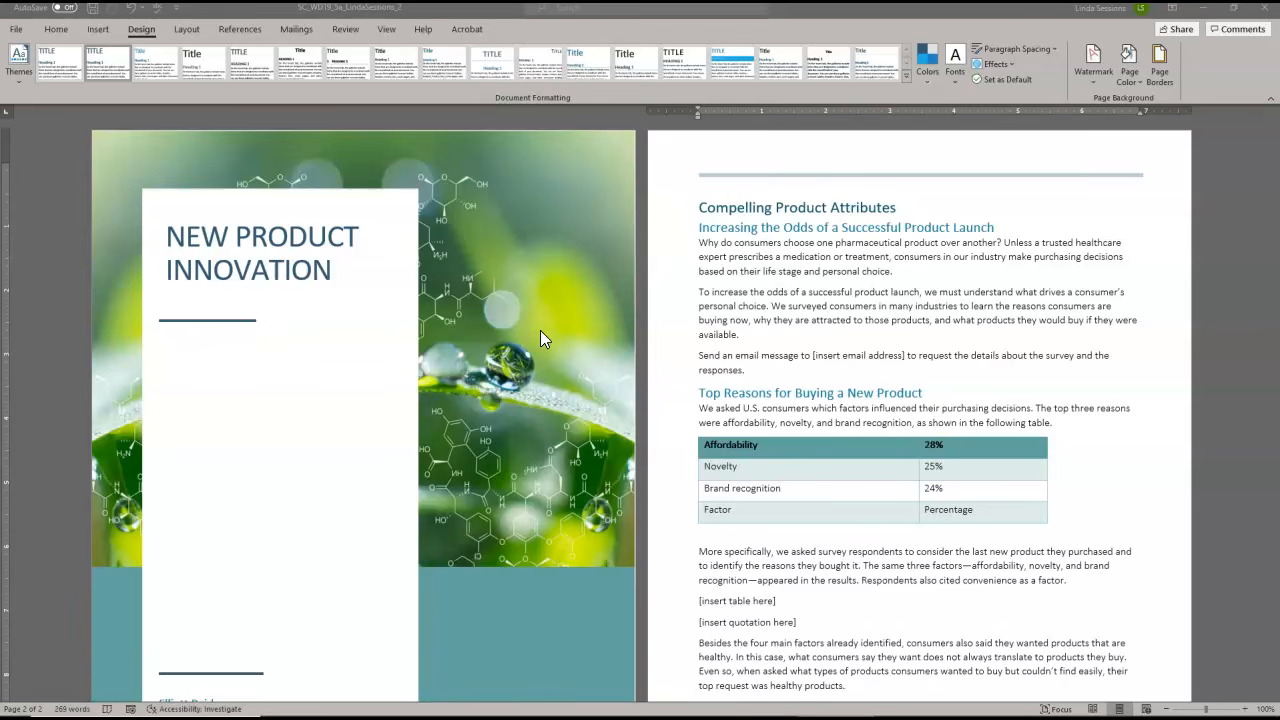
Create a new style named Intro based on the first body paragraph under "Increasing the Odds of a Successful Product Launch"
left_click(709, 243)
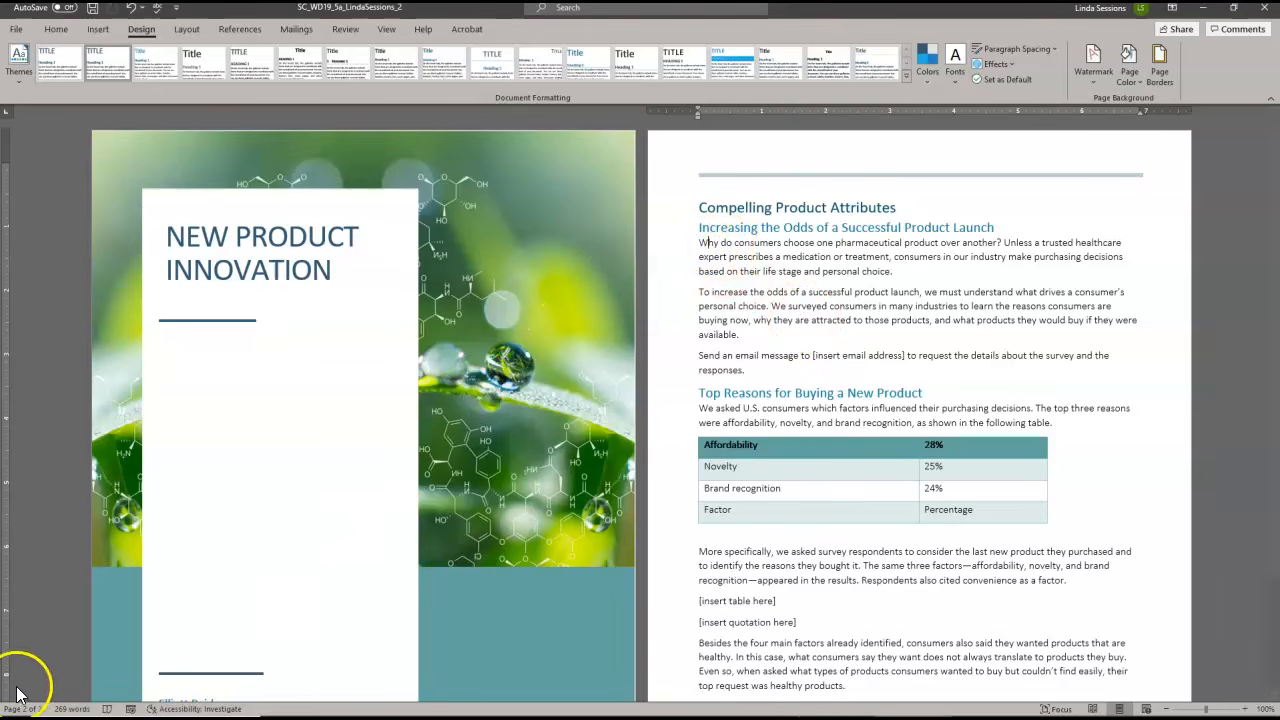
left_click(719, 246)
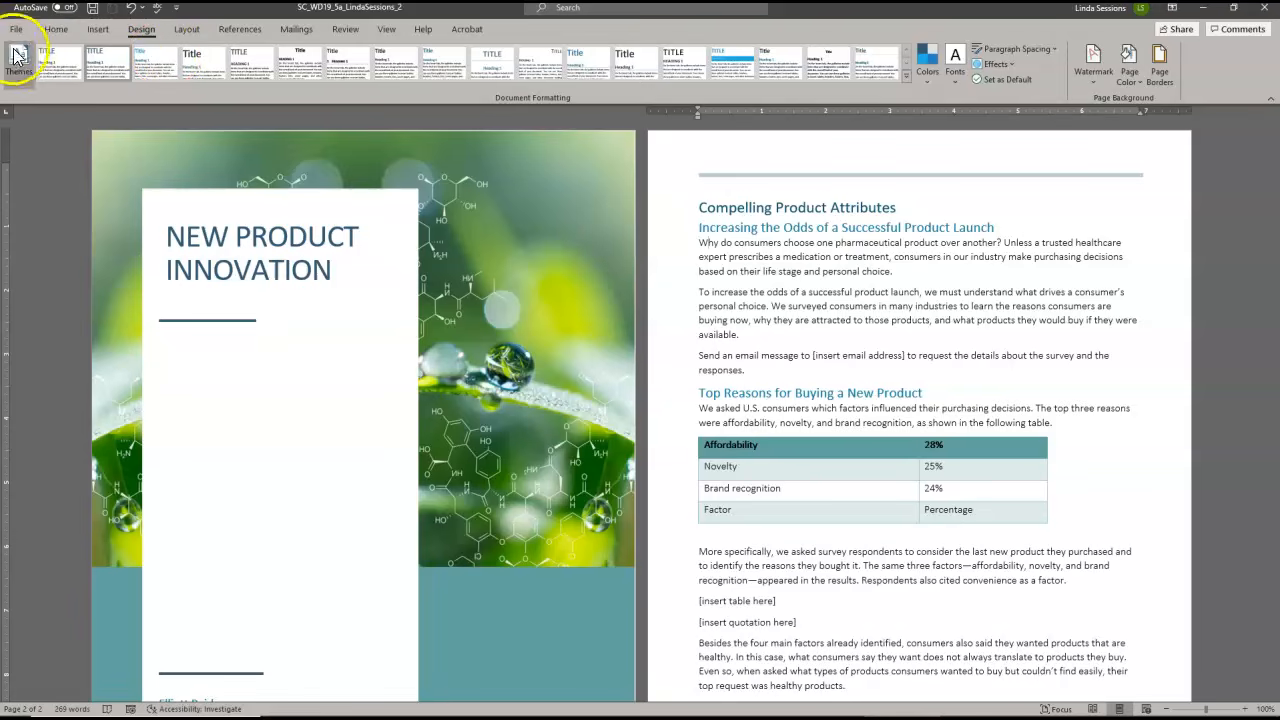
left_click(55, 31)
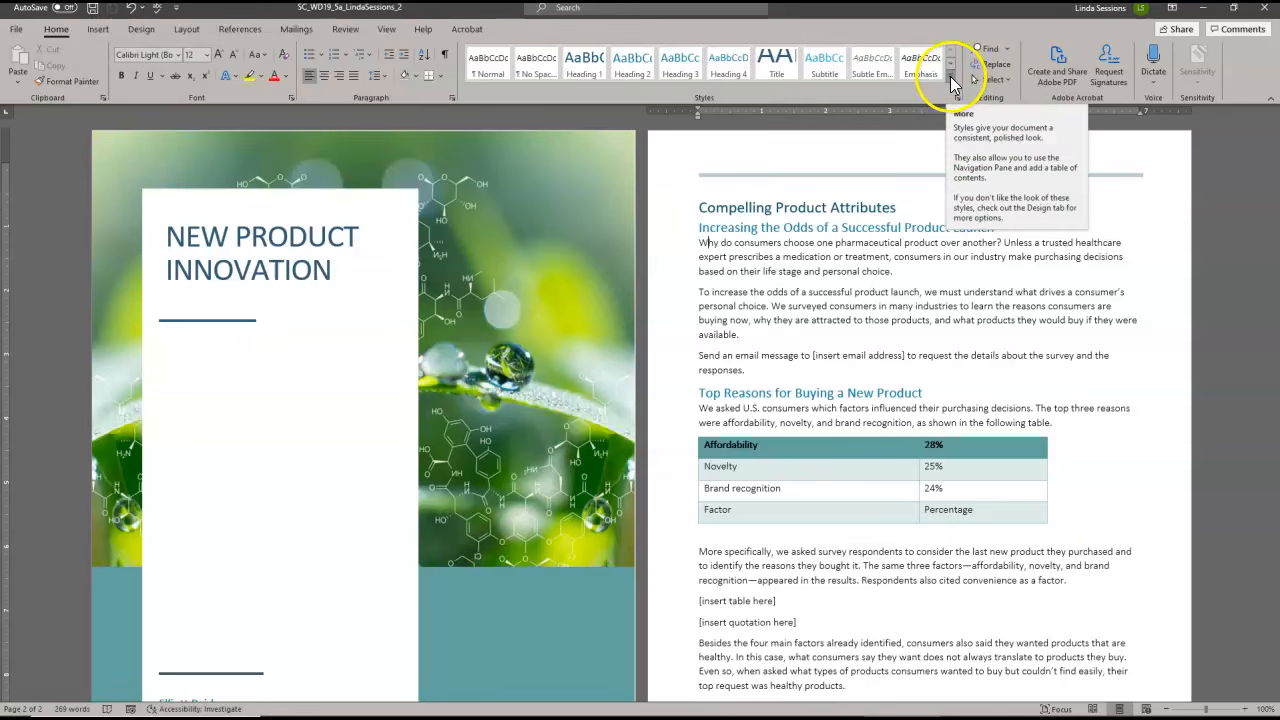
left_click(952, 77)
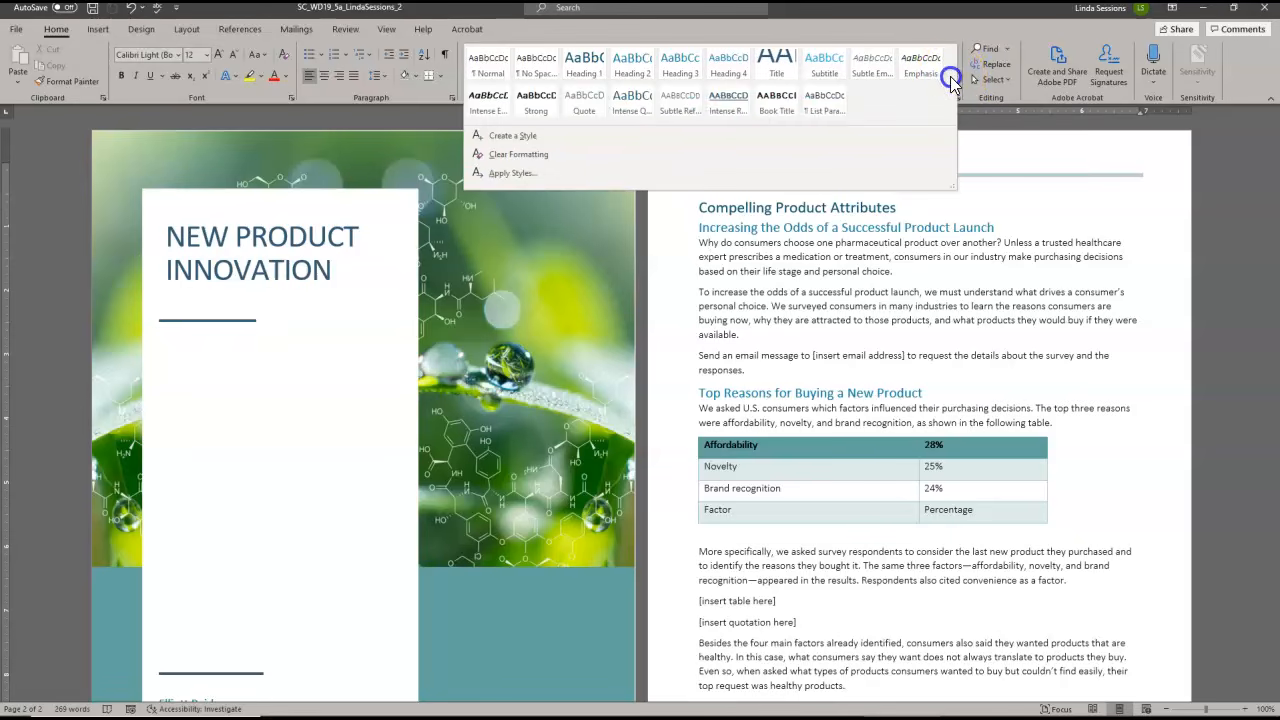
left_click(504, 137)
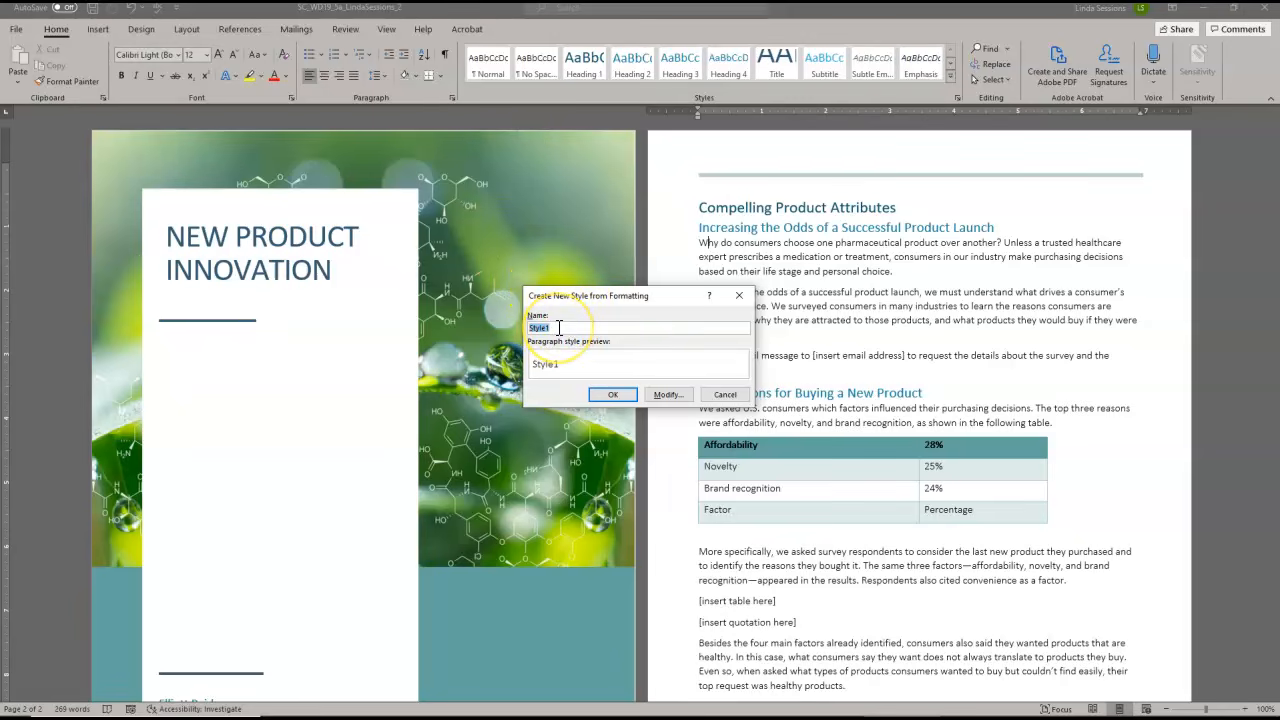
key("BackSpace")
Modify the Intro style's paragraph format to have 12 pt spacing before
left_click(676, 396)
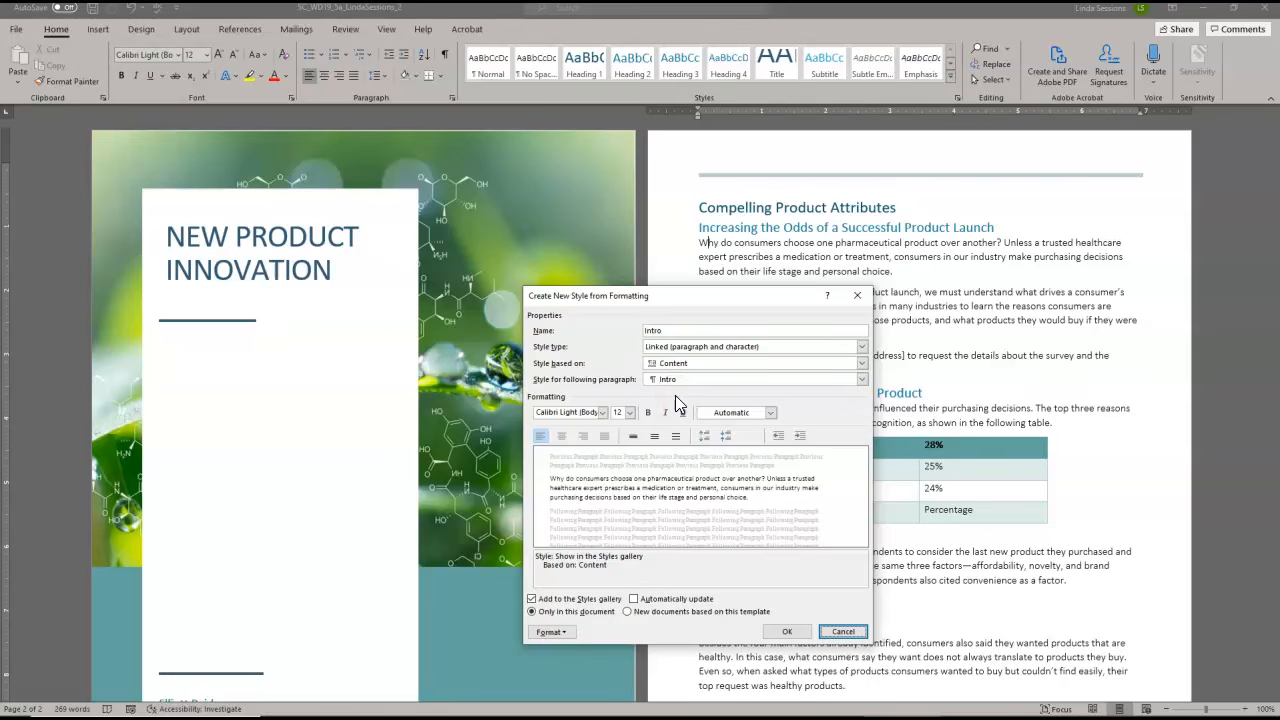
left_click(564, 632)
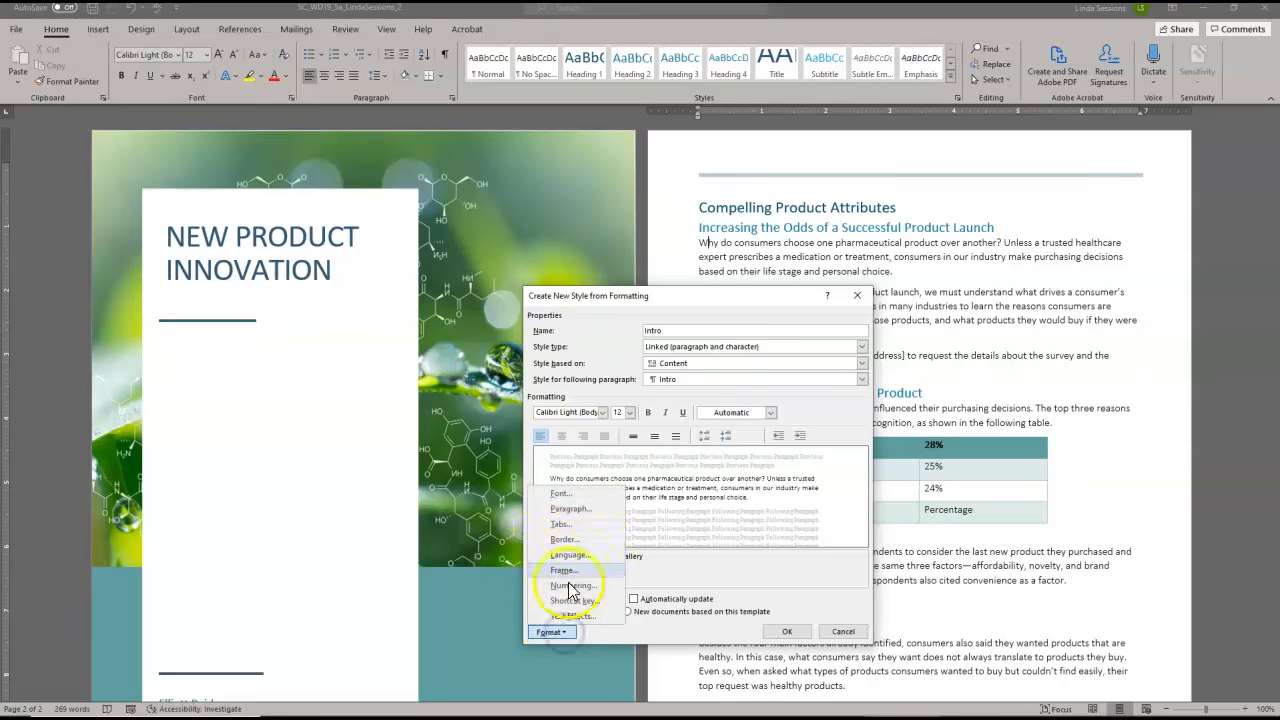
left_click(575, 512)
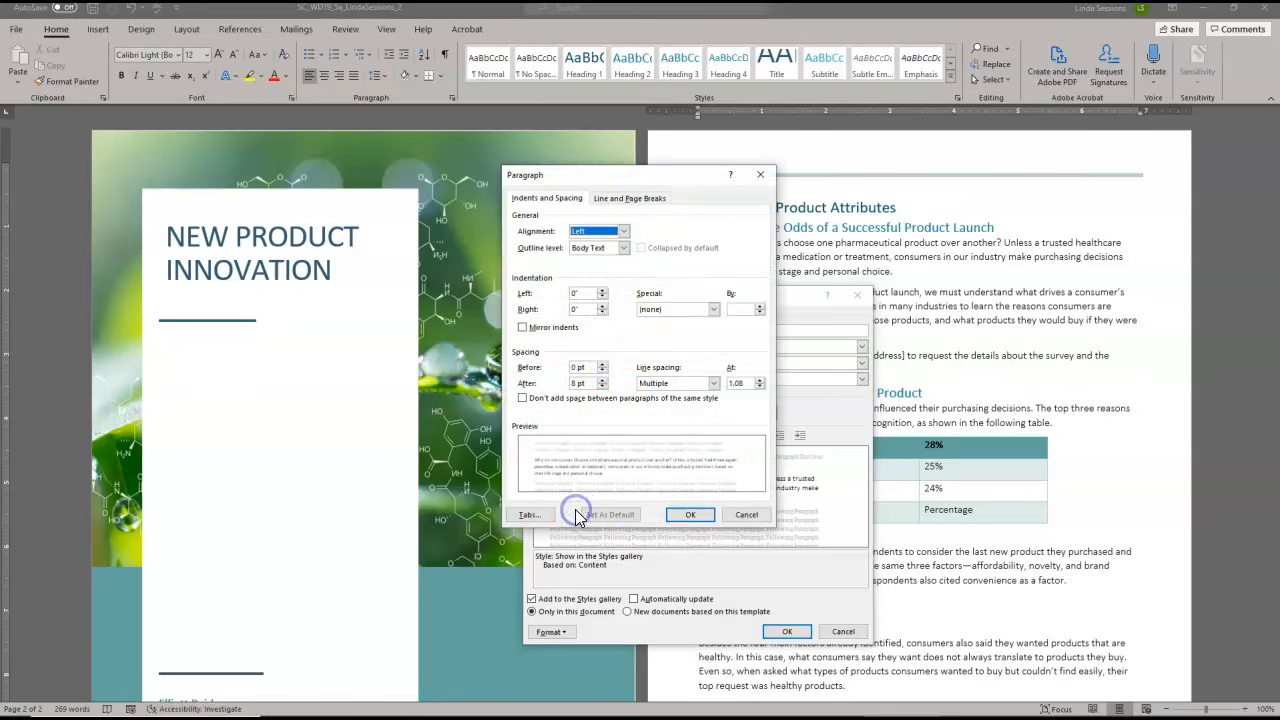
left_click(602, 365)
left_click(602, 365)
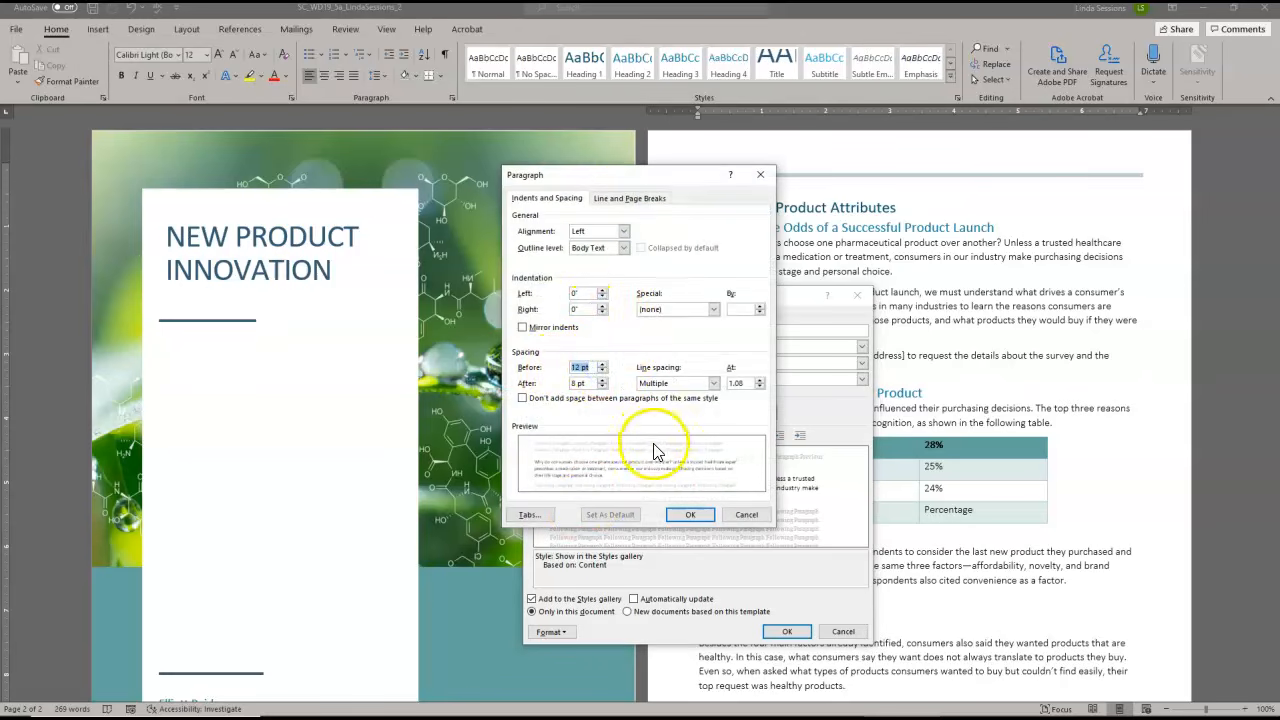
left_click(690, 518)
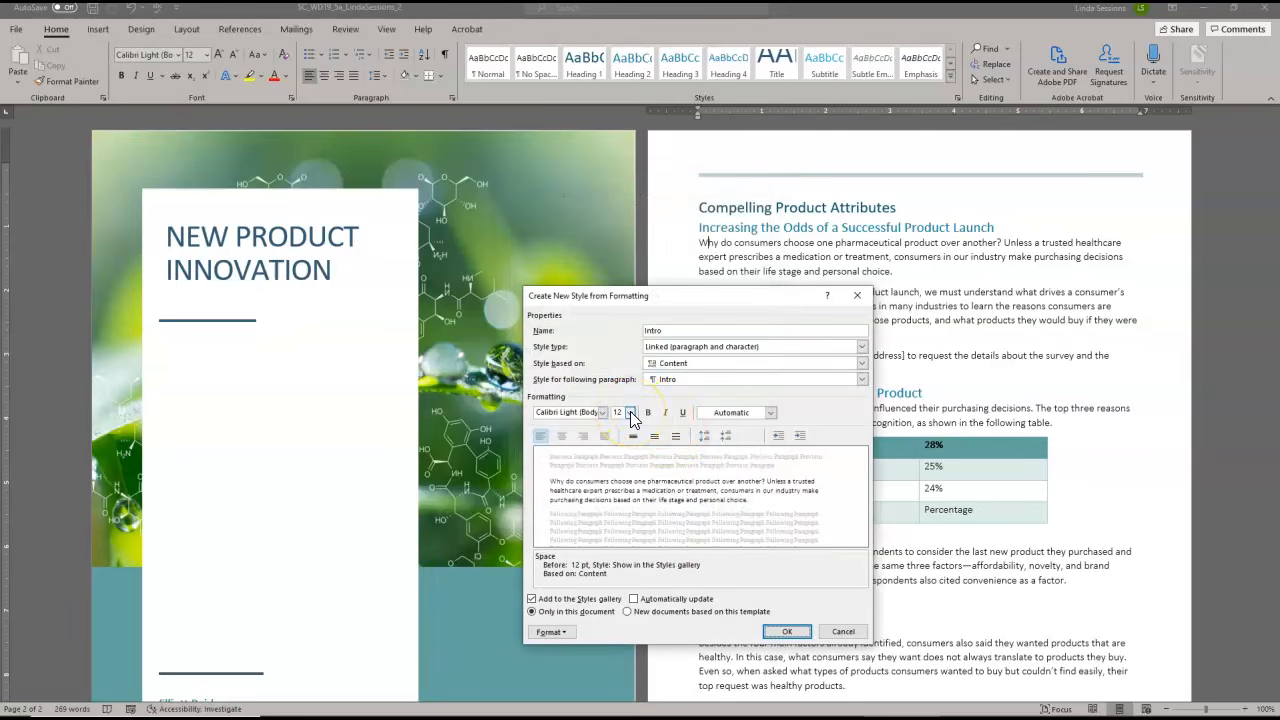
Set the Intro style's font size to 14 pt and save the style
left_click(631, 413)
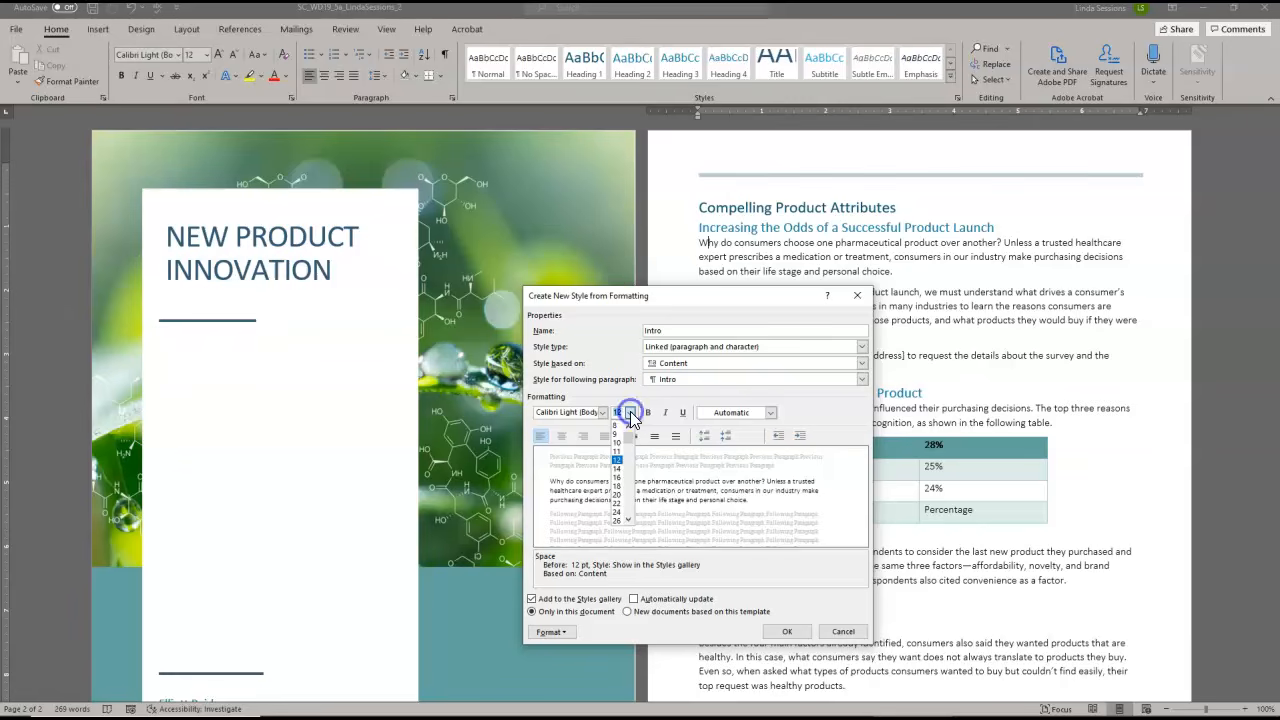
left_click(617, 478)
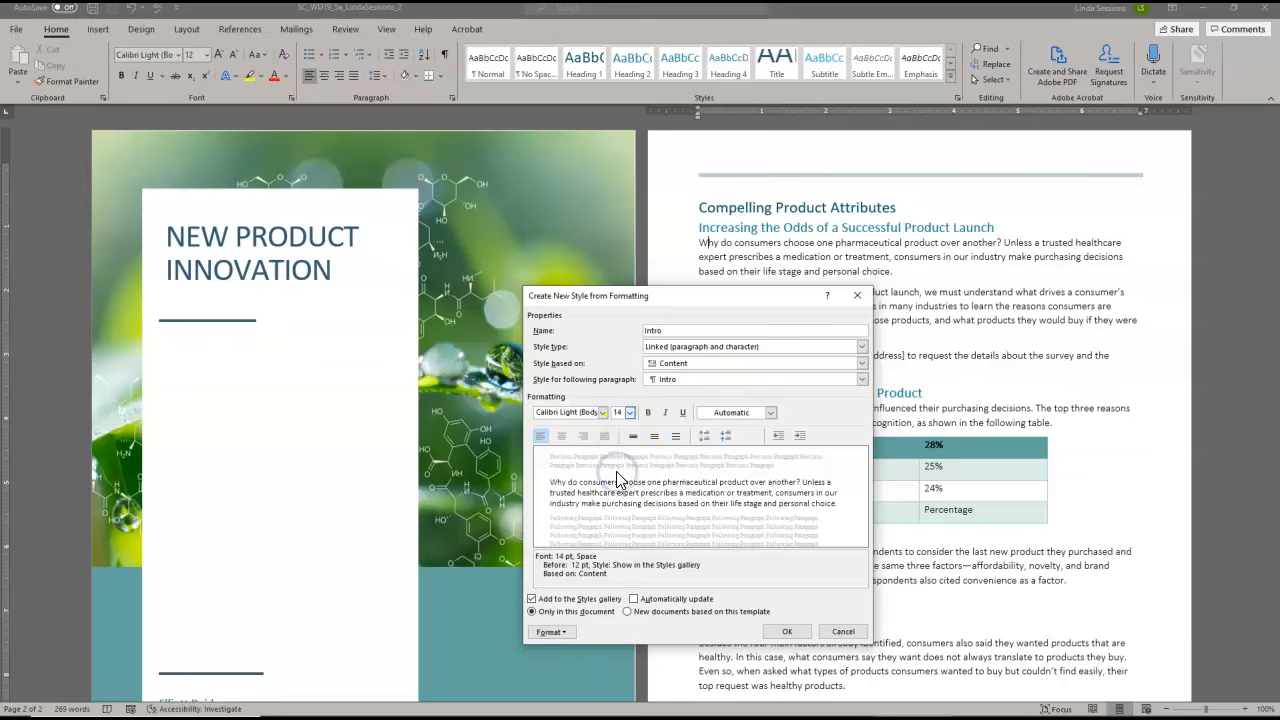
left_click(788, 632)
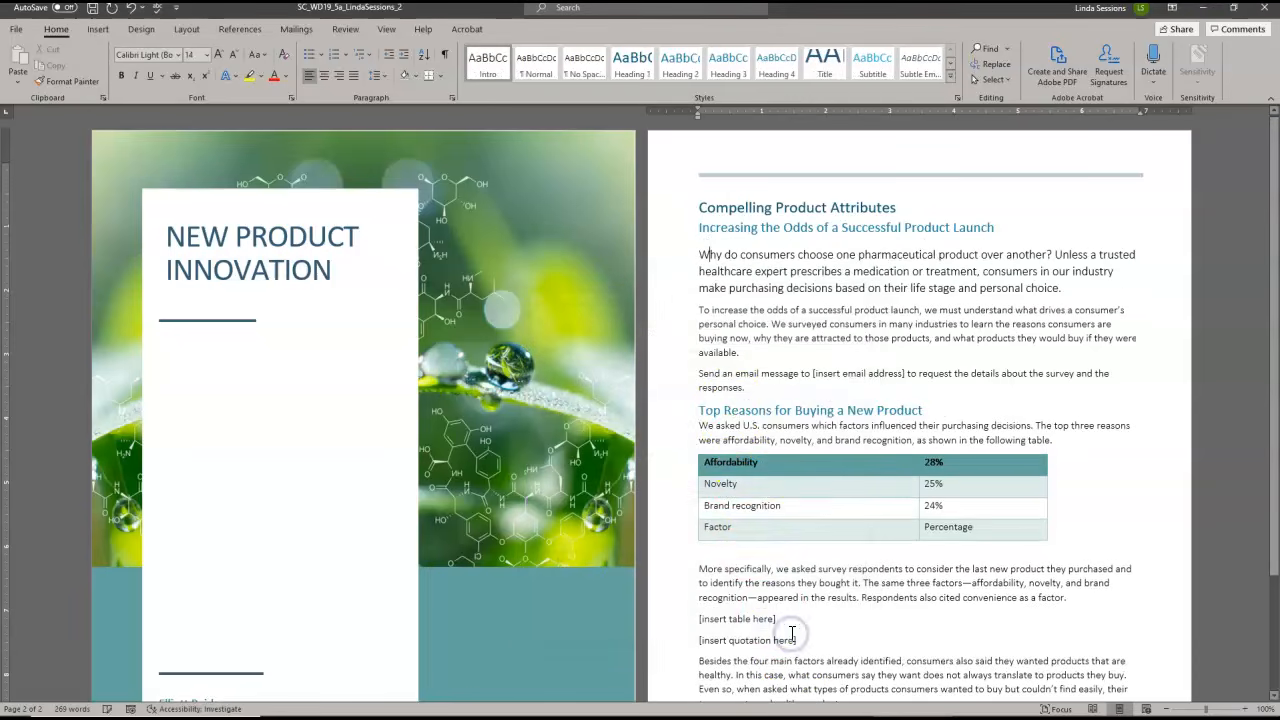
Replace the [insert email address] placeholder in the survey request sentence with the company's contact e-mail address
left_click(735, 408)
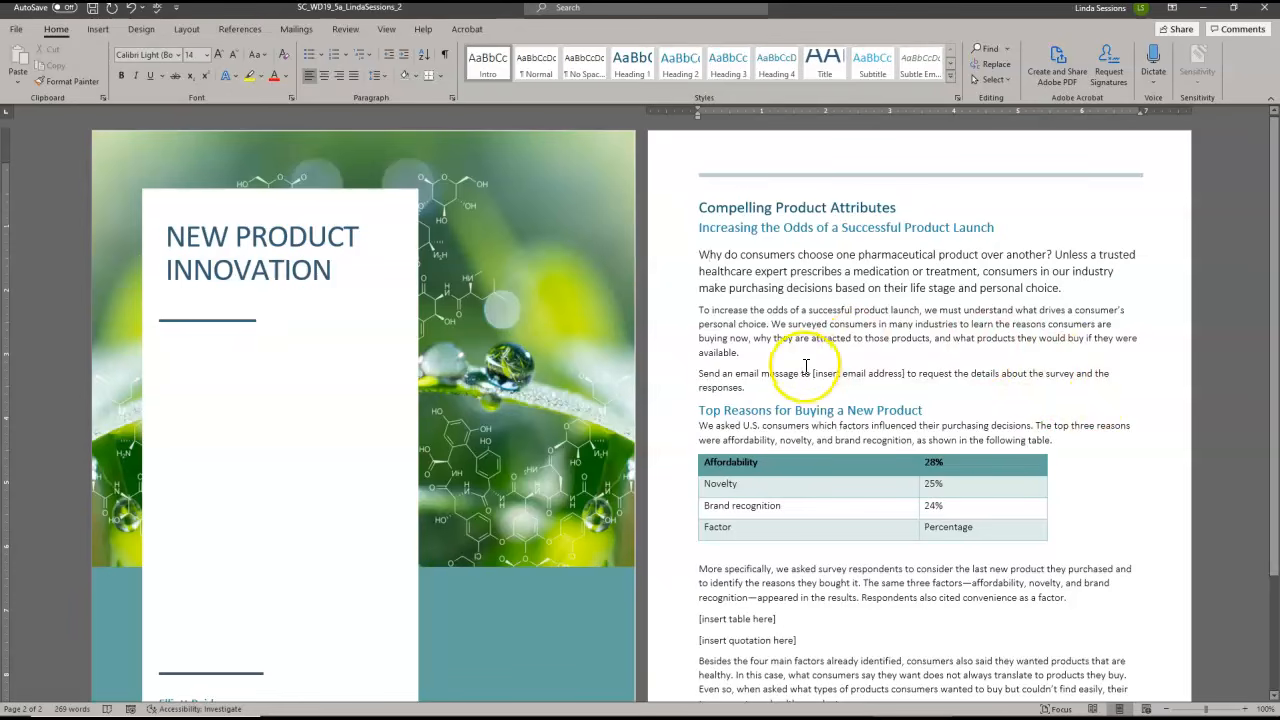
left_click_drag(815, 373, 907, 374)
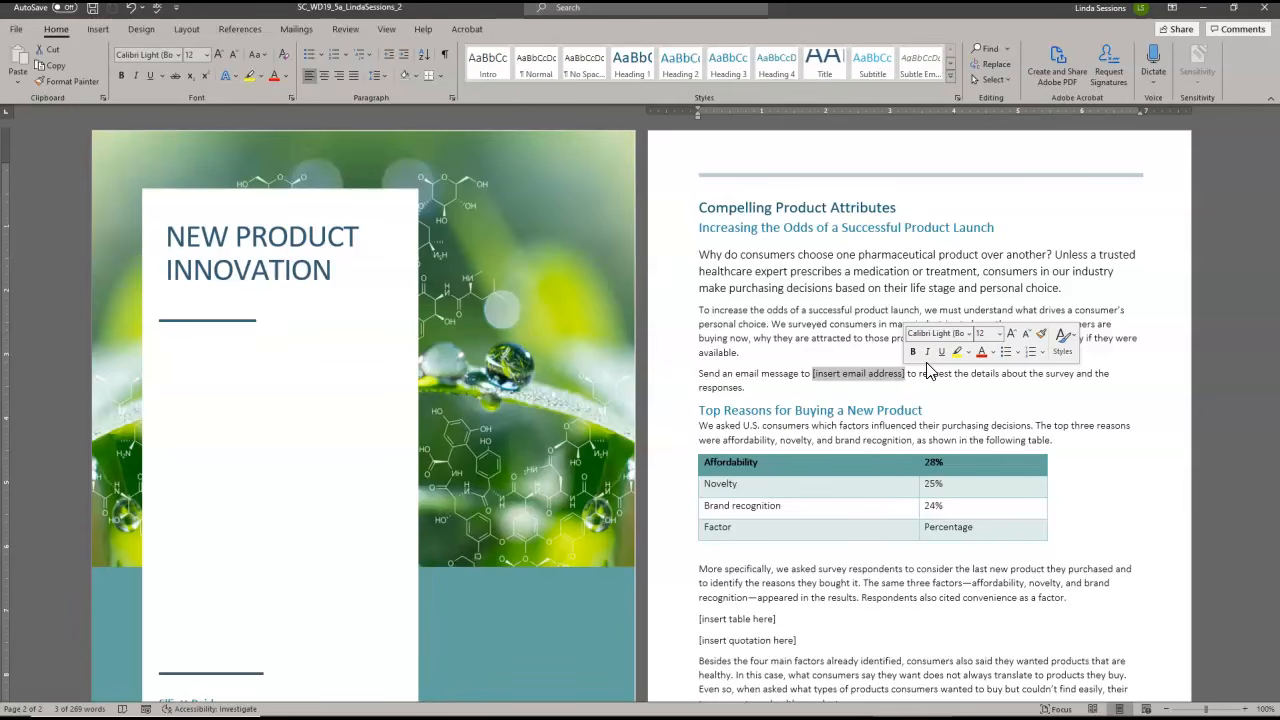
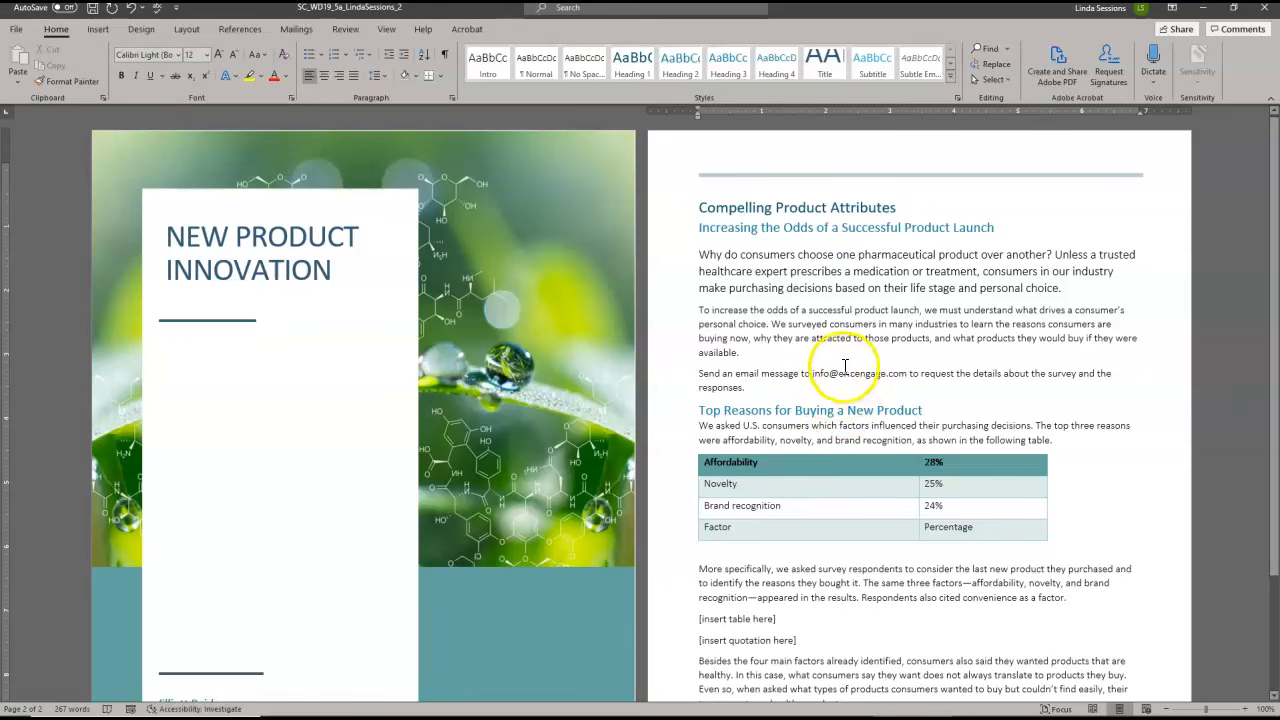
Start a hyperlink on the contact e-mail address in the survey sentence, with an e-mail address as the link type
left_click(812, 373)
left_click_drag(812, 373, 902, 373)
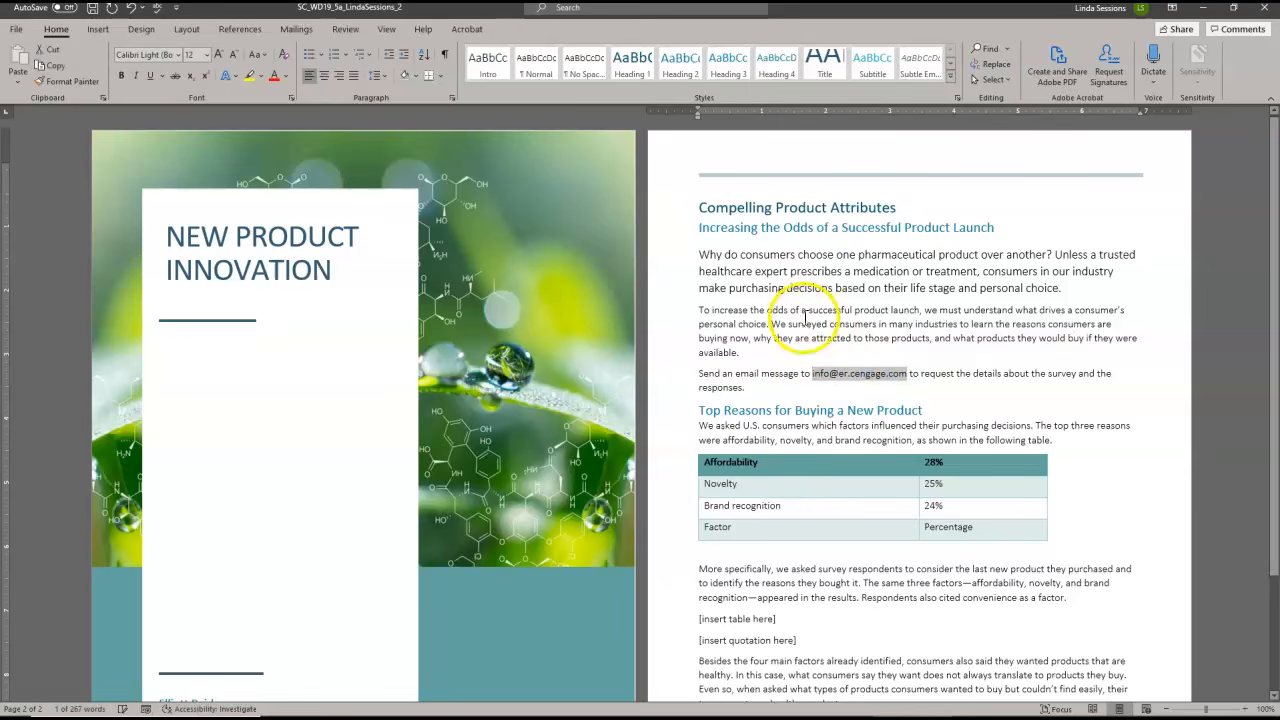
left_click(96, 30)
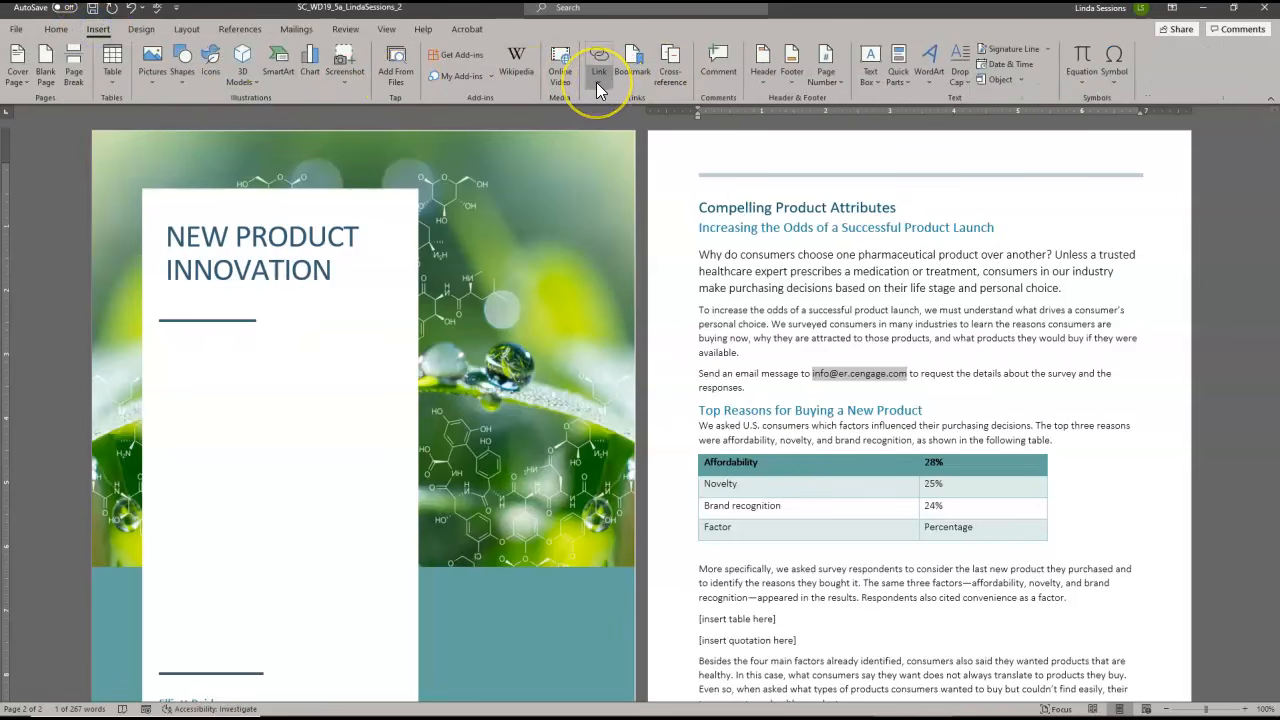
left_click(597, 82)
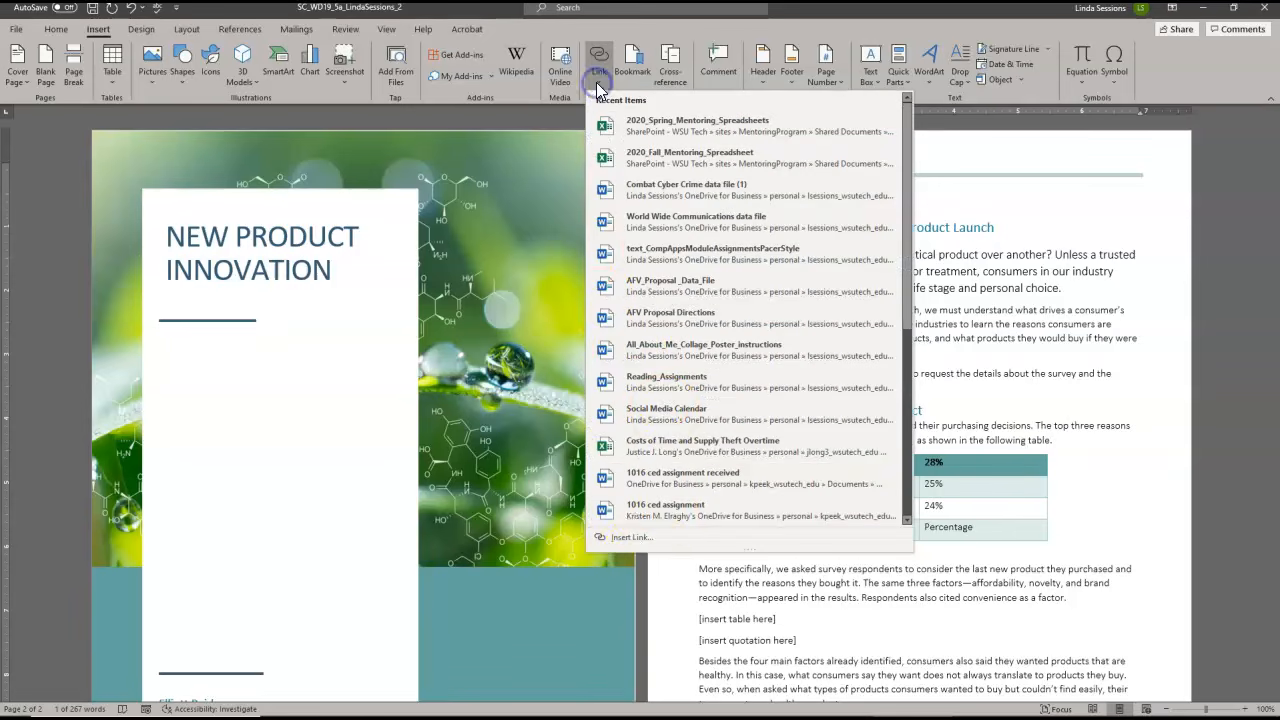
left_click(630, 539)
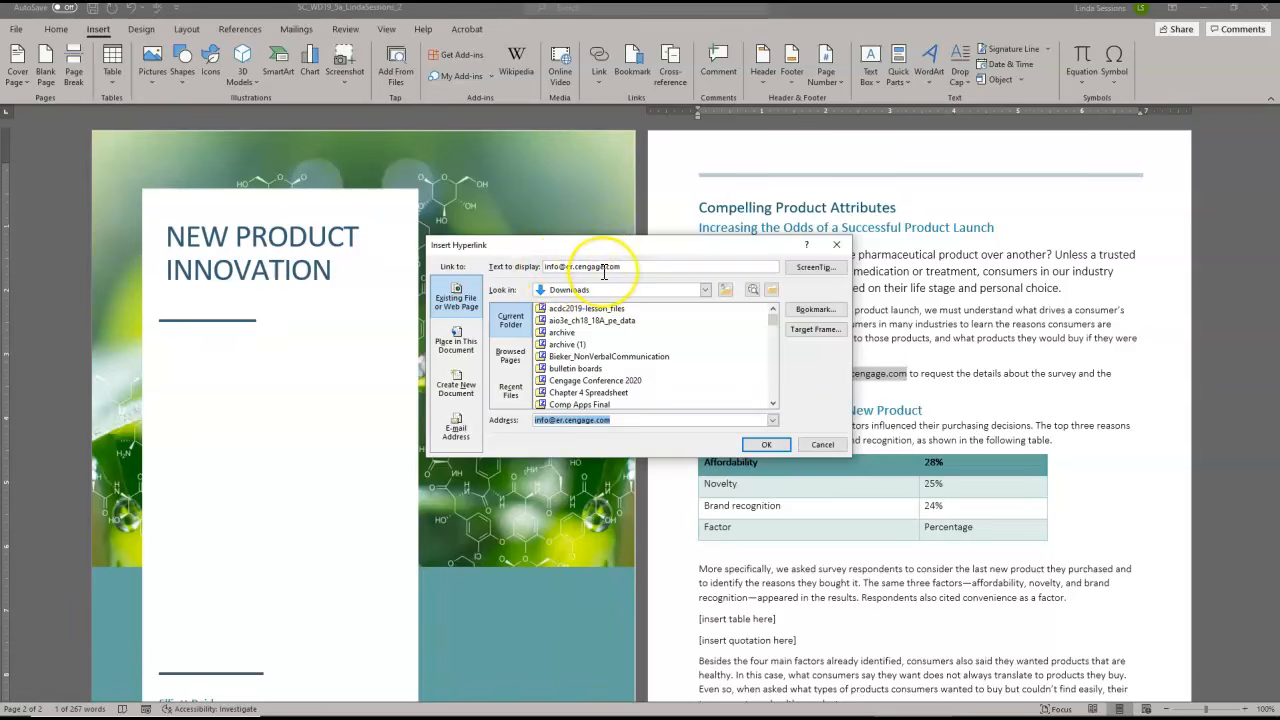
left_click(470, 430)
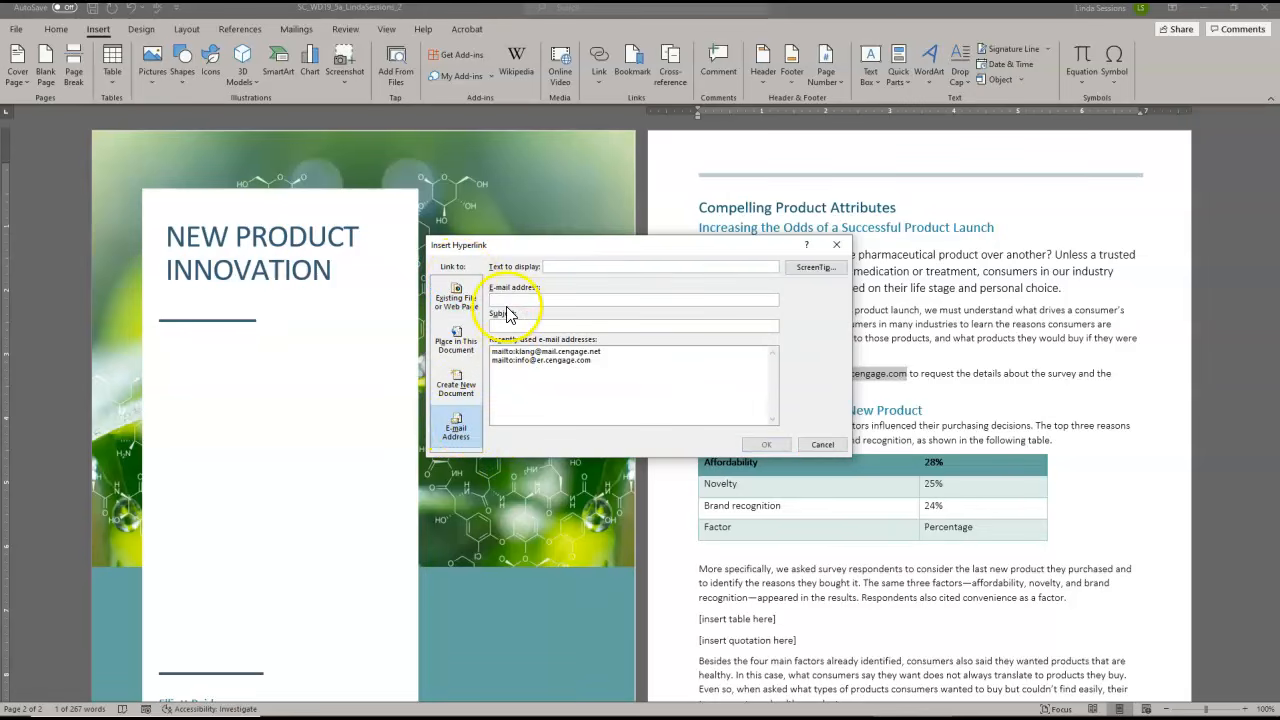
Enter the company's contact e-mail address as both the hyperlink's display text and its target address, and insert the link
left_click(554, 267)
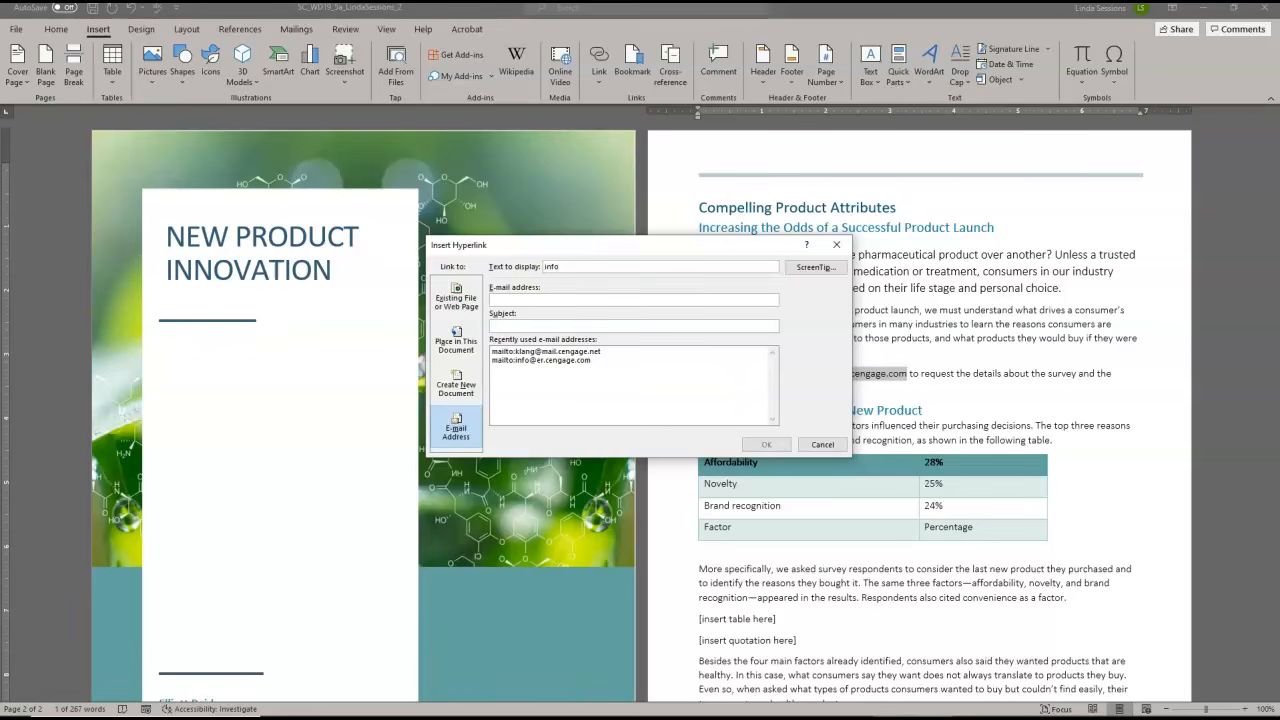
left_click_drag(622, 266, 540, 271)
key("ctrl+c")
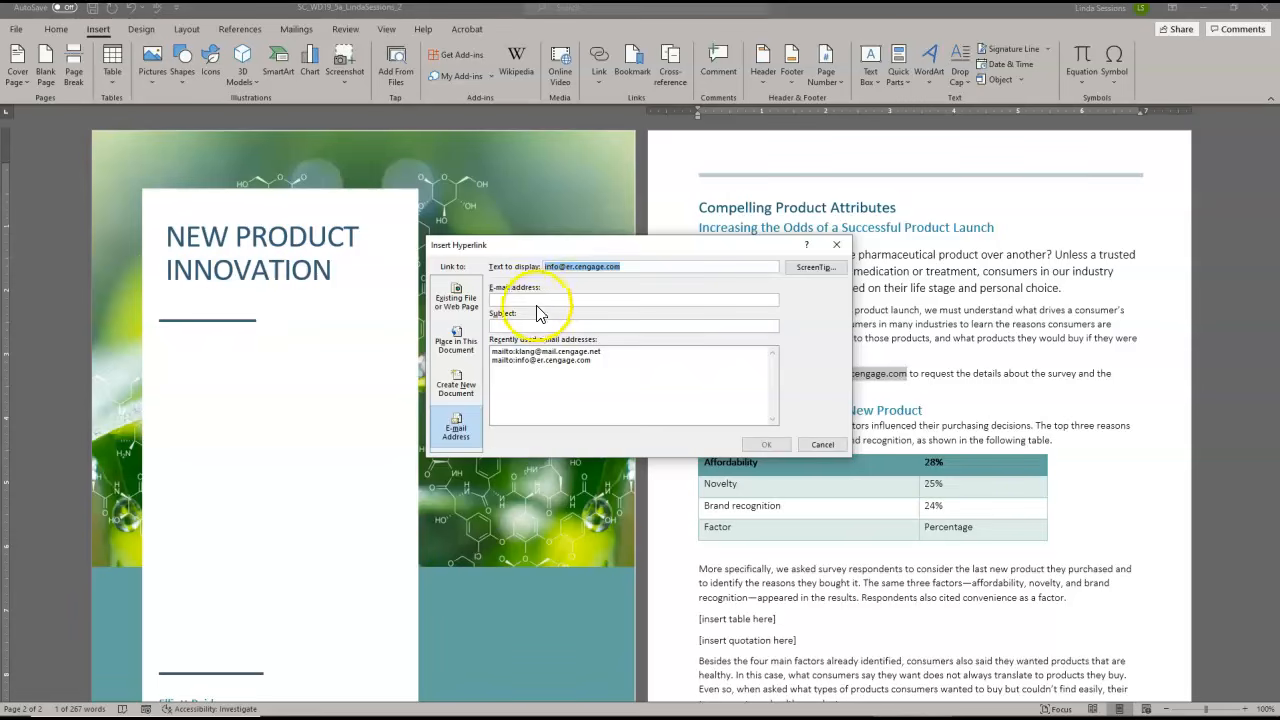
left_click(524, 299)
key("ctrl+v")
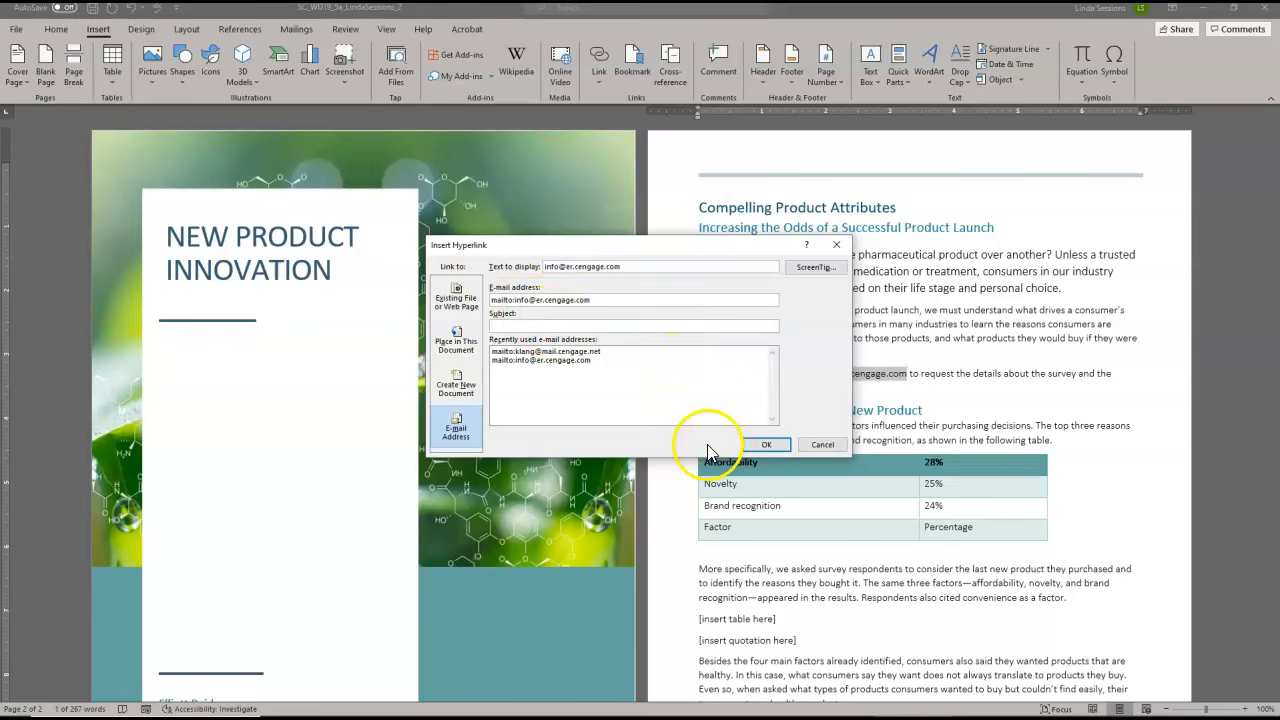
left_click(763, 444)
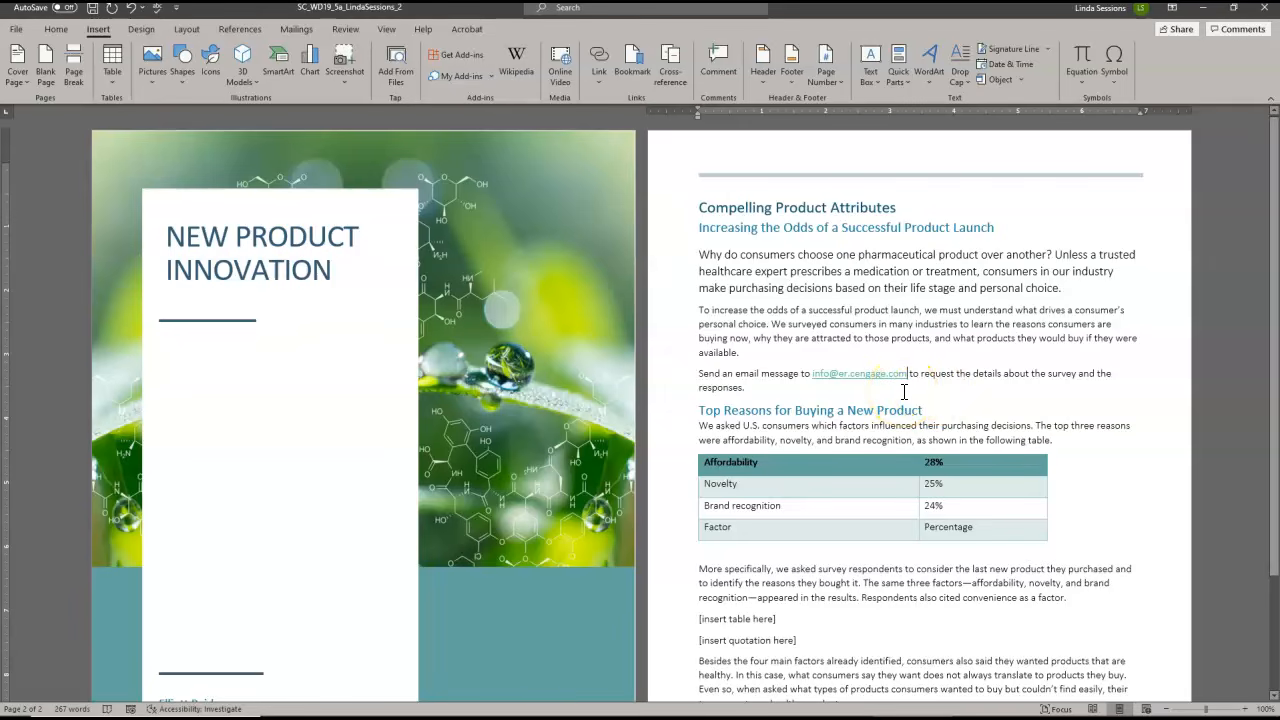
Insert an e-mail hyperlink to the company's contact address, with the company name from the cover plus "email address" as its ScreenTip
left_click(591, 82)
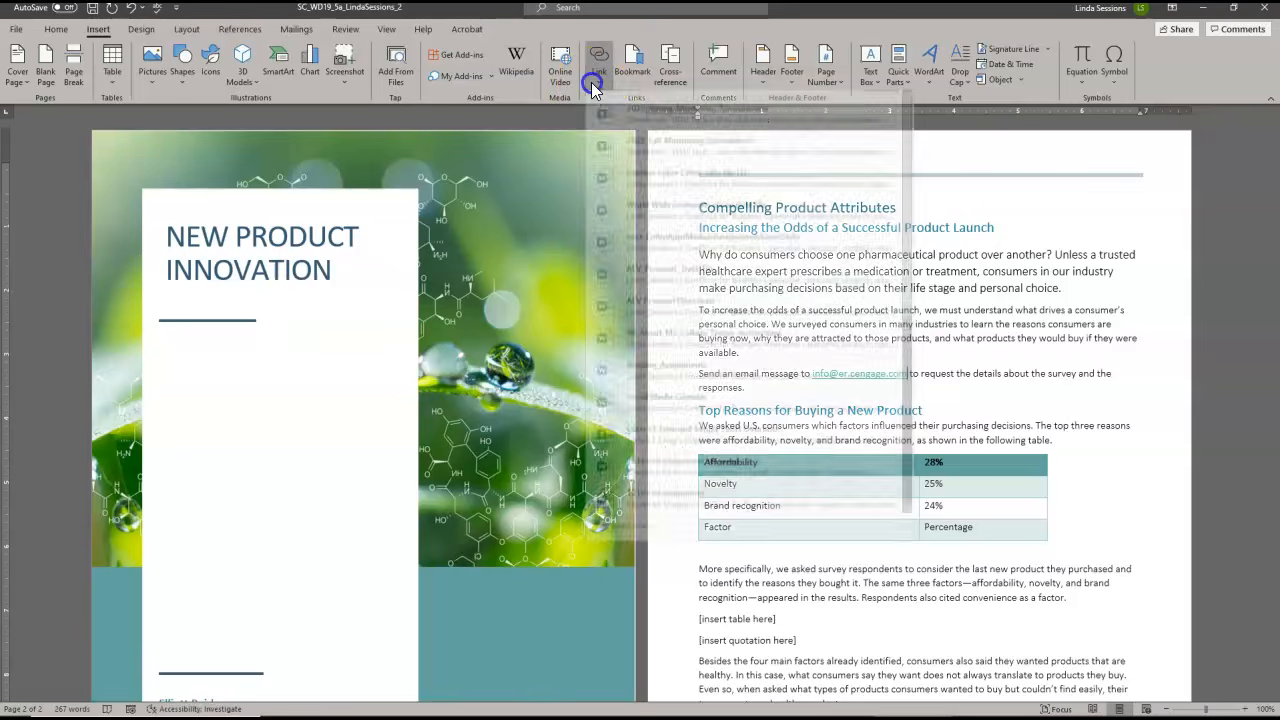
left_click(615, 532)
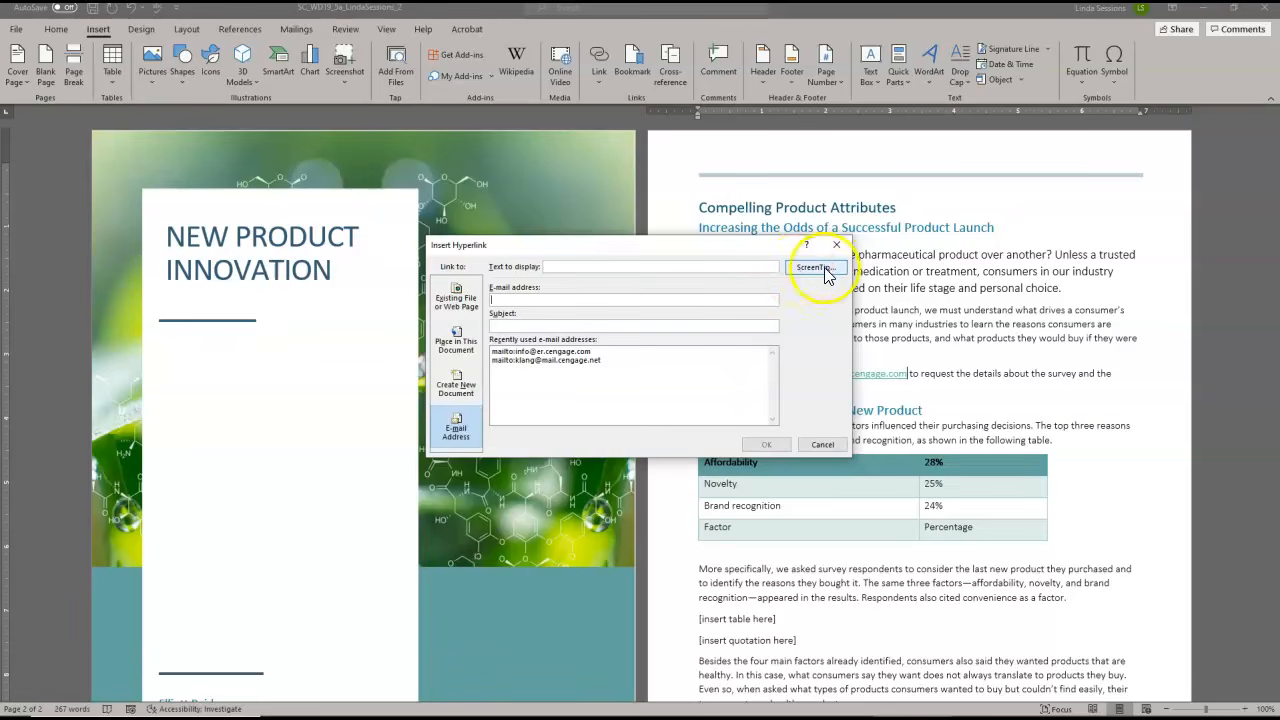
left_click(815, 266)
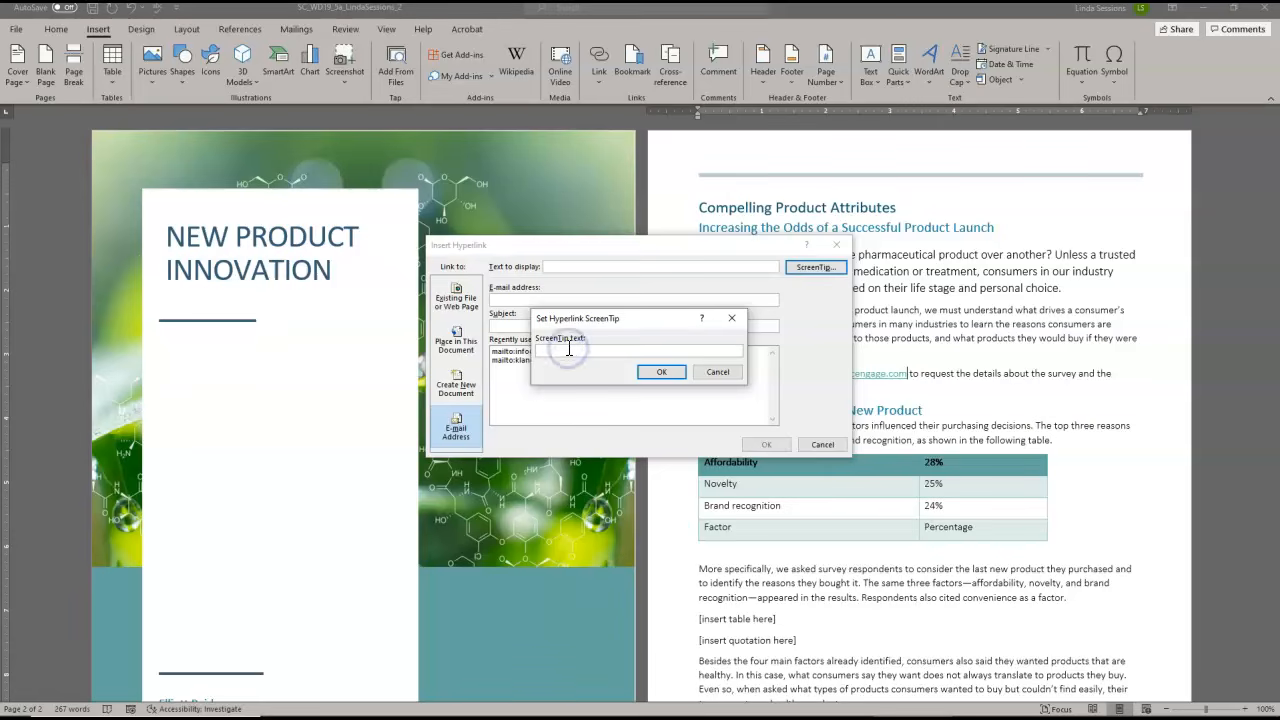
type("Elliott Reid email address")
left_click(650, 373)
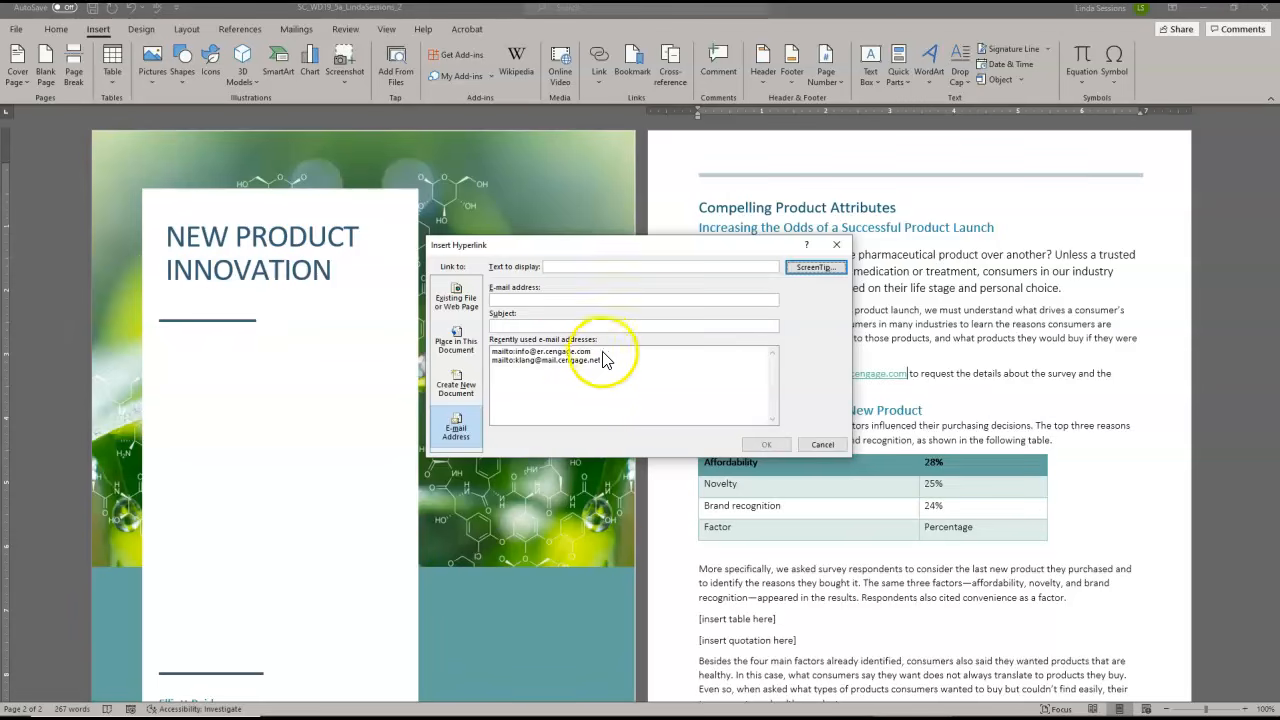
left_click(549, 353)
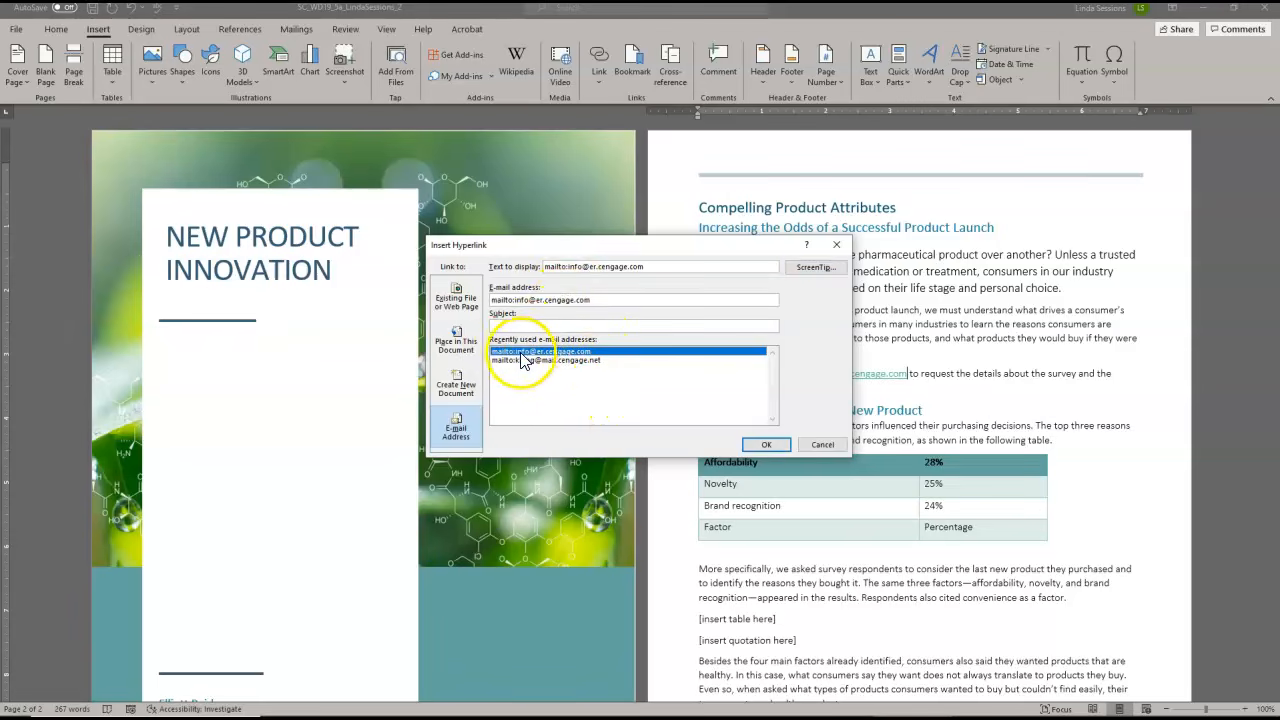
left_click(766, 445)
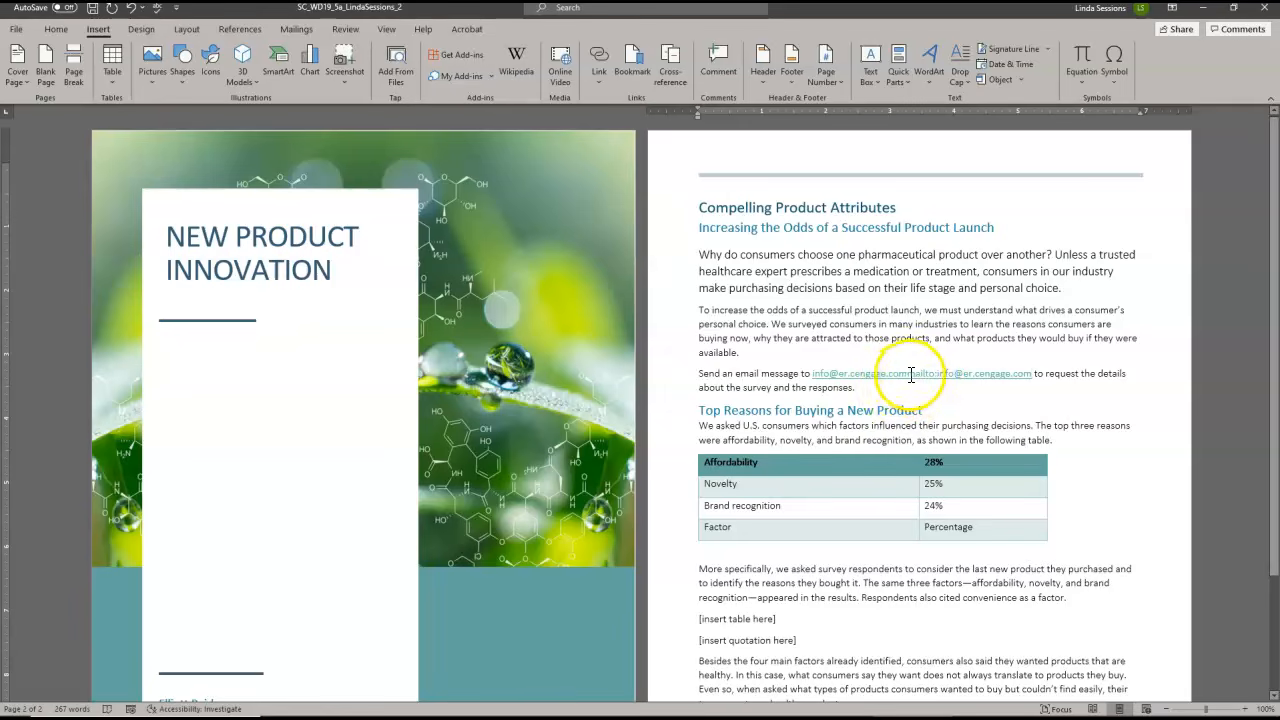
Delete the duplicate contact address preceding the new link in the survey sentence and check the remaining link's ScreenTip
left_click_drag(911, 374, 811, 374)
key("Delete")
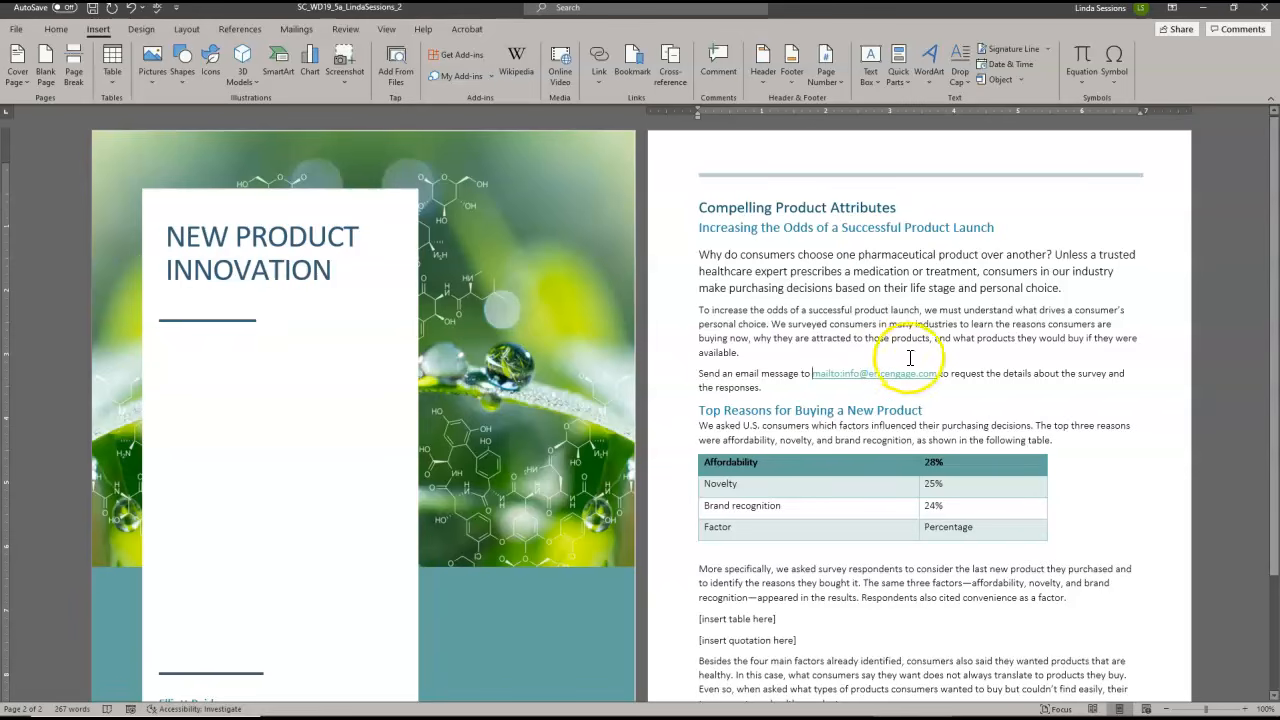
left_click(808, 375)
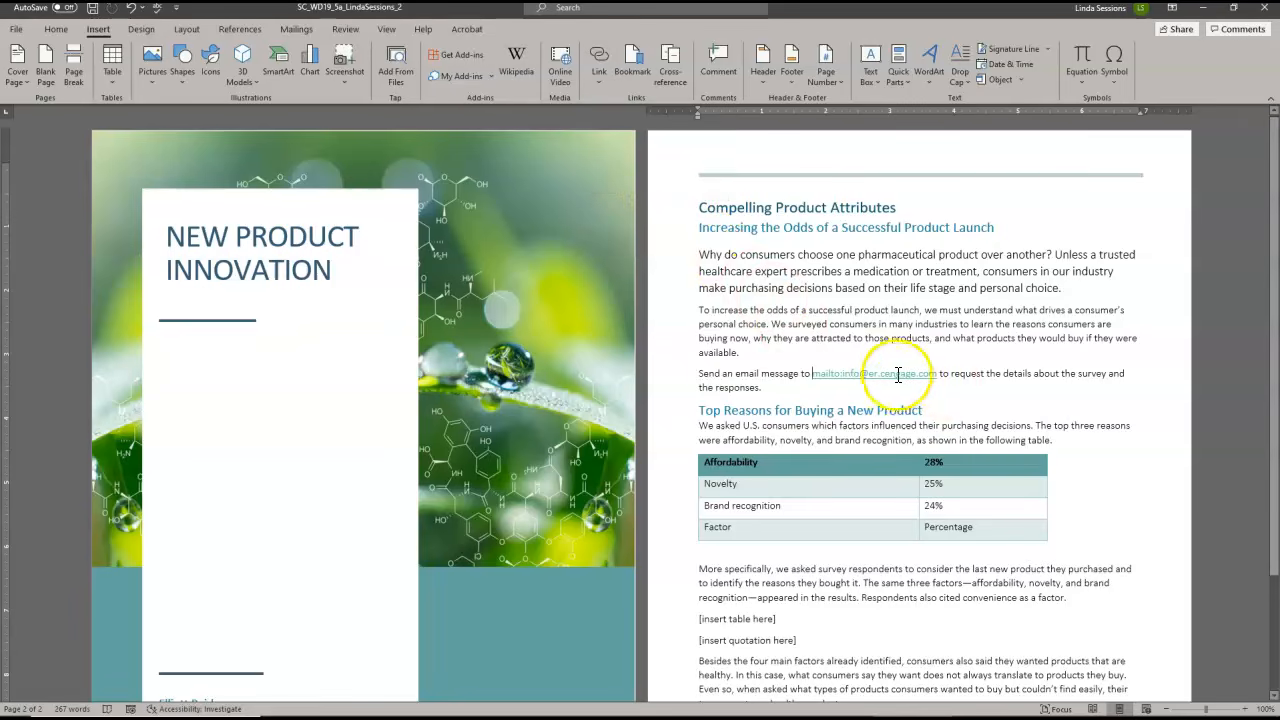
mouse_move(862, 375)
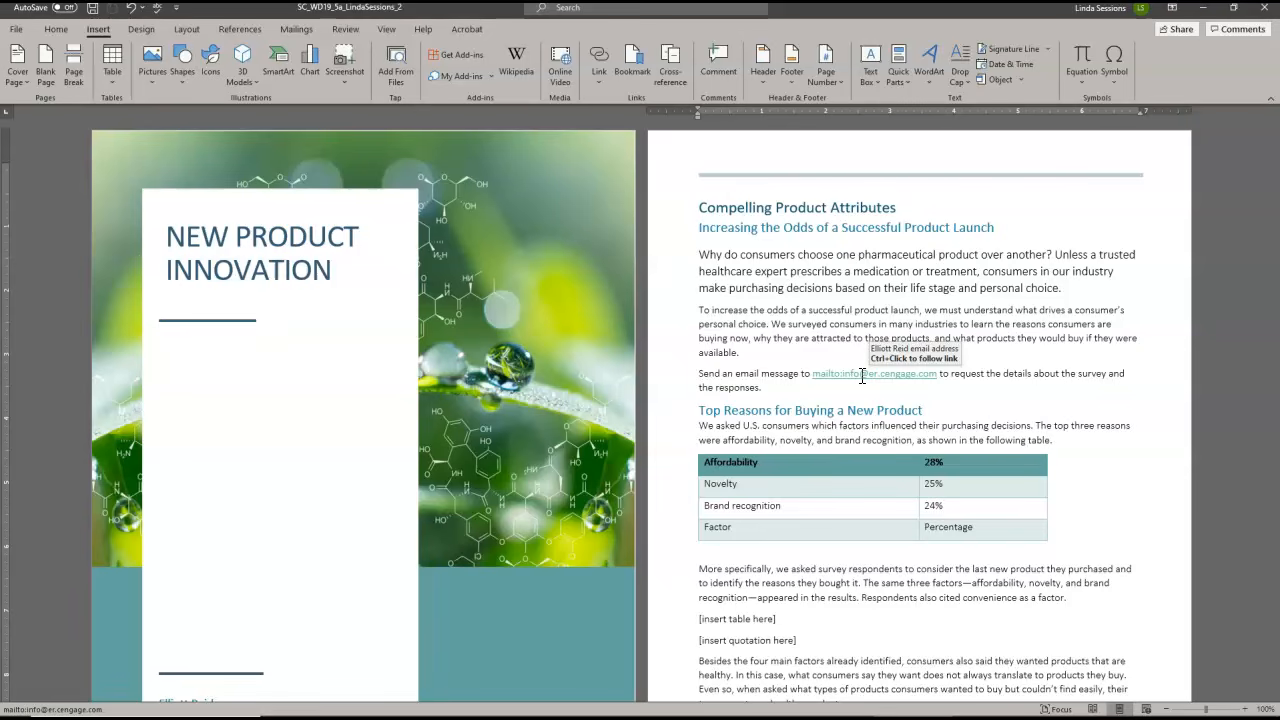
left_click(968, 410)
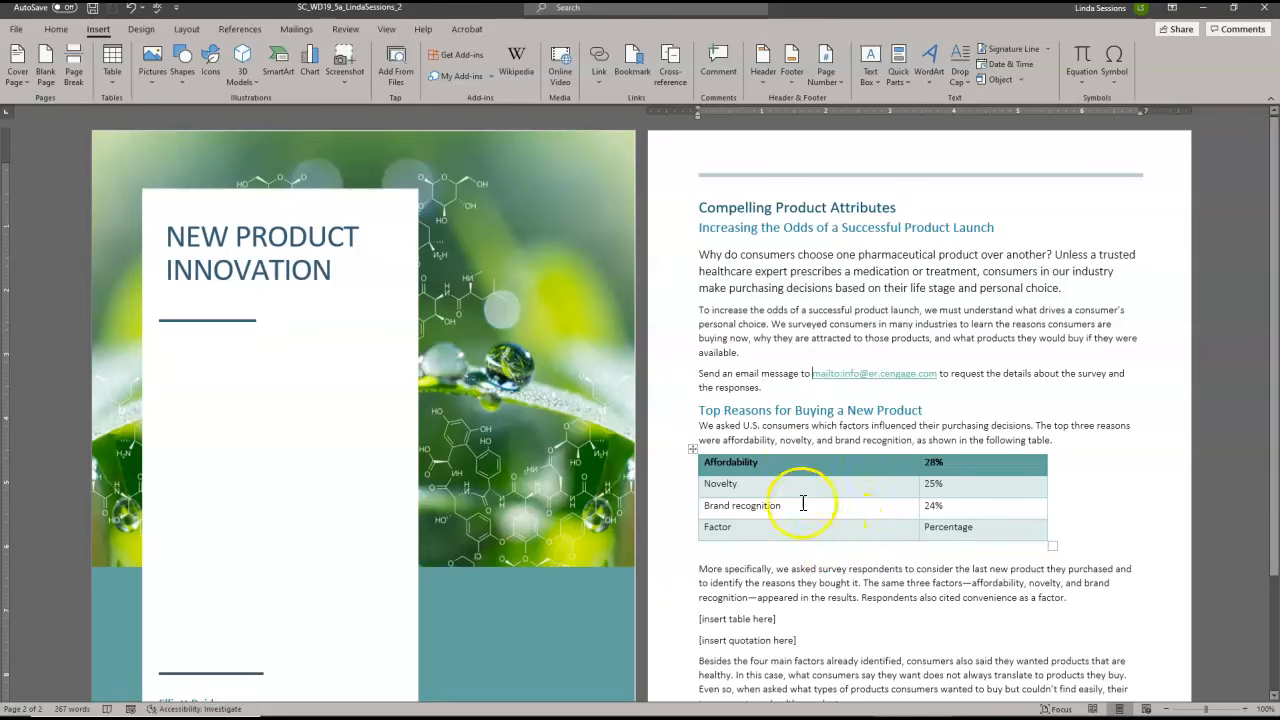
Move the Factor and Percentage row to the top of the table under Top Reasons for Buying a New Product
left_click(669, 536)
left_click(662, 539)
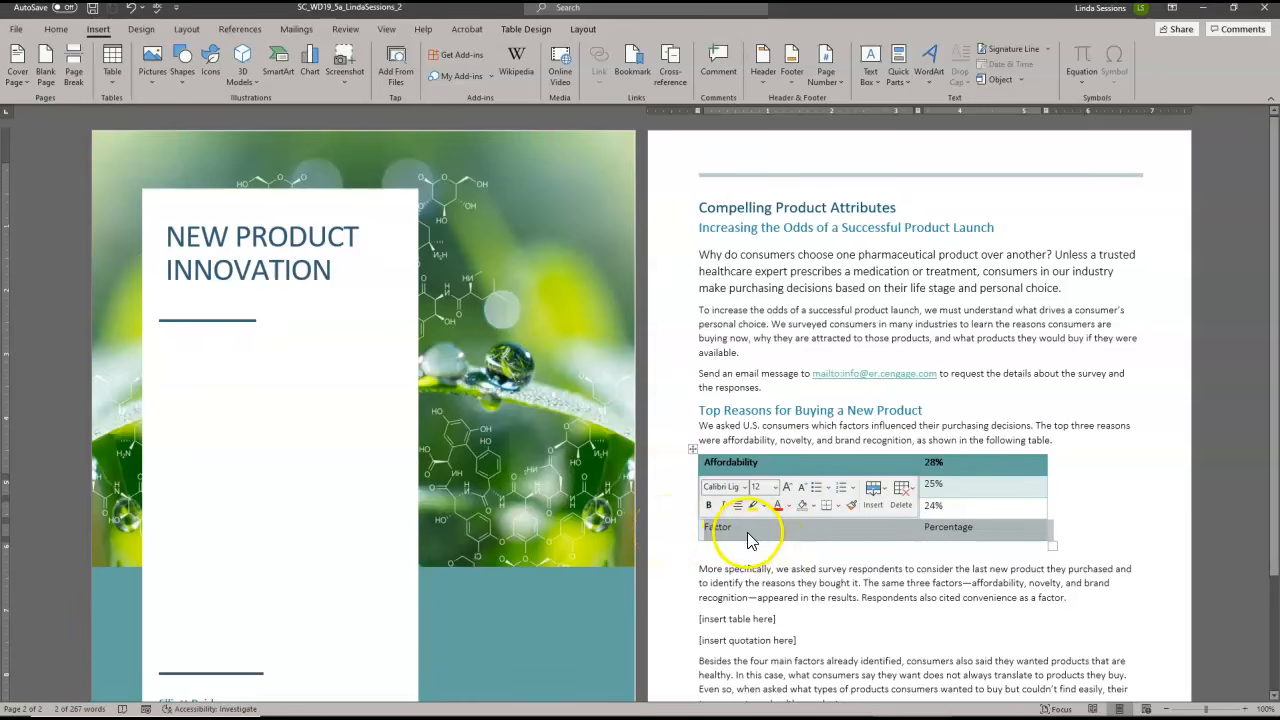
left_click_drag(742, 532, 726, 471)
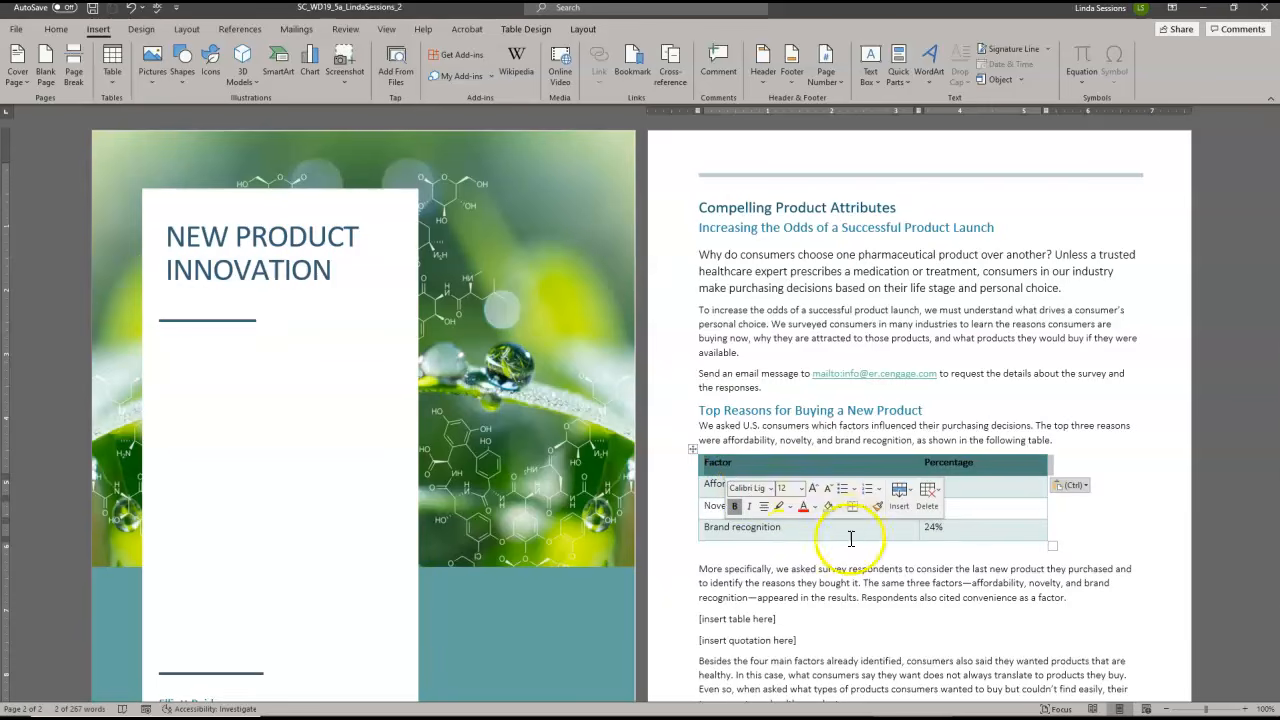
left_click(1168, 520)
left_click(1184, 515)
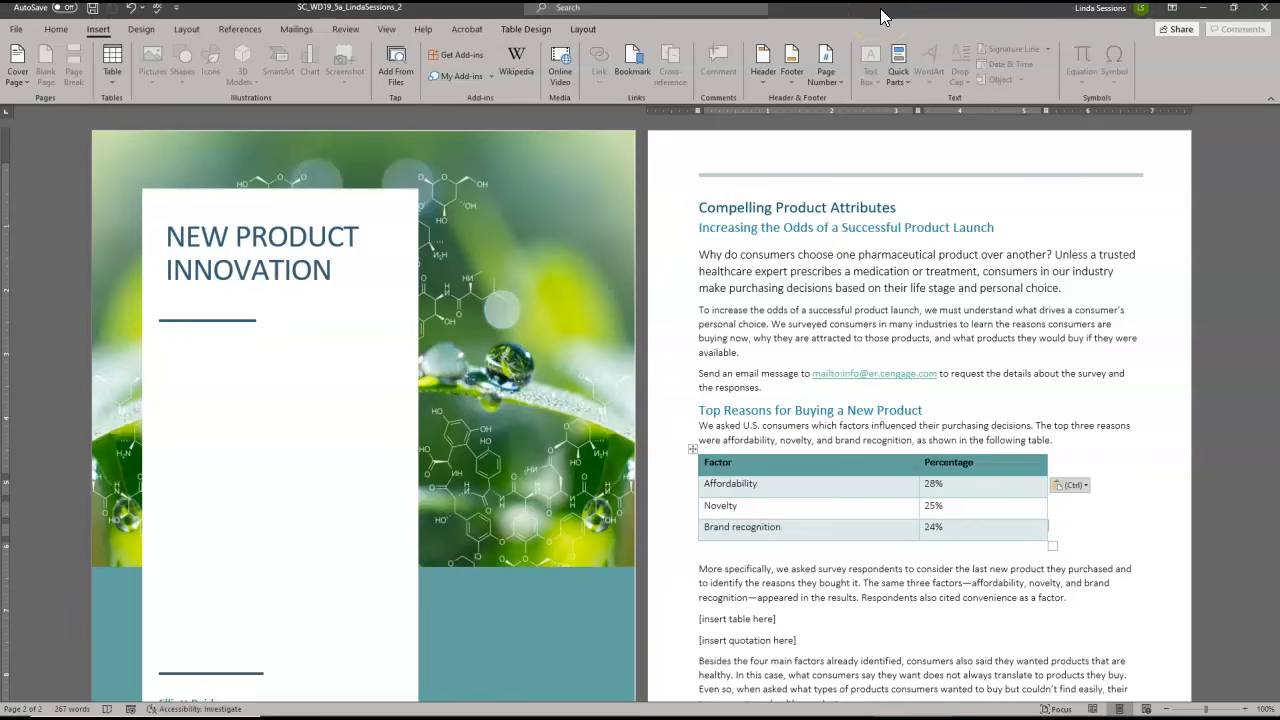
Open the downloaded Support_WD19_5a_Table document for editing and copy its whole table
left_click_drag(880, 14, 886, 46)
left_click(266, 292)
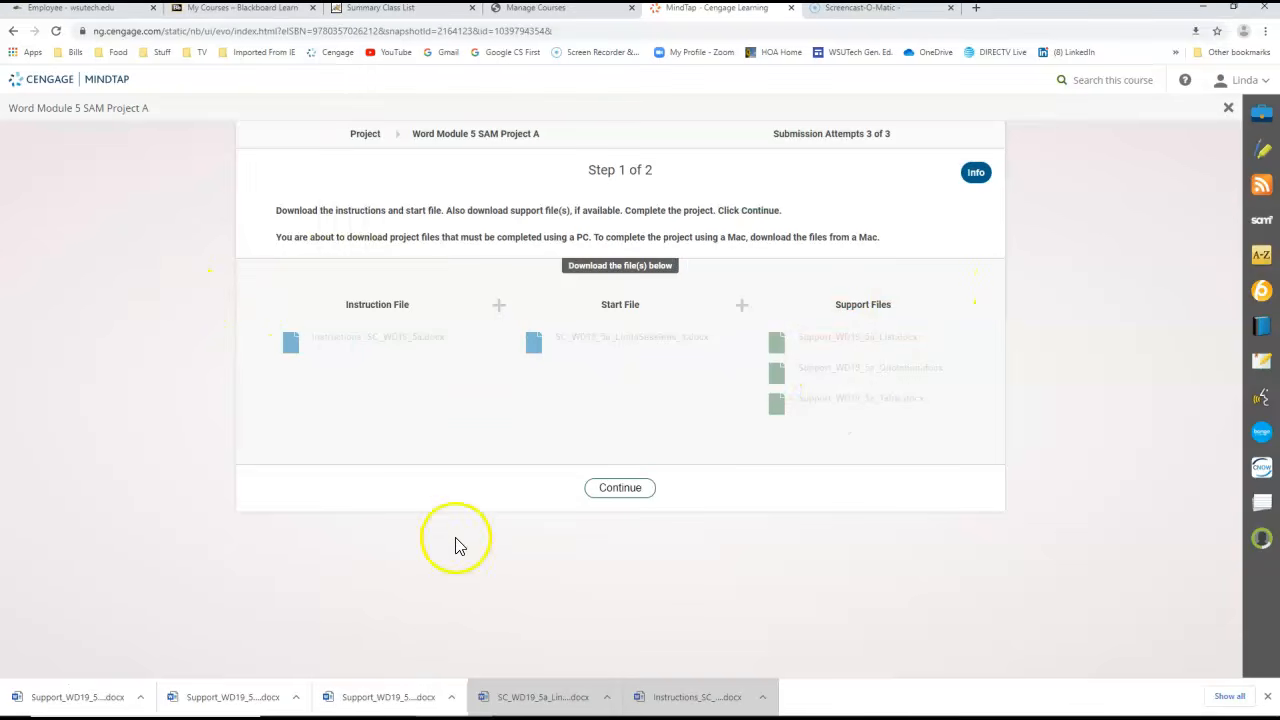
left_click(100, 704)
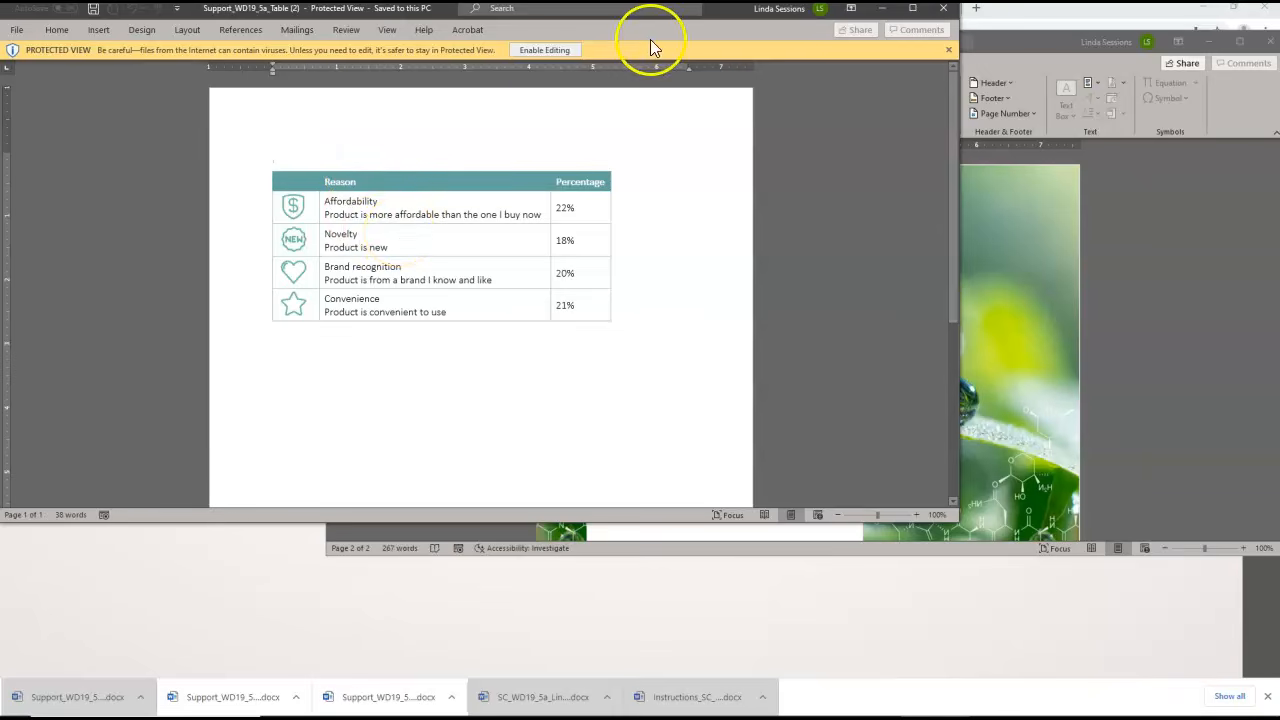
left_click(545, 51)
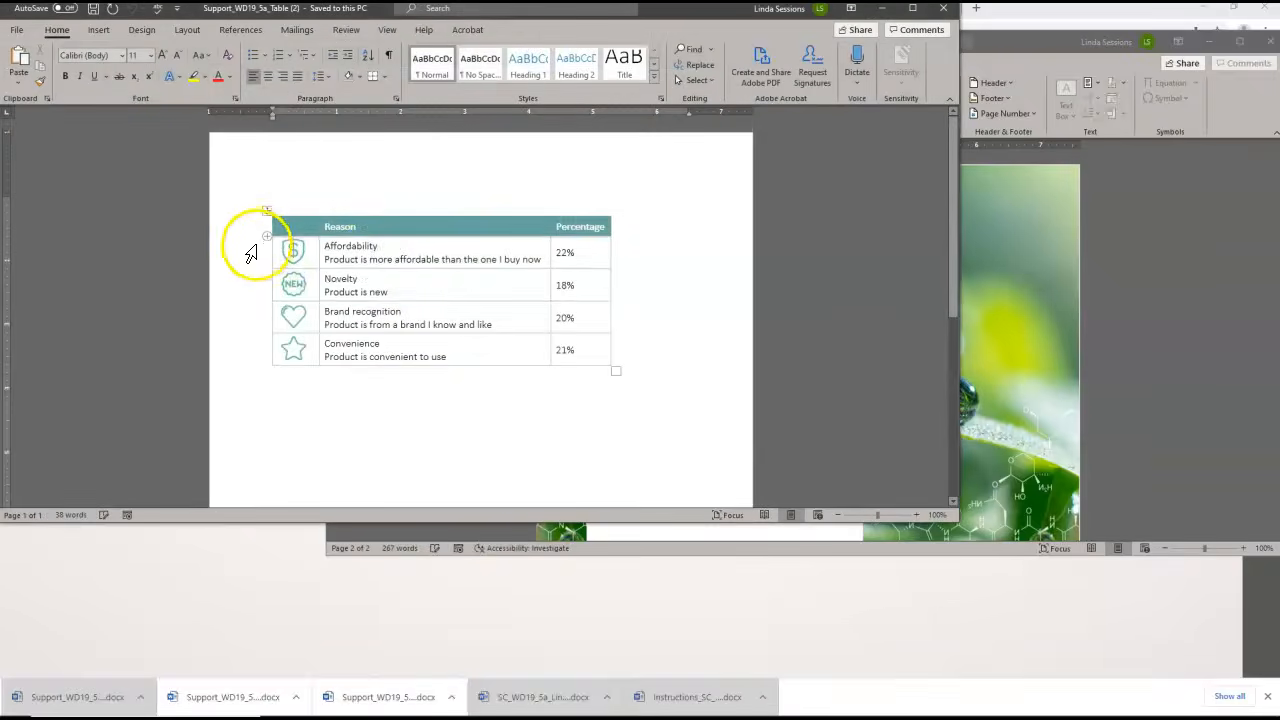
left_click(264, 212)
right_click(264, 212)
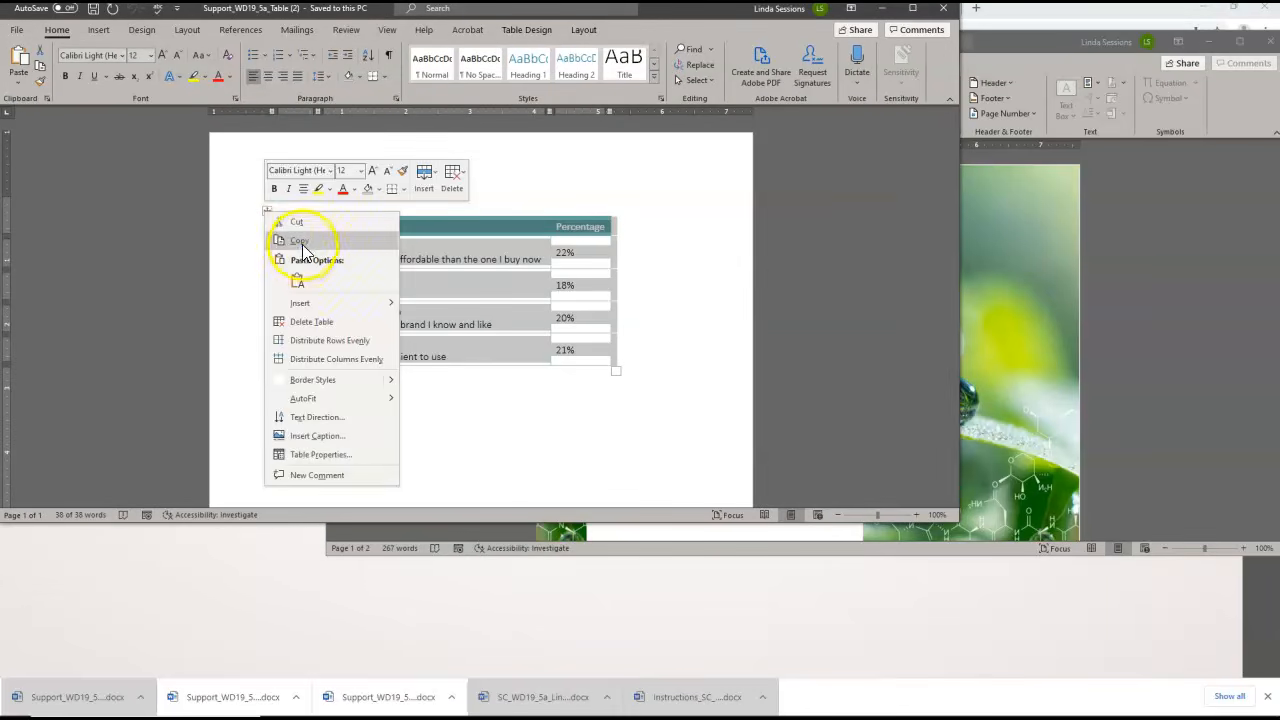
left_click(300, 240)
Replace the [insert table here] placeholder in the report with the copied table, keeping its source formatting
left_click(1151, 389)
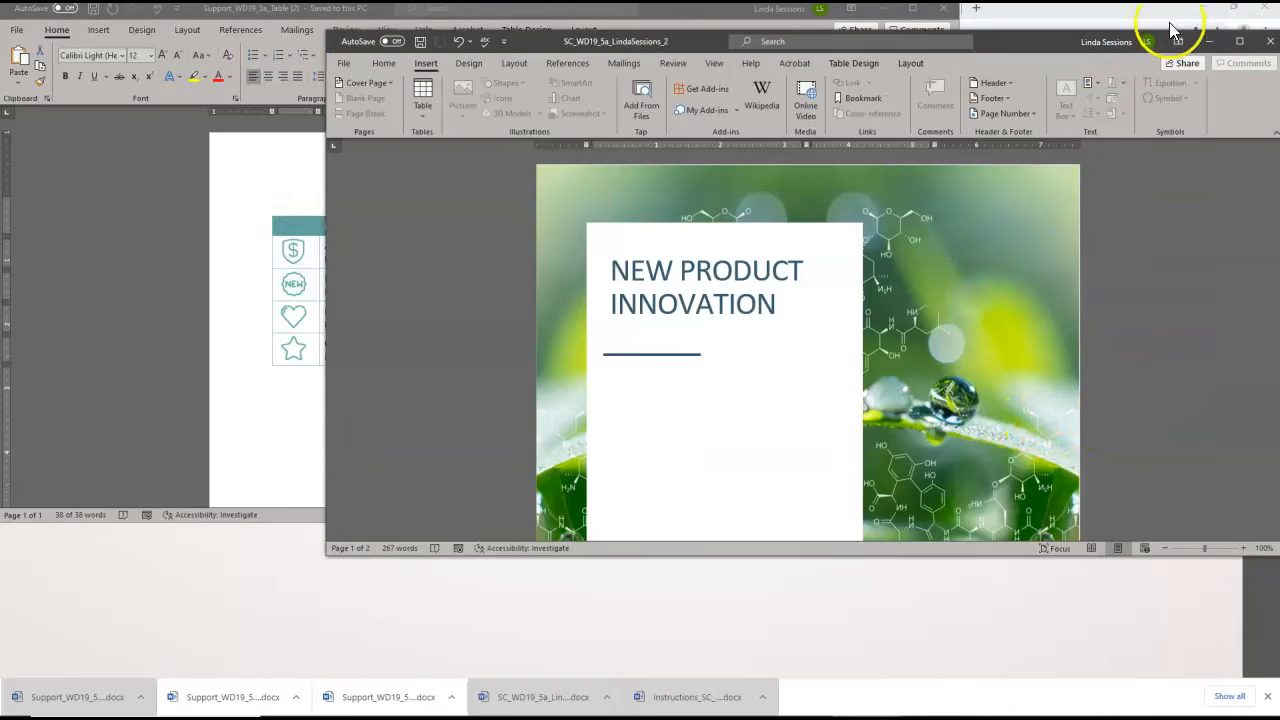
left_click(1239, 42)
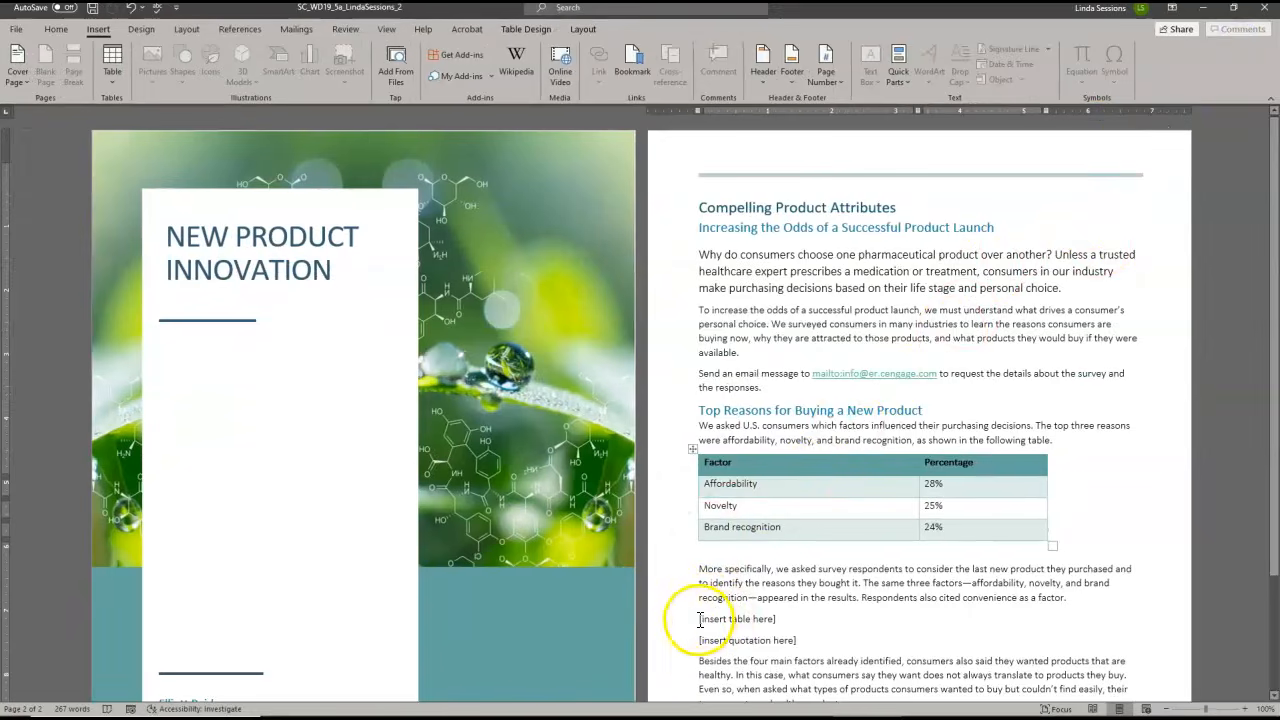
left_click(664, 628)
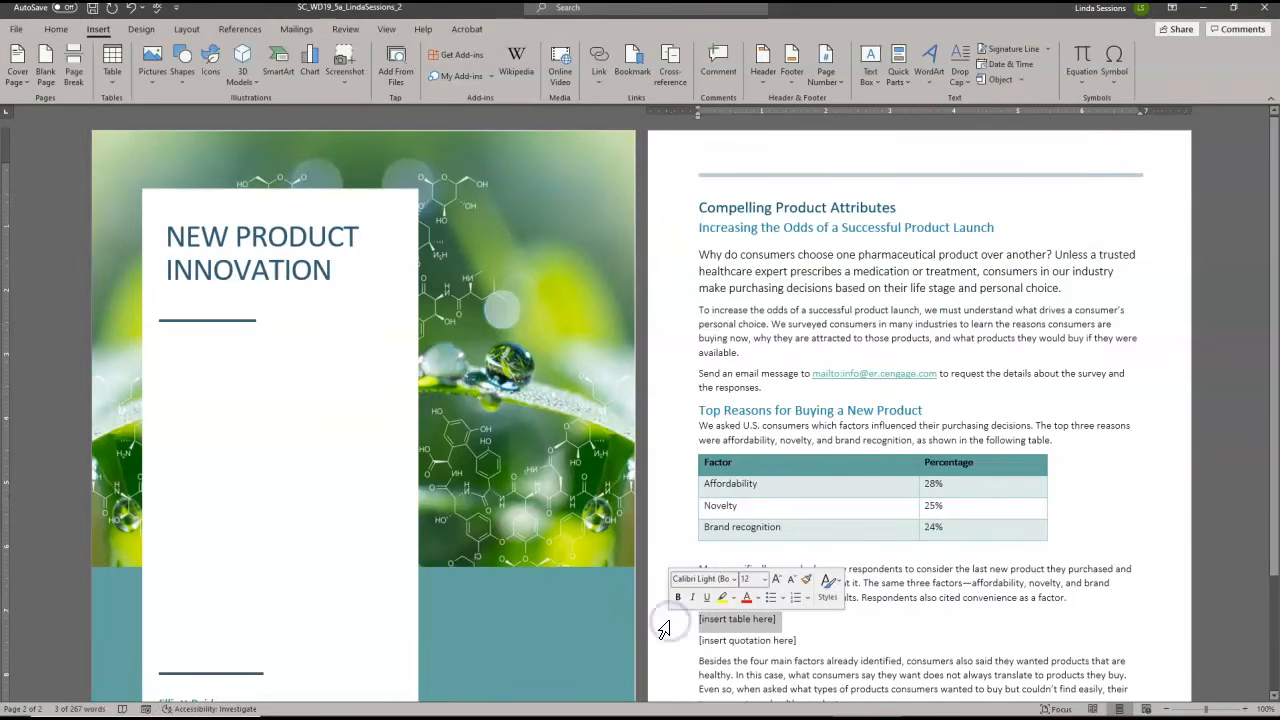
right_click(696, 625)
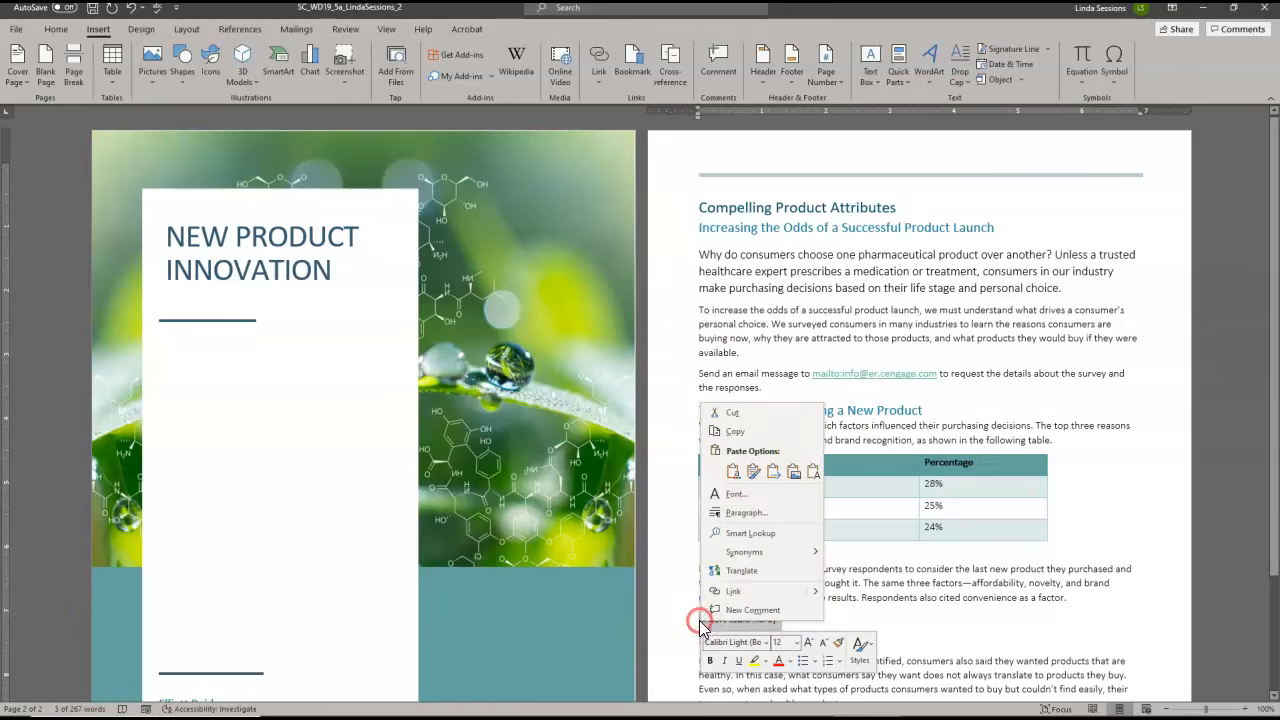
left_click(753, 471)
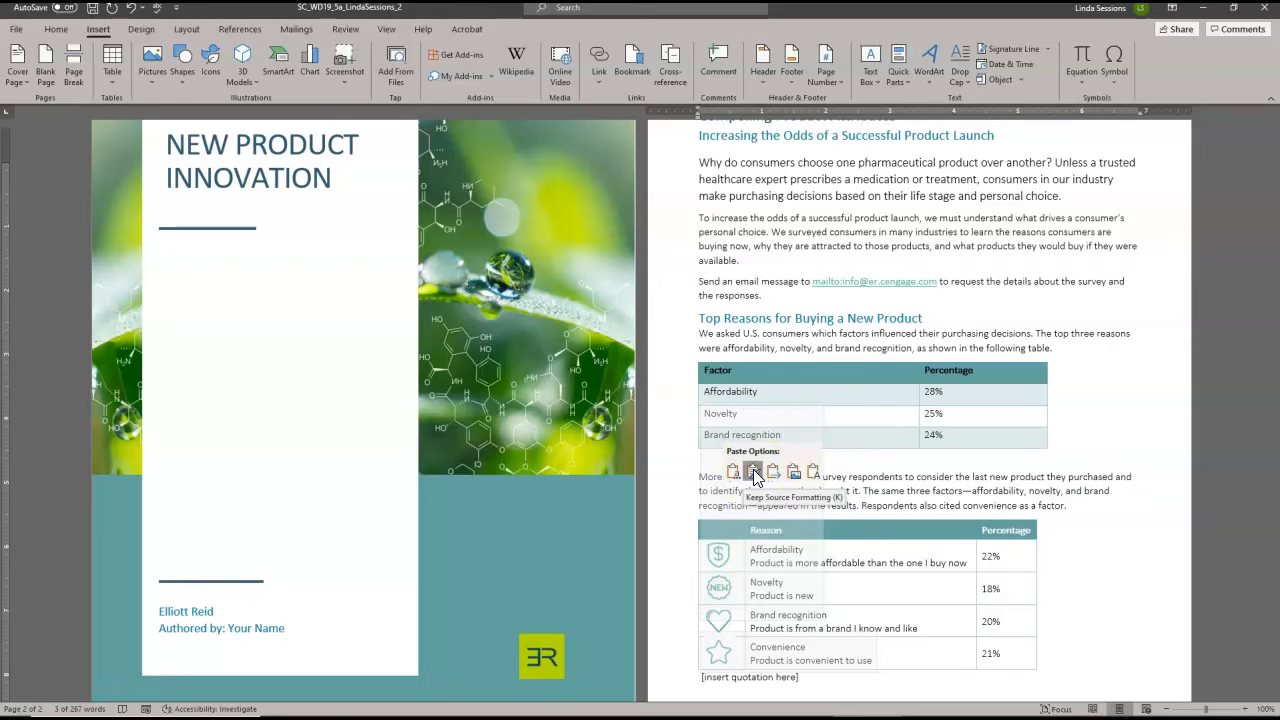
left_click(753, 471)
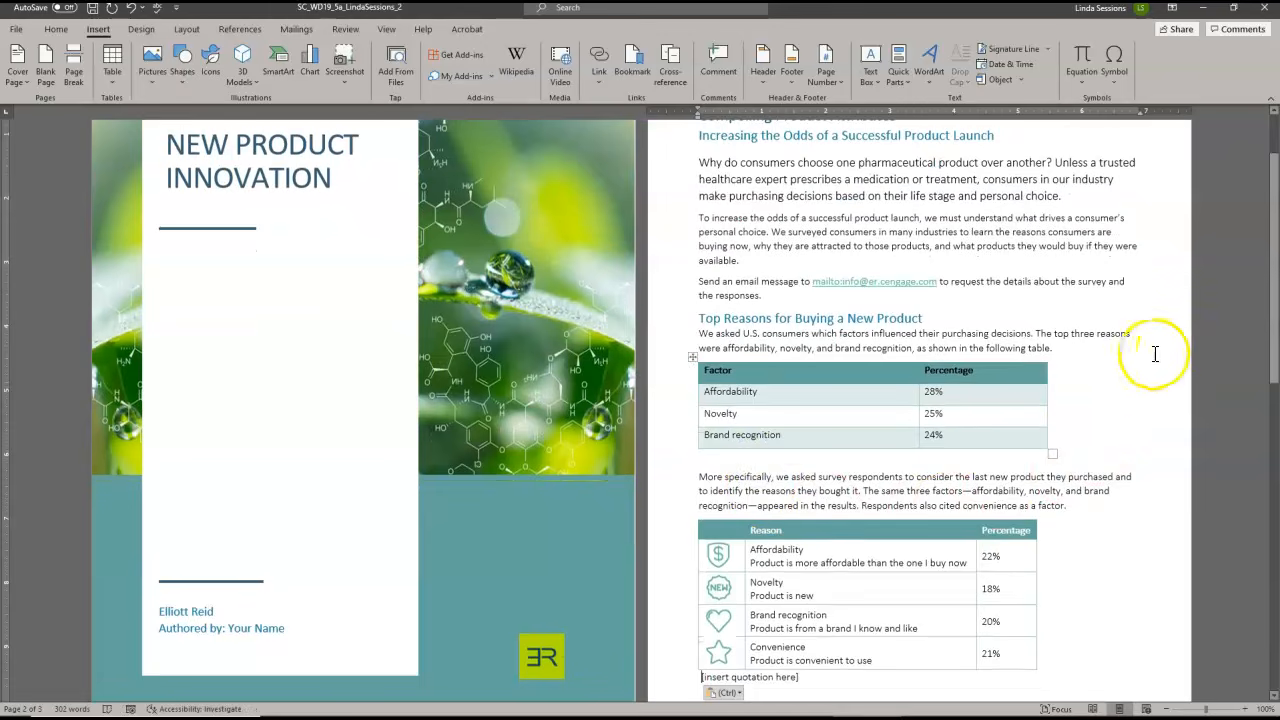
Open the downloaded Support_WD19_5a_Quotation document from the browser and copy the full quotation about healthy ingredients
left_click_drag(1272, 355, 1274, 386)
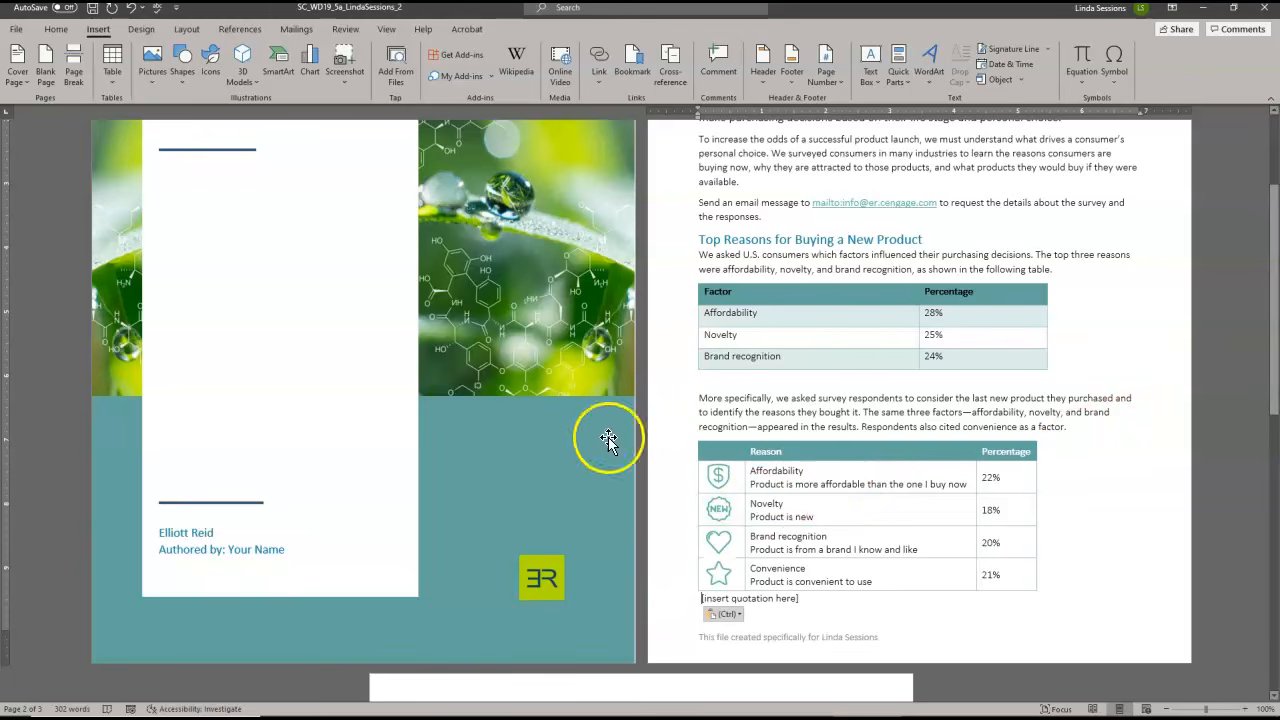
double_click(825, 14)
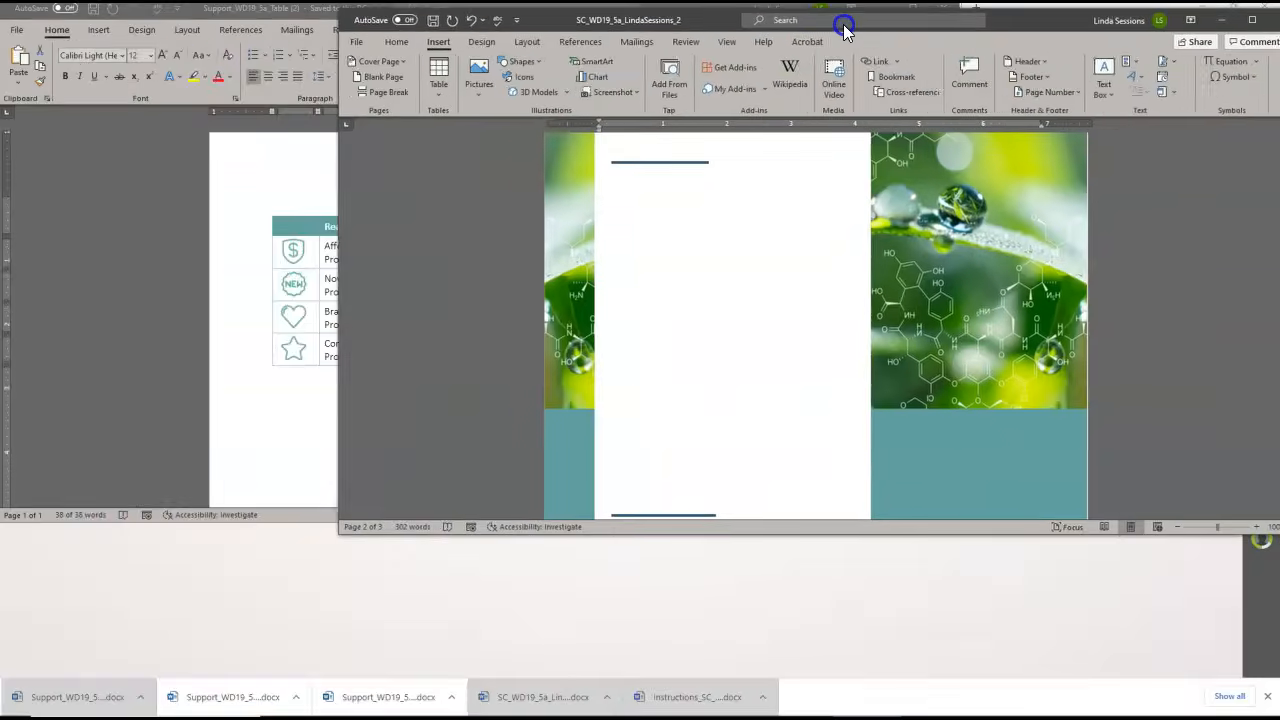
left_click(271, 564)
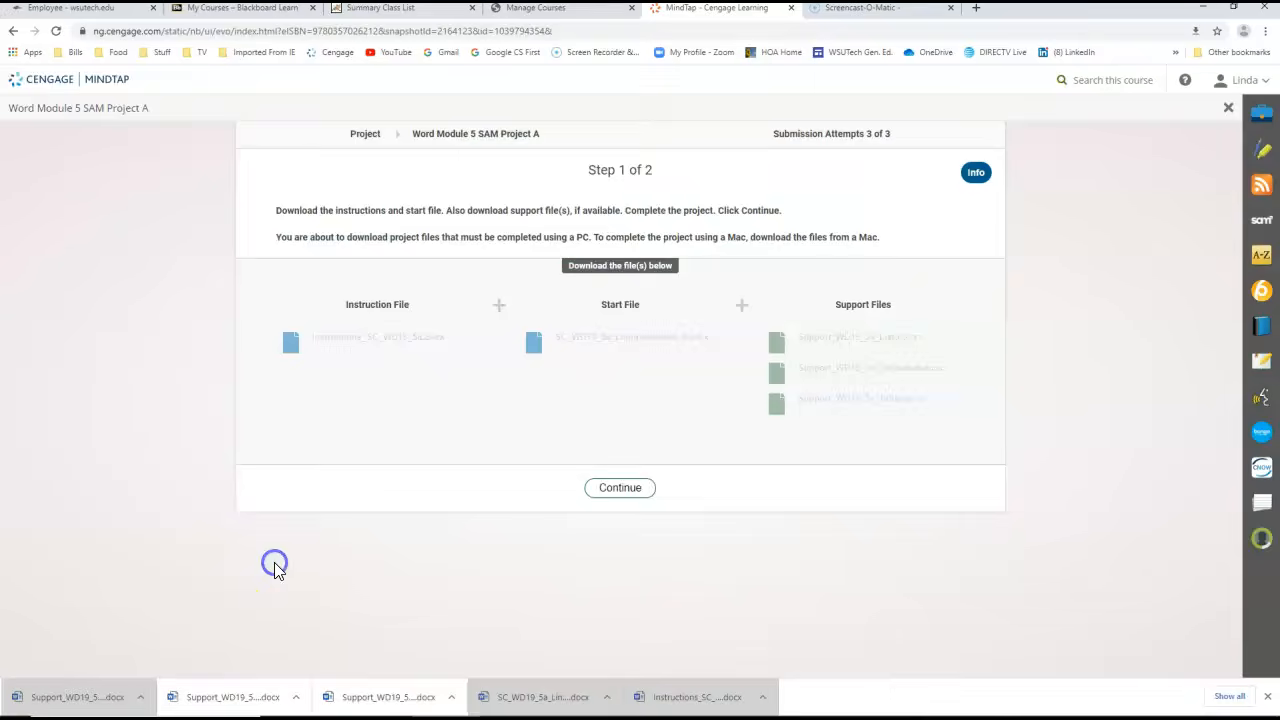
left_click(203, 697)
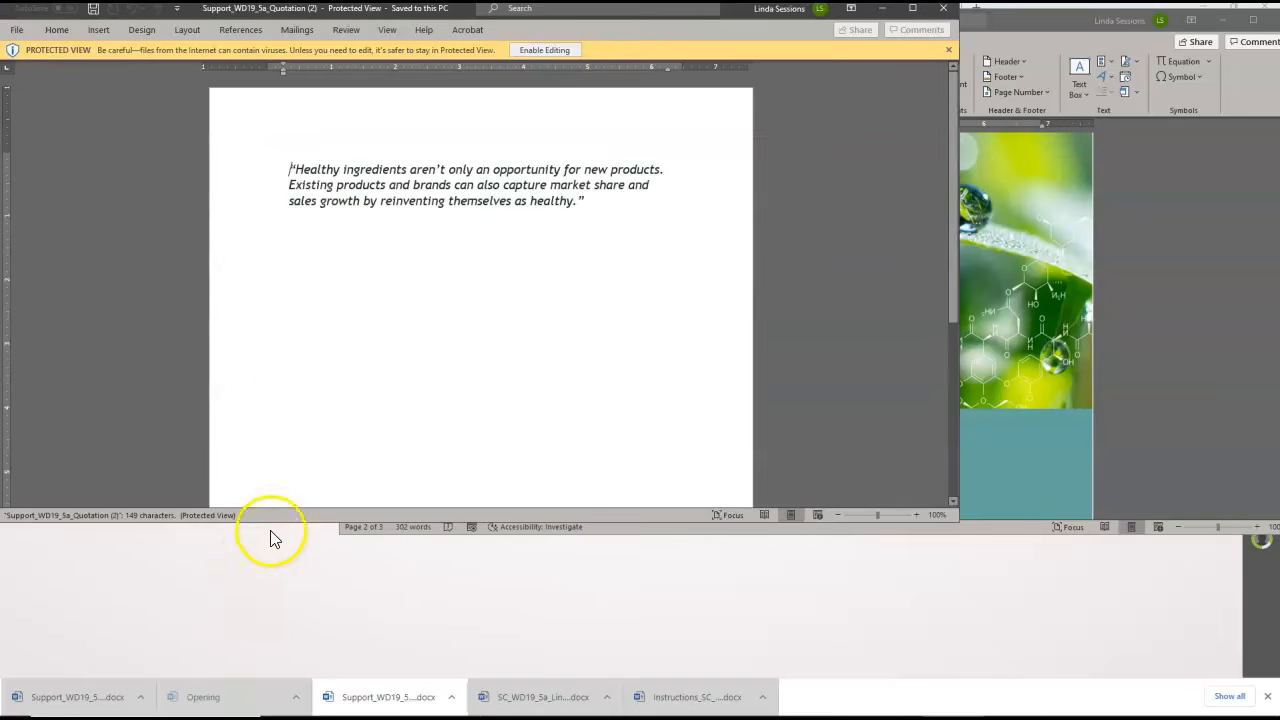
left_click_drag(217, 172, 214, 209)
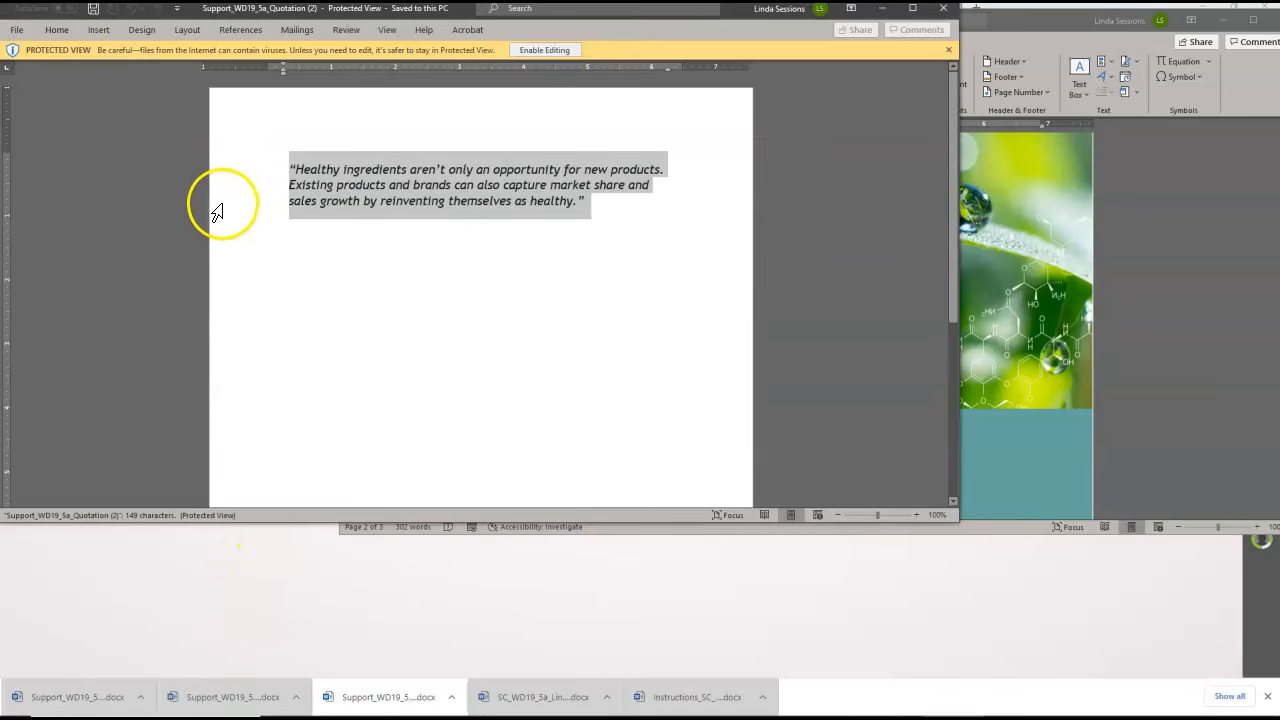
right_click(320, 175)
left_click(350, 193)
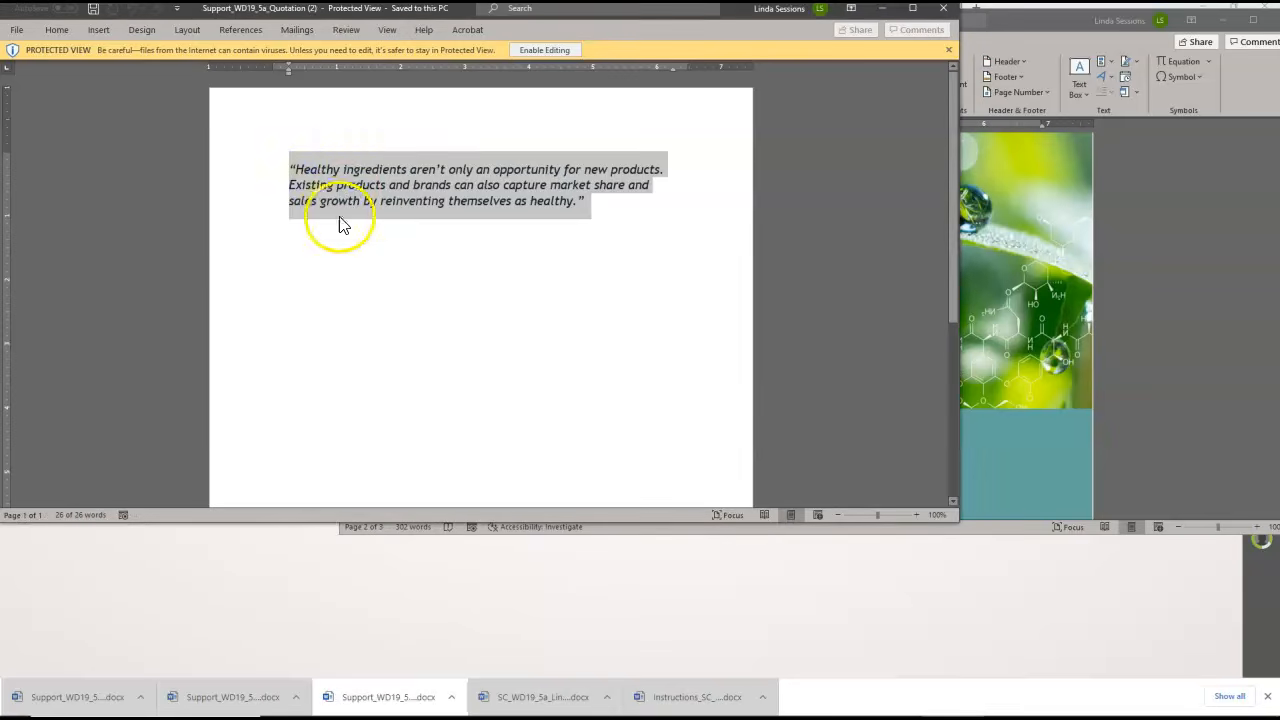
Replace the [insert quotation here] placeholder in the report with the copied healthy ingredients quotation, keeping its source formatting
left_click(1143, 328)
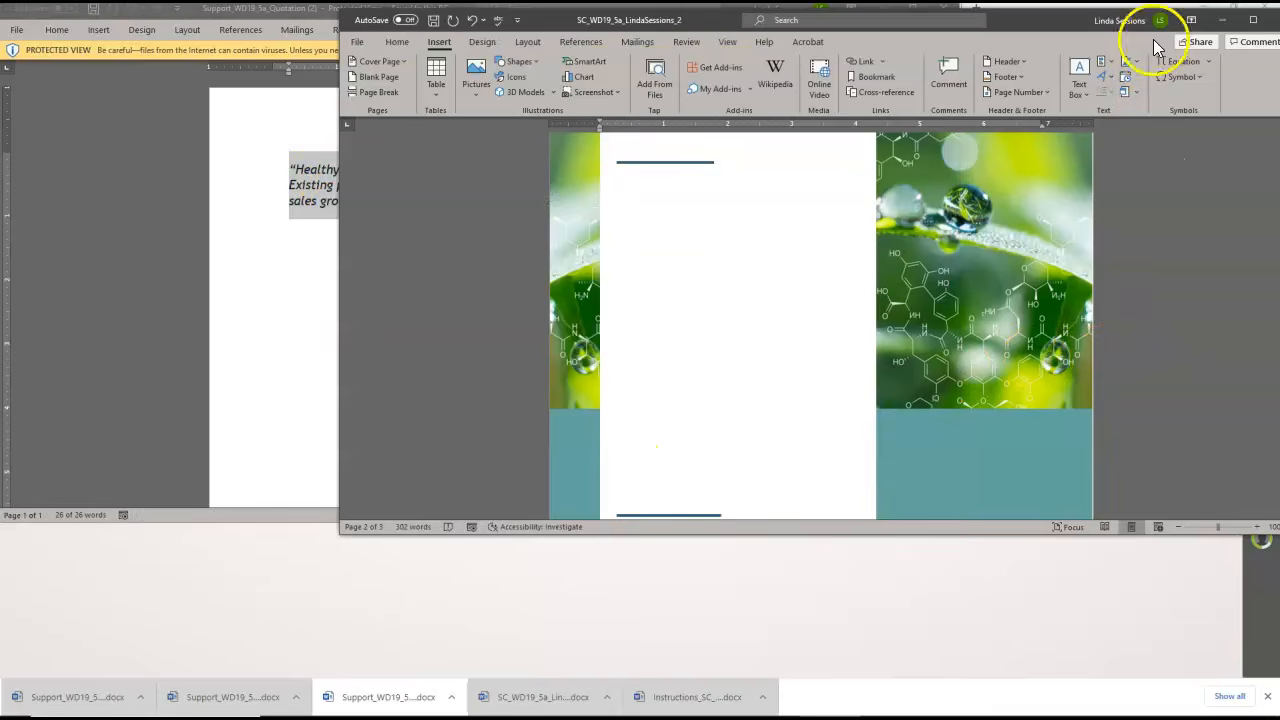
left_click(1253, 20)
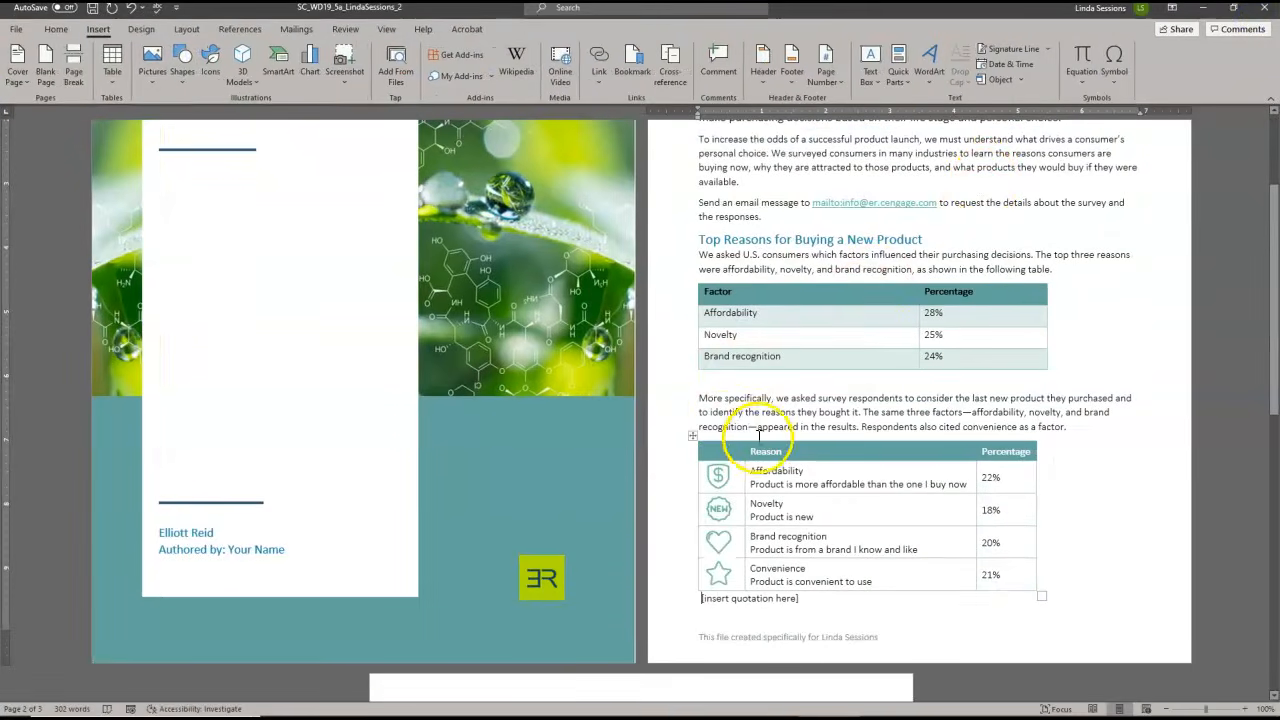
left_click(653, 606)
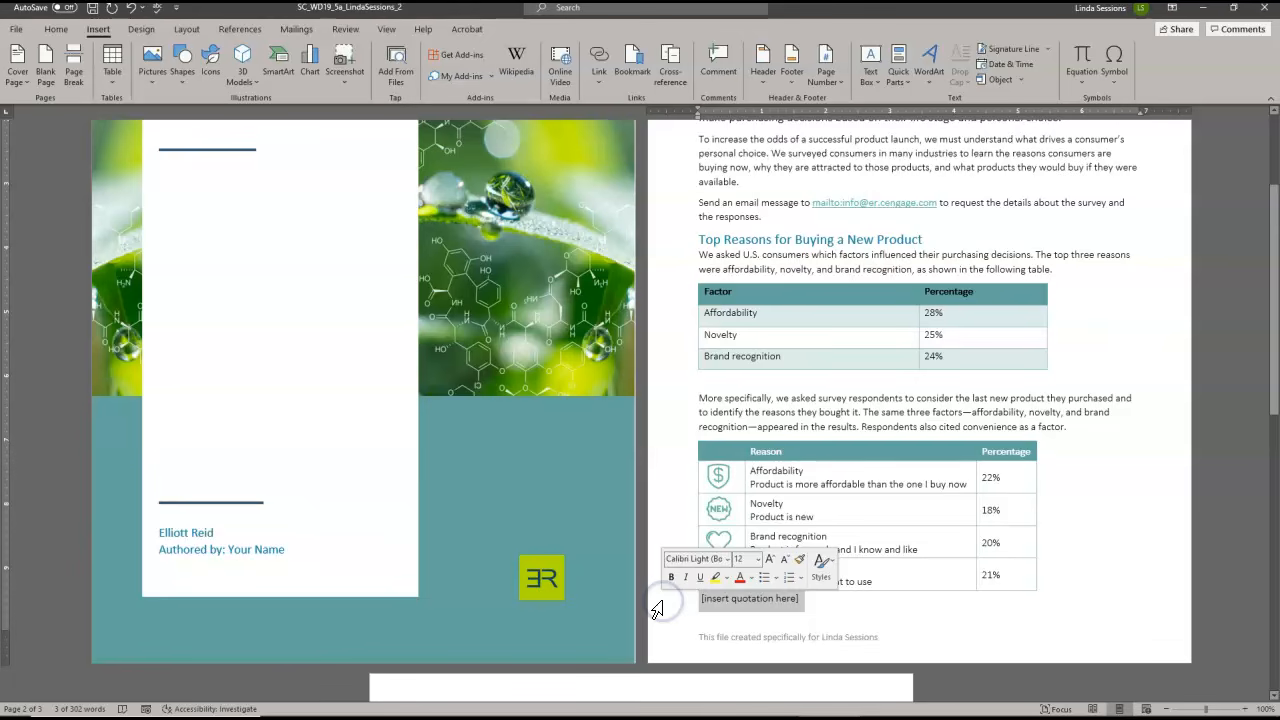
right_click(706, 598)
left_click(762, 447)
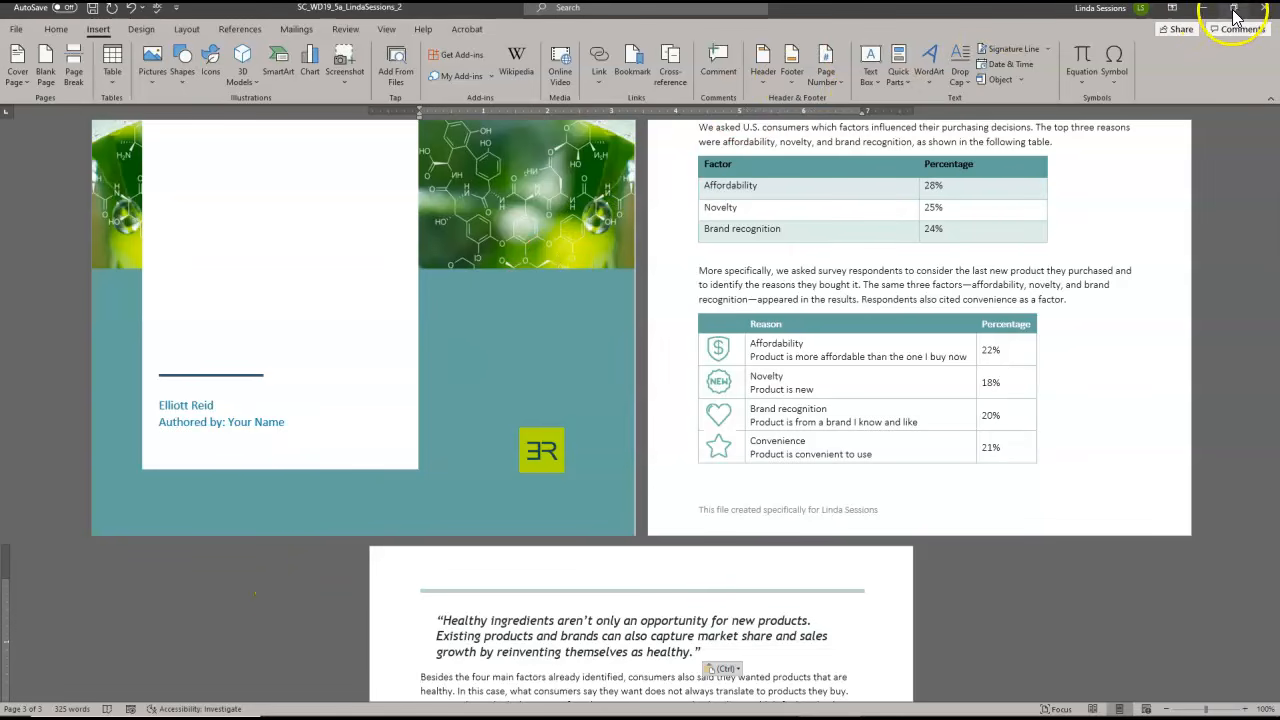
Open the downloaded Support_WD19_5a_List document from the browser and enable it for editing
double_click(1062, 10)
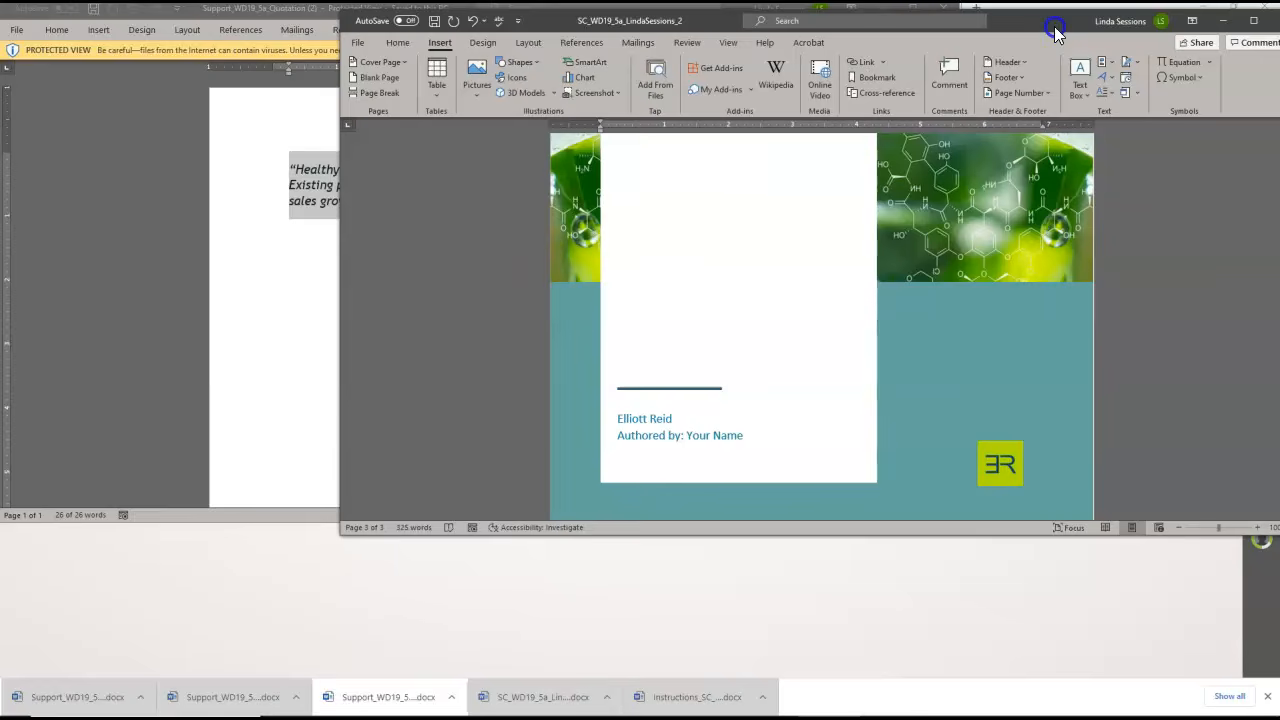
left_click(290, 563)
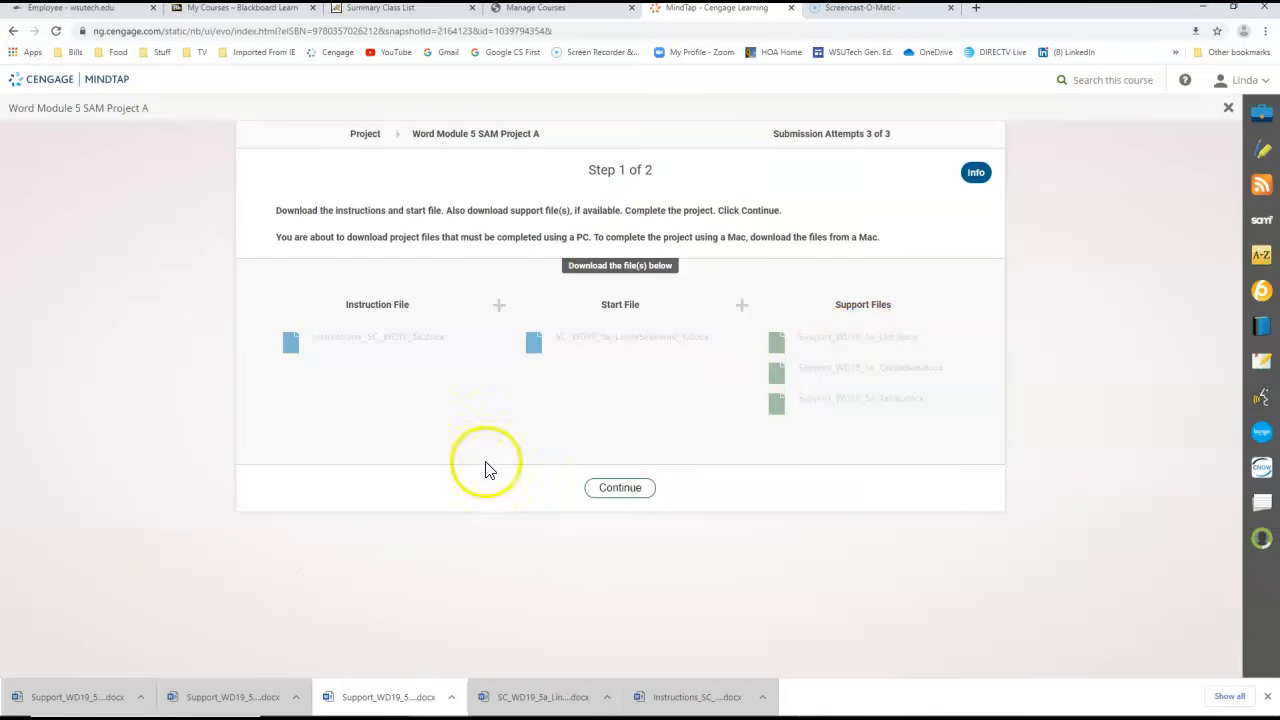
left_click(405, 700)
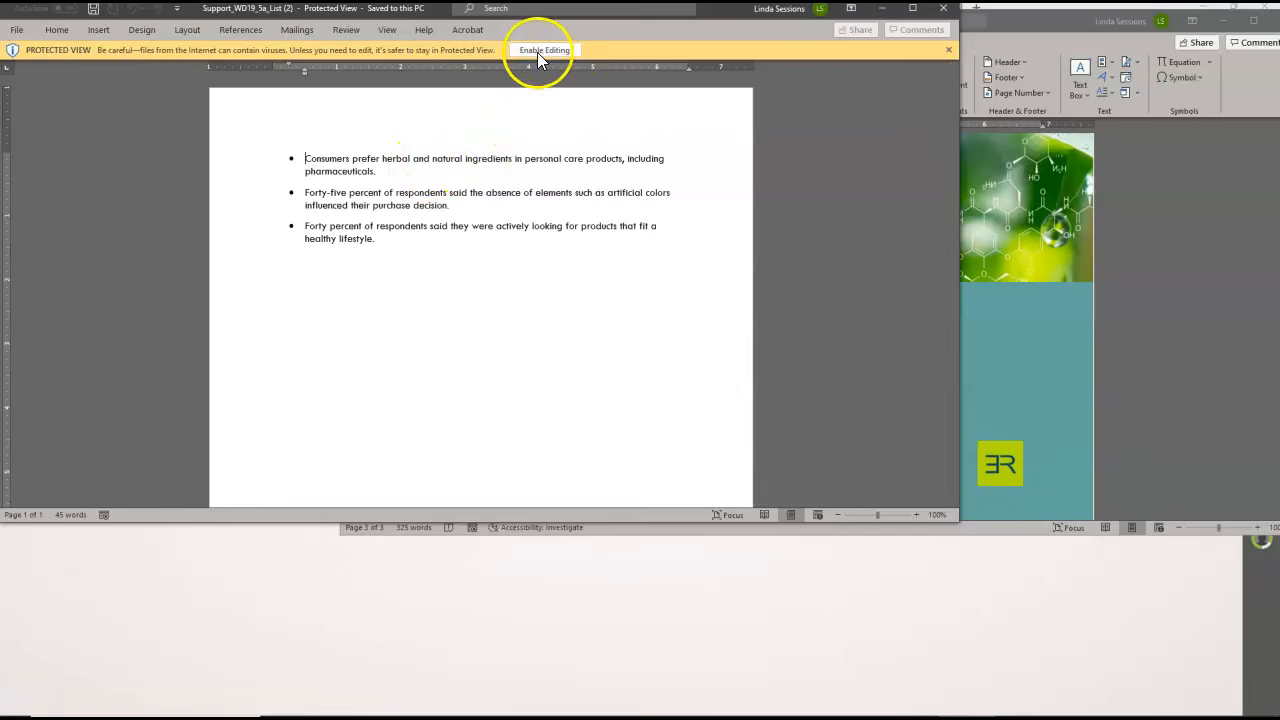
left_click(545, 52)
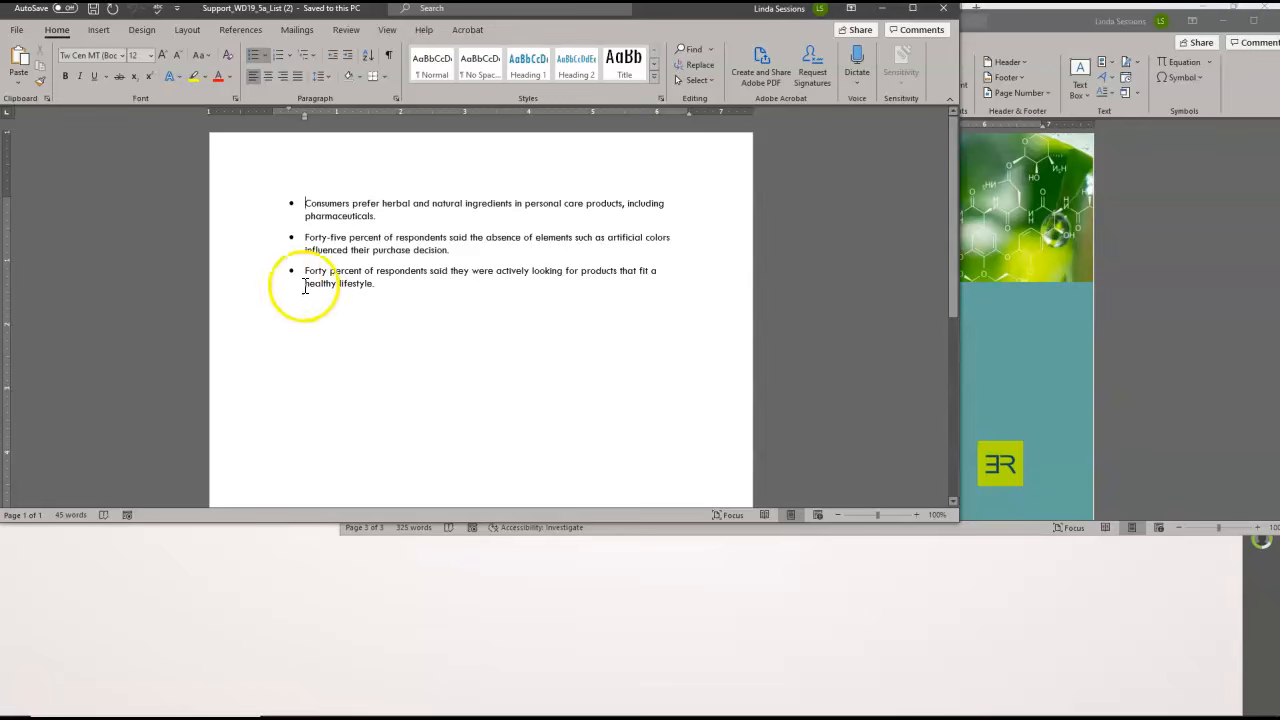
Save the whole bulleted list as a Quick Part named Survey in the General category, redefining the existing entry, and close the list document
double_click(245, 232)
left_click_drag(245, 232, 246, 285)
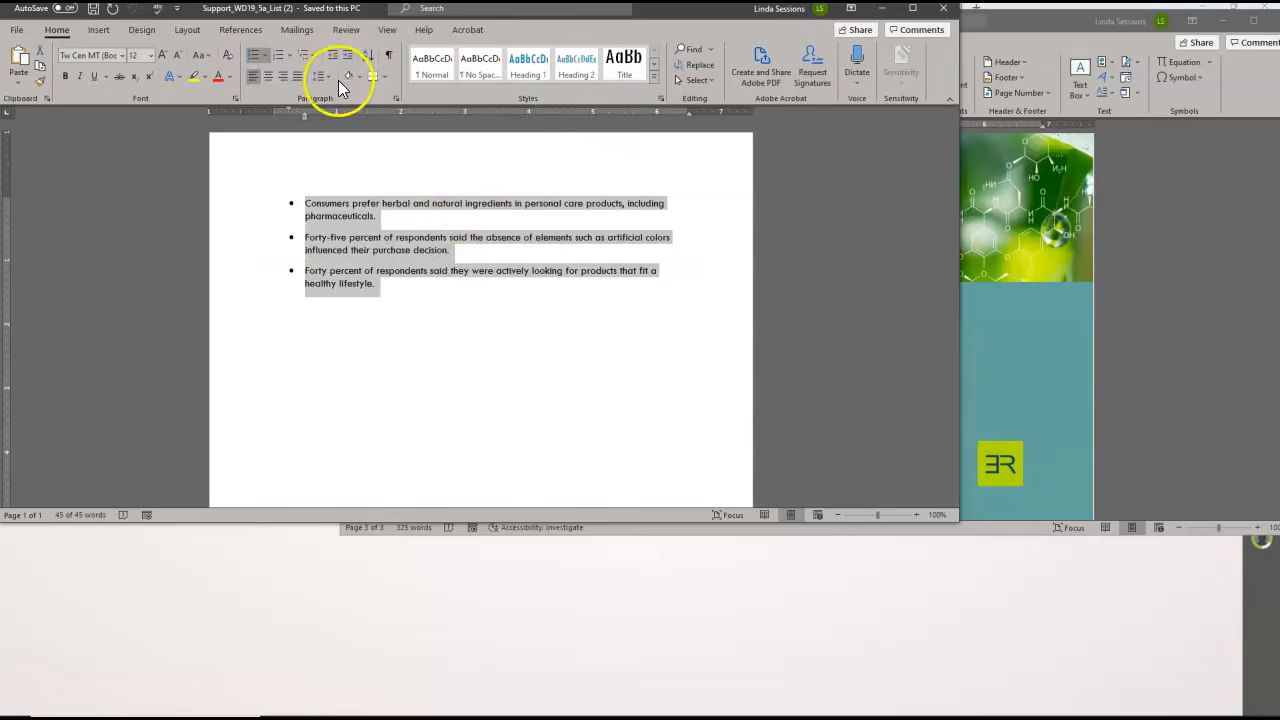
left_click(96, 31)
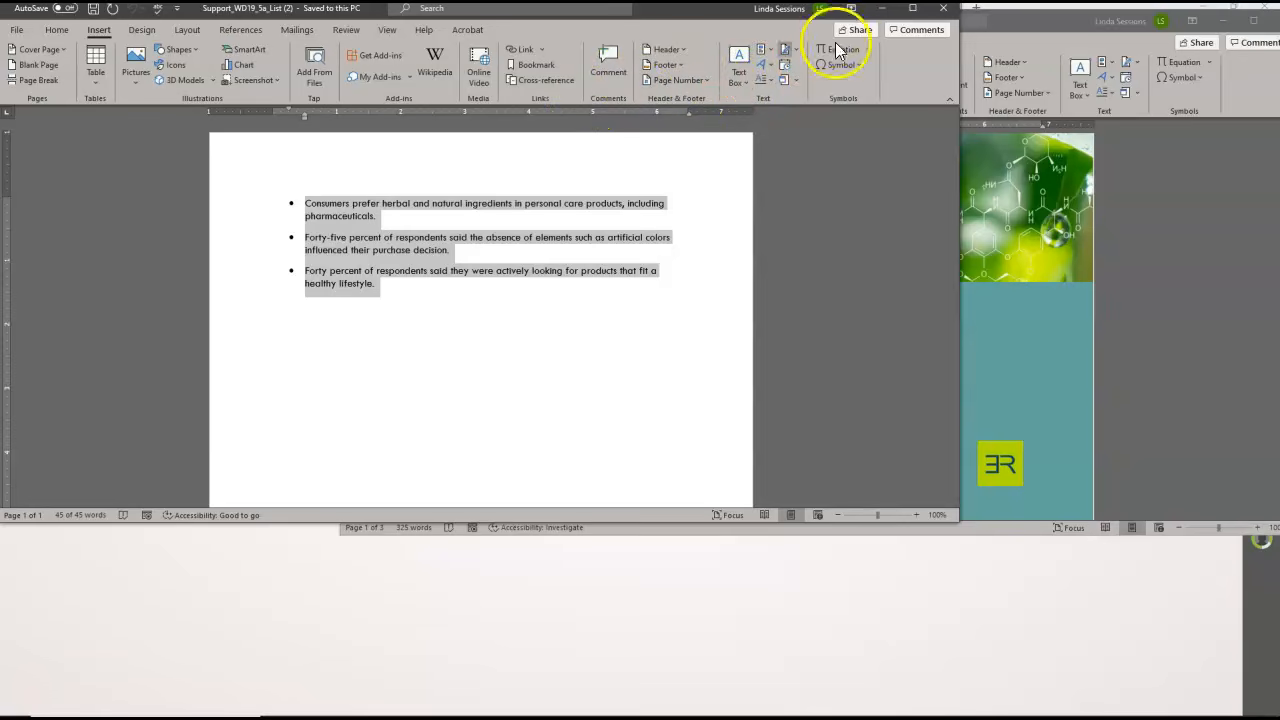
left_click(912, 8)
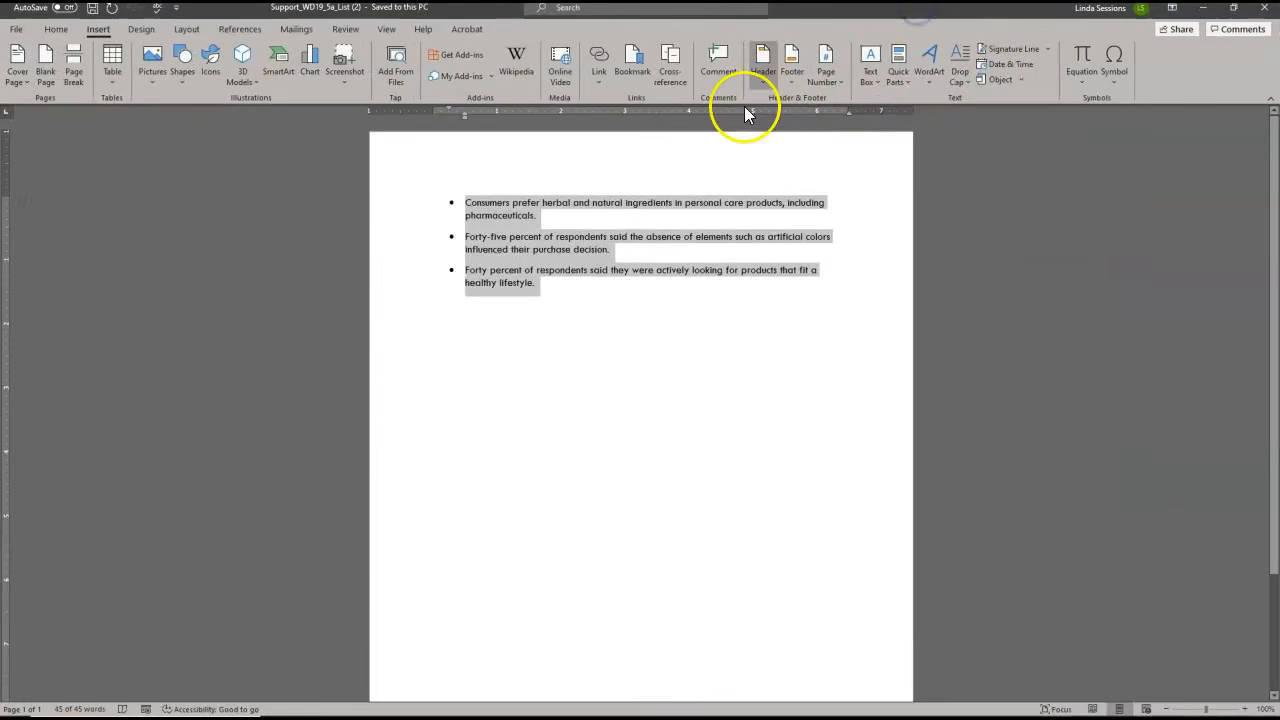
left_click(907, 80)
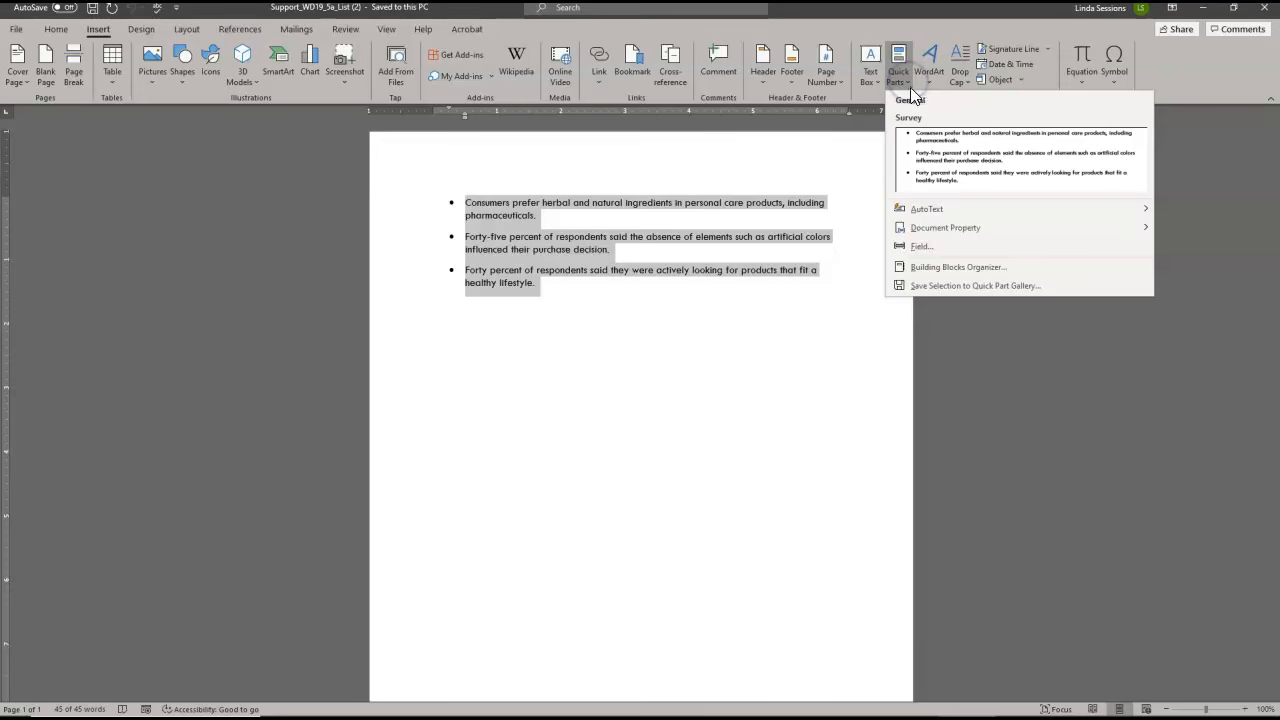
left_click(918, 287)
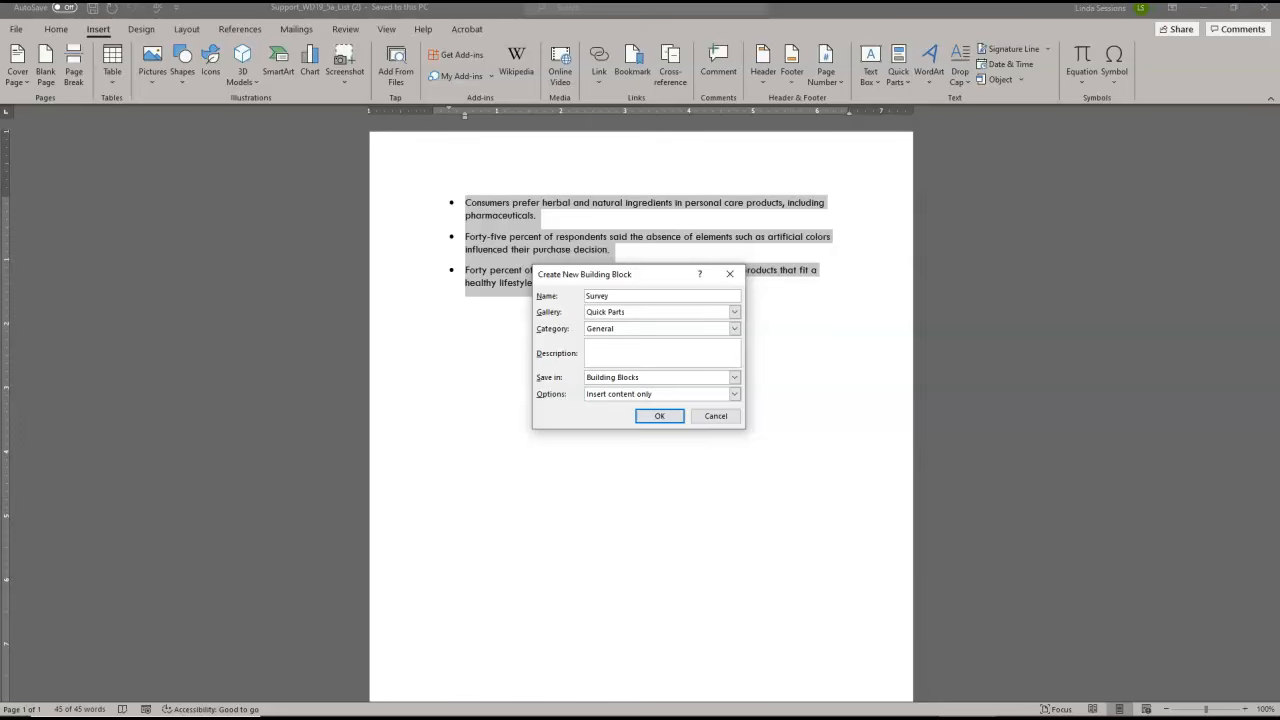
left_click(659, 418)
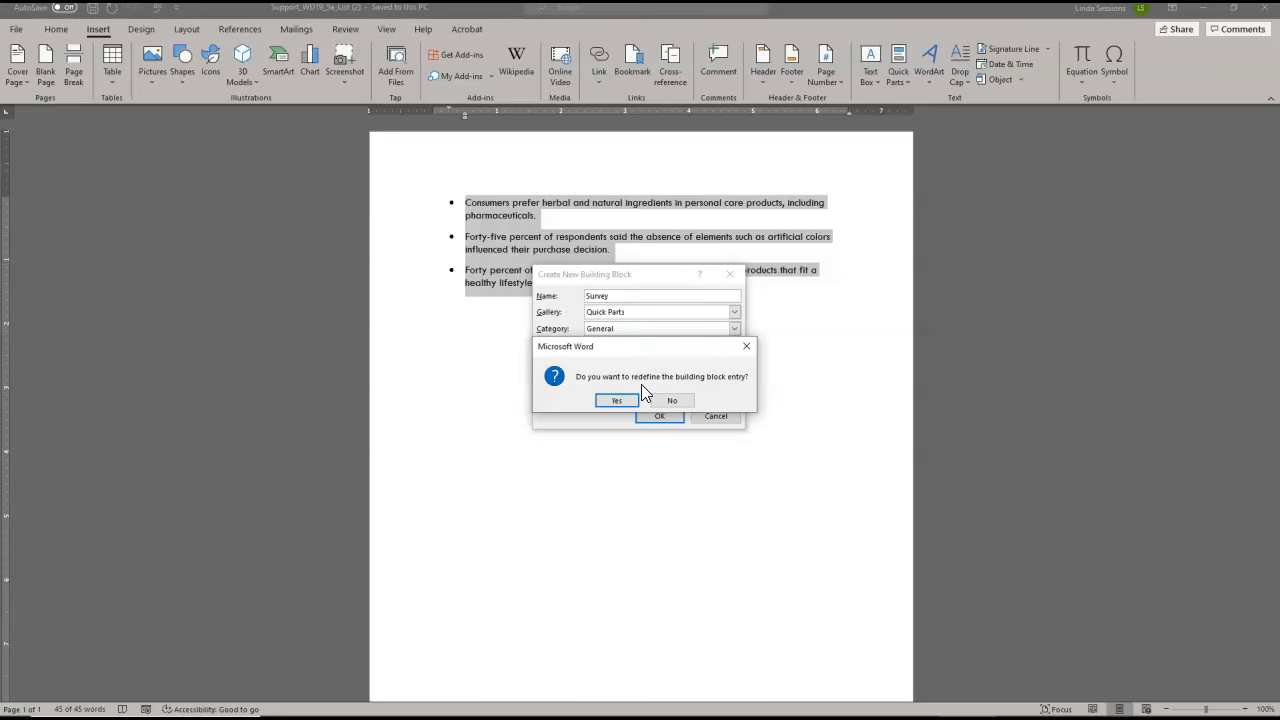
left_click(618, 402)
left_click(618, 402)
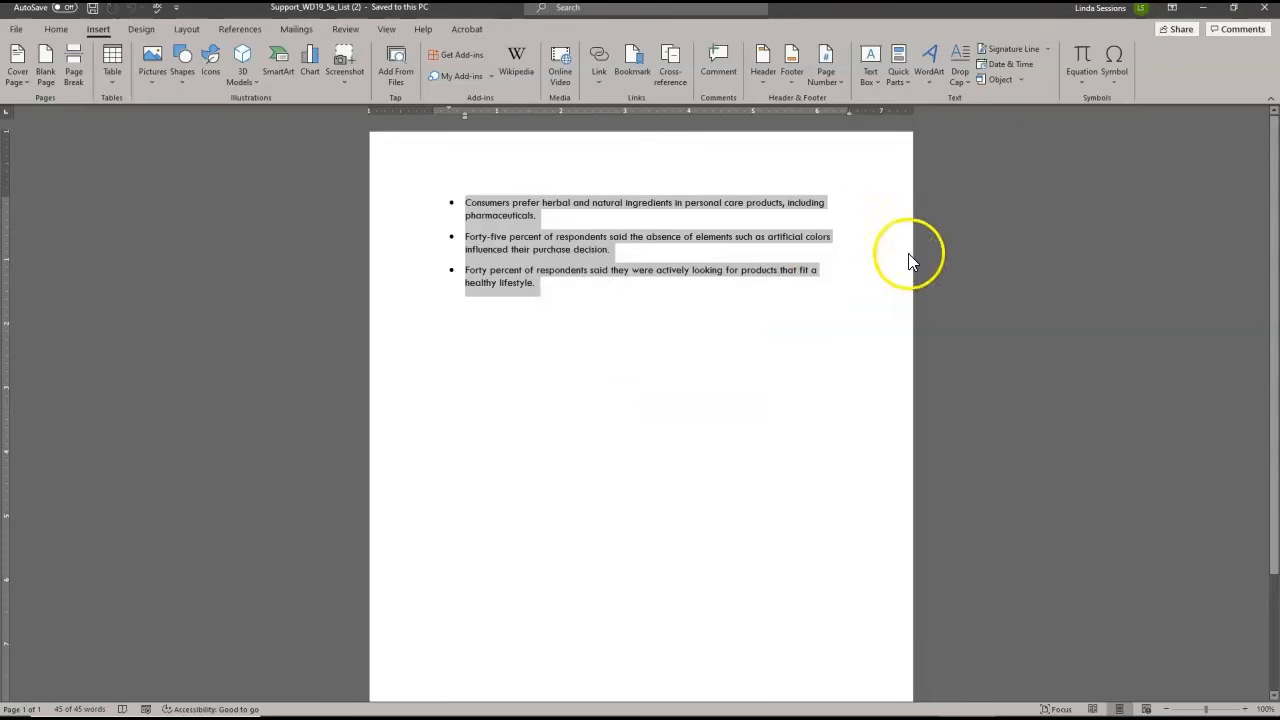
left_click(1265, 12)
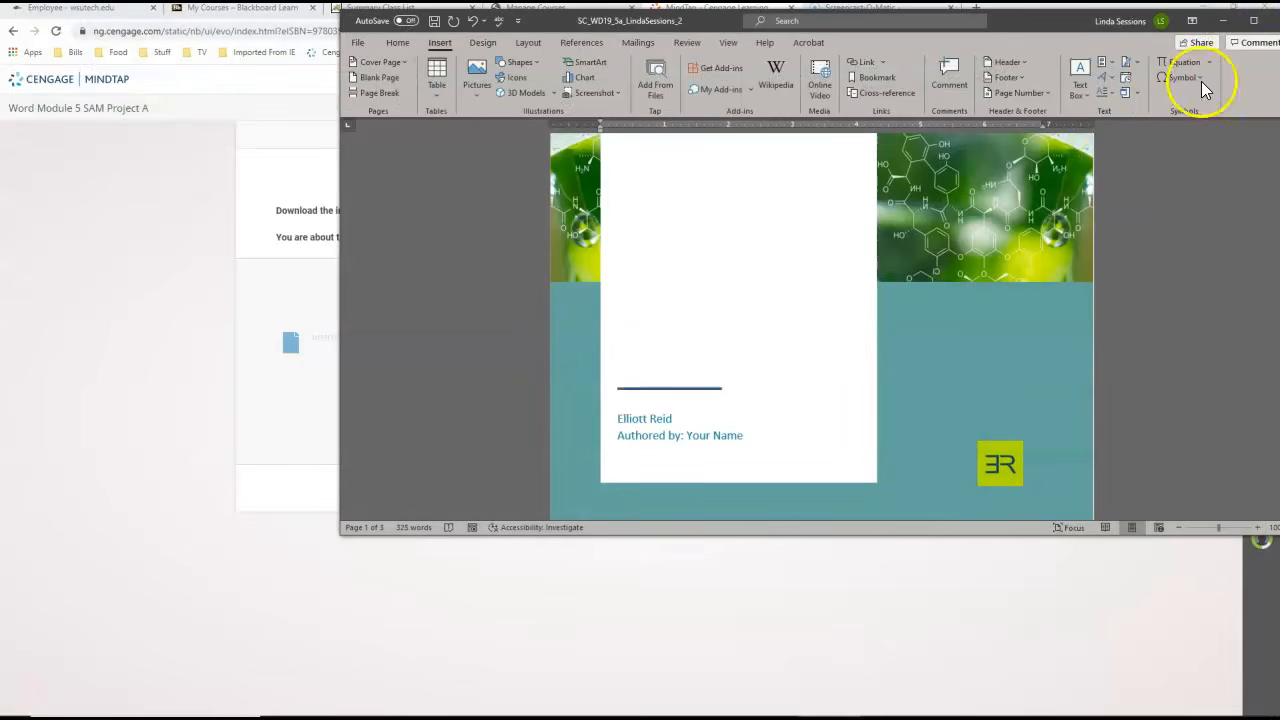
Insert the Survey Quick Part on the blank line below "Consider the following findings:" in the report
left_click(1253, 20)
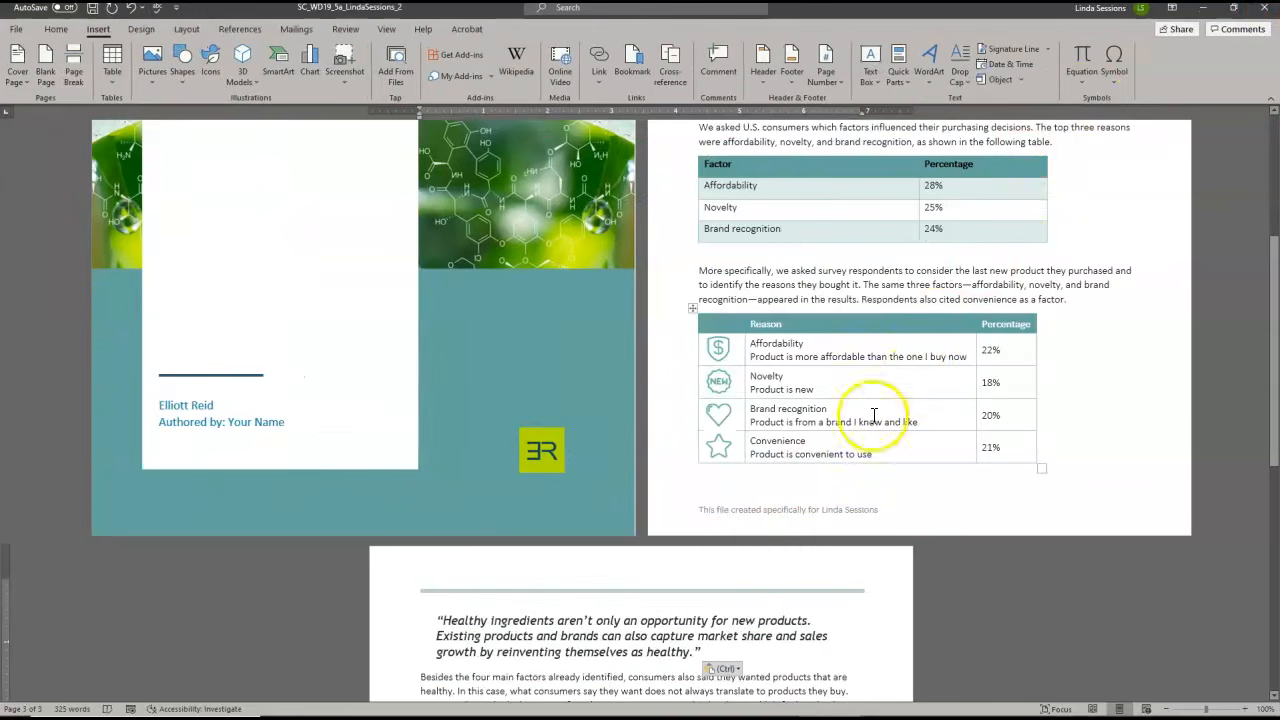
left_click_drag(1275, 288, 1274, 405)
left_click(432, 488)
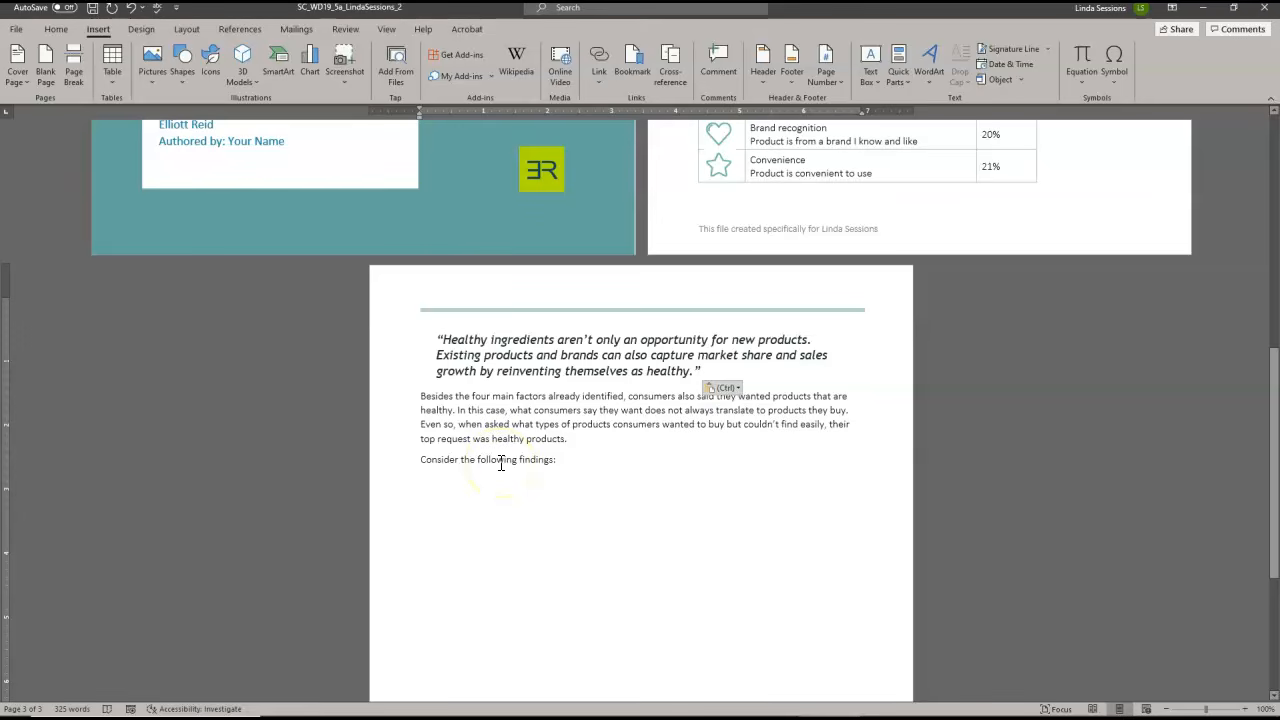
left_click(906, 80)
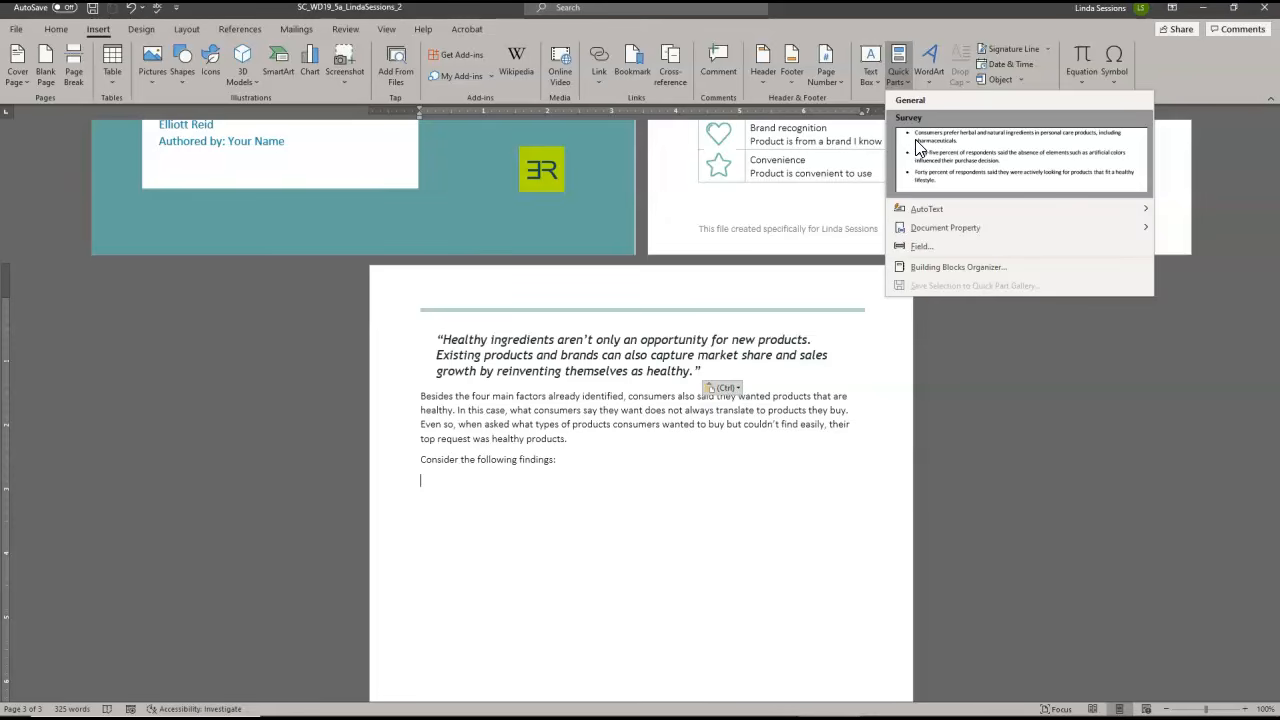
left_click(918, 147)
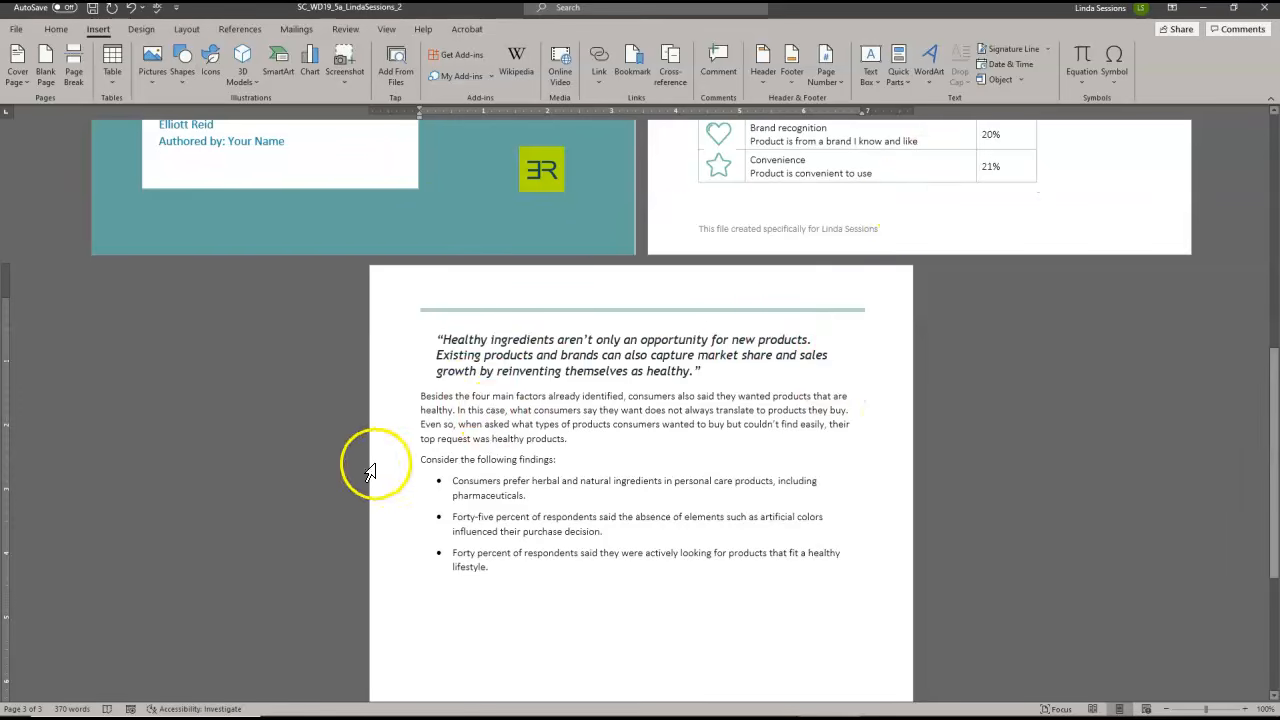
Start defining a new symbol bullet for the three findings inserted on the report's last page
left_click_drag(398, 483, 409, 573)
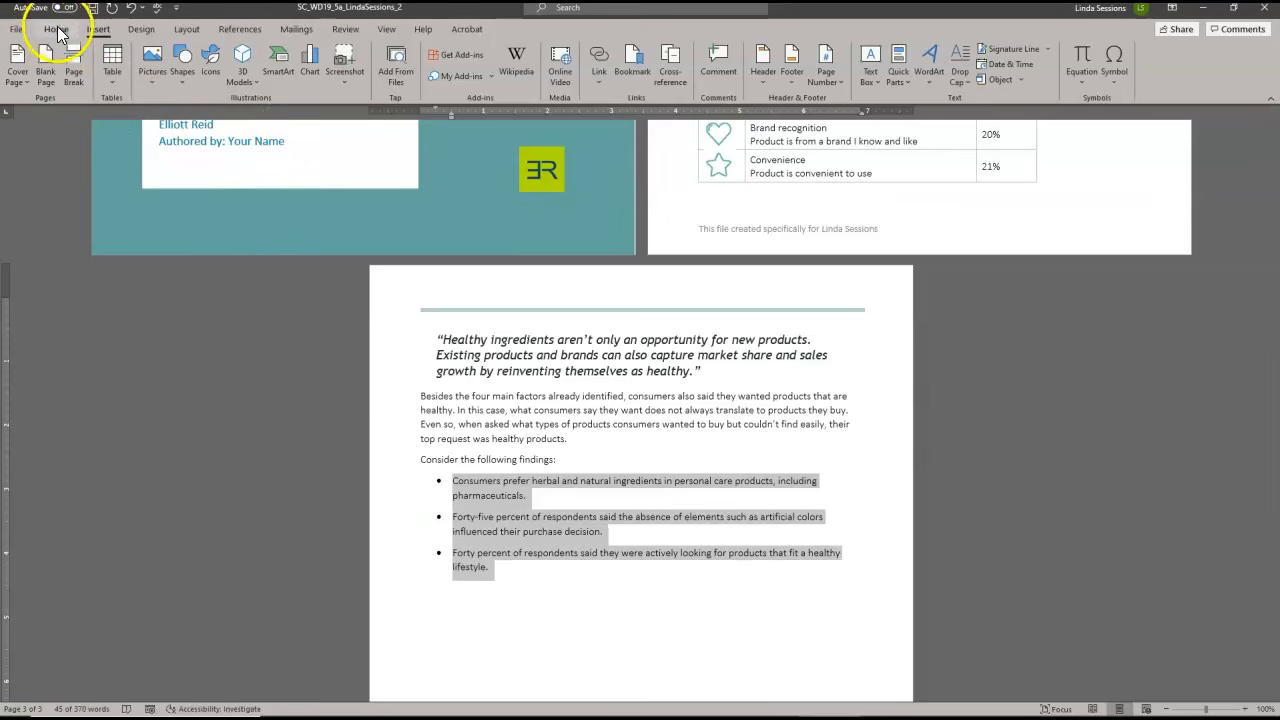
left_click(57, 30)
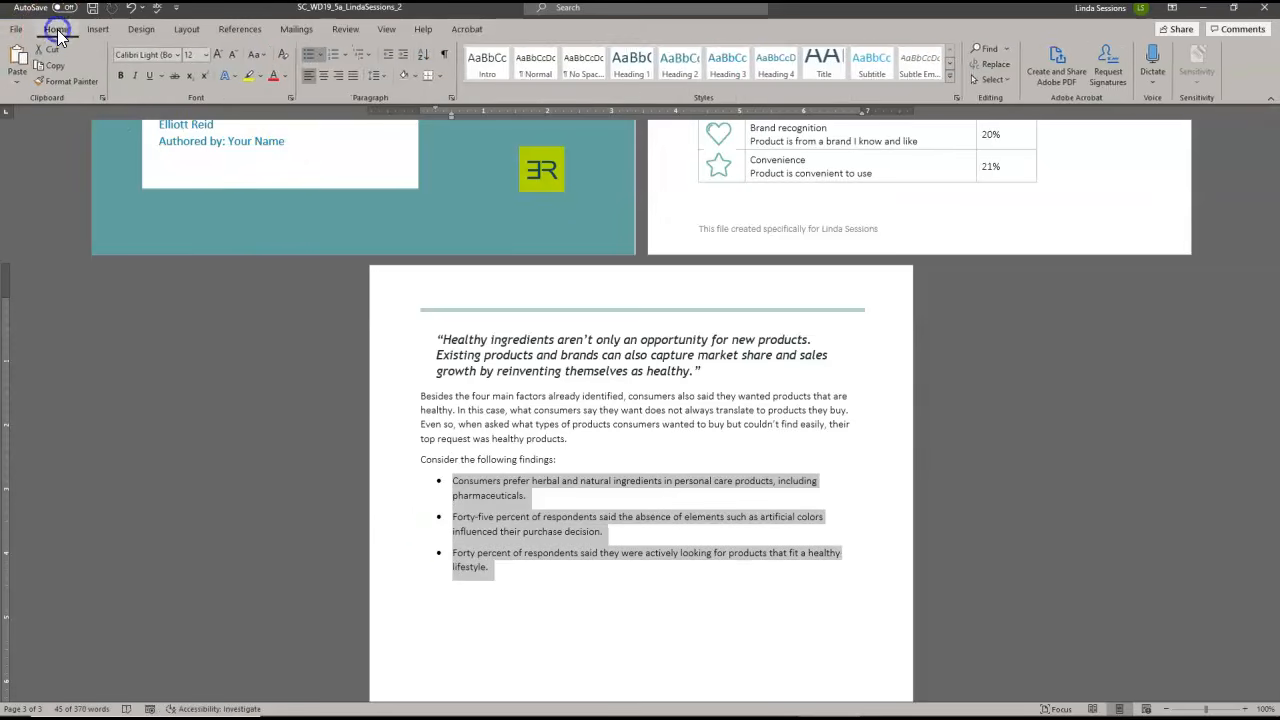
left_click(320, 53)
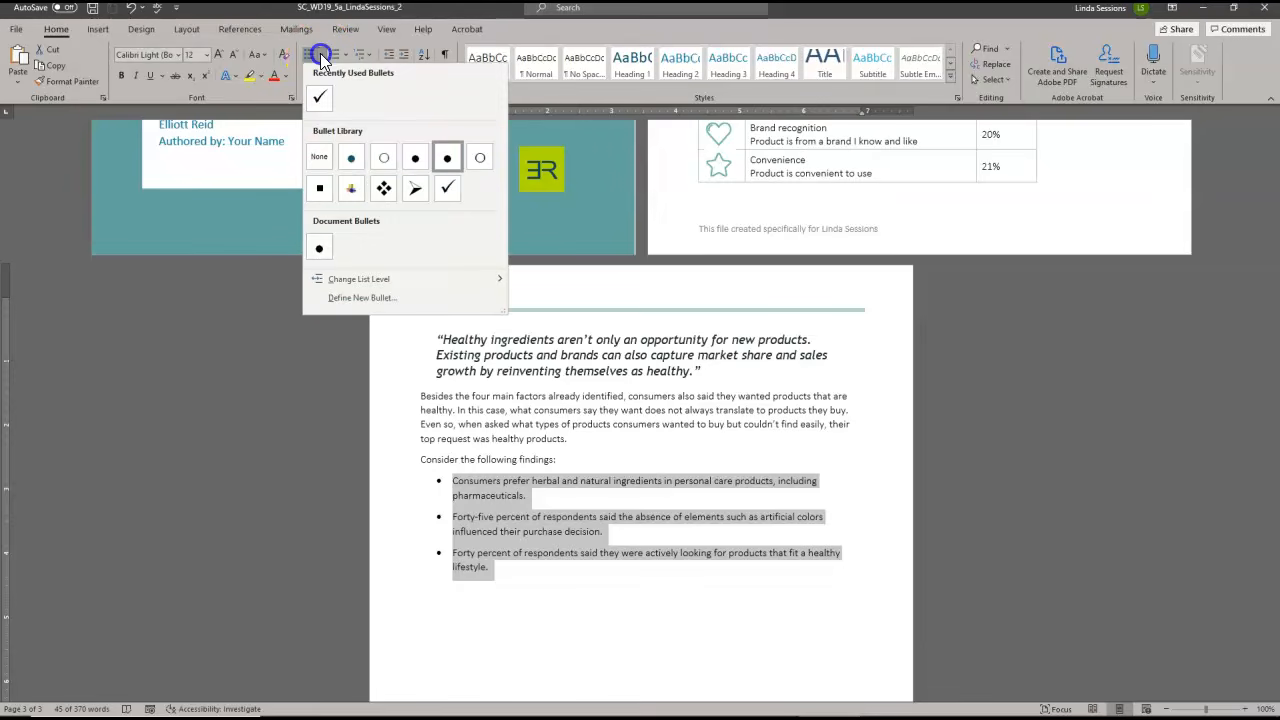
left_click(333, 299)
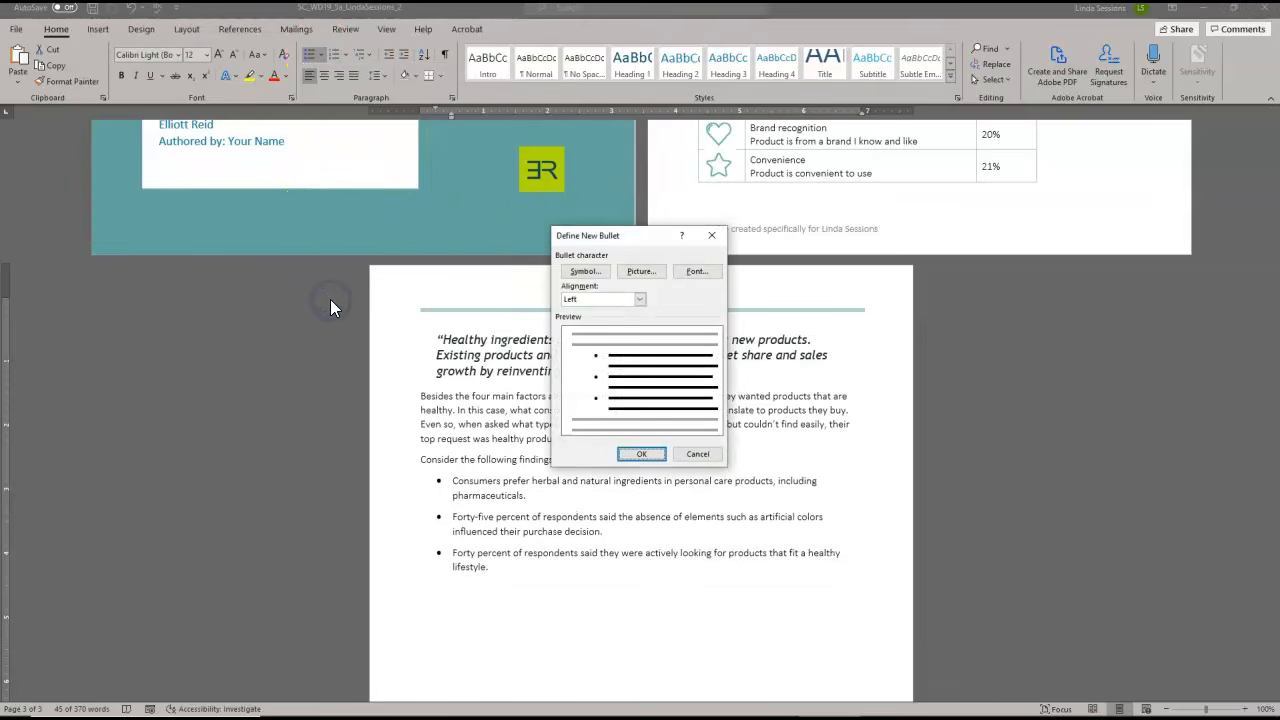
left_click(586, 272)
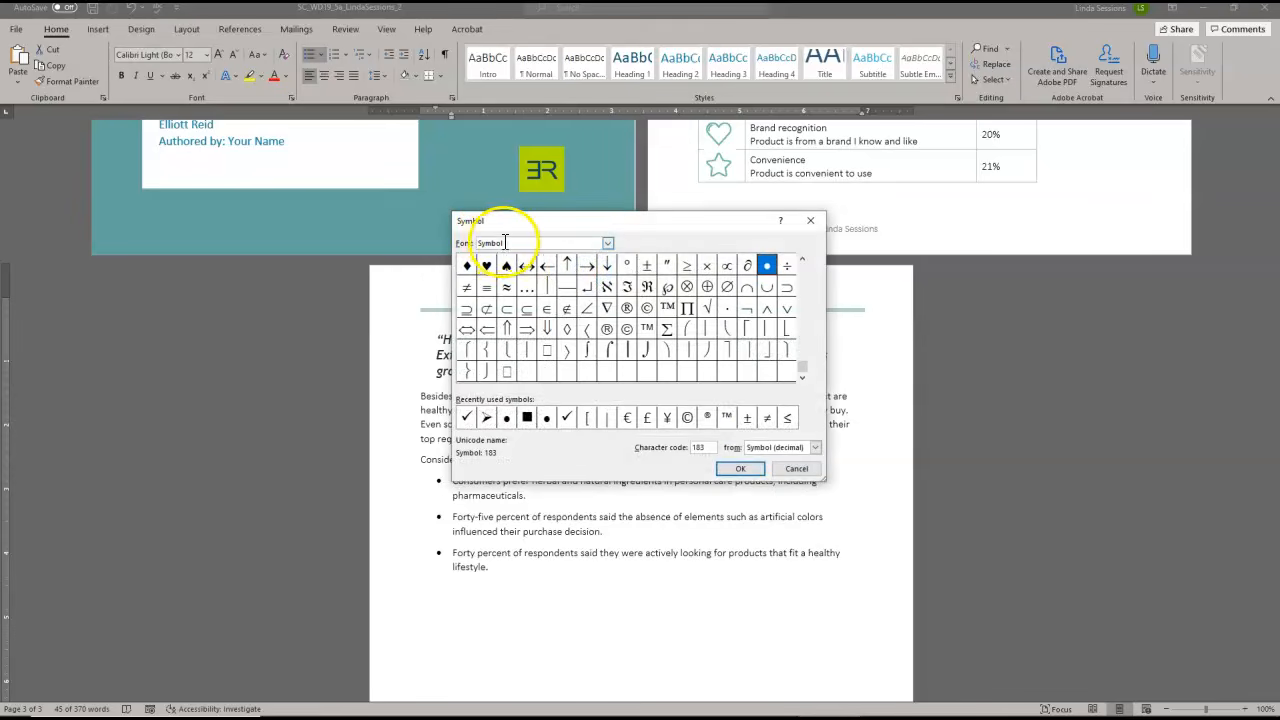
Set the font for the bullet symbol to Wingdings
left_click(607, 243)
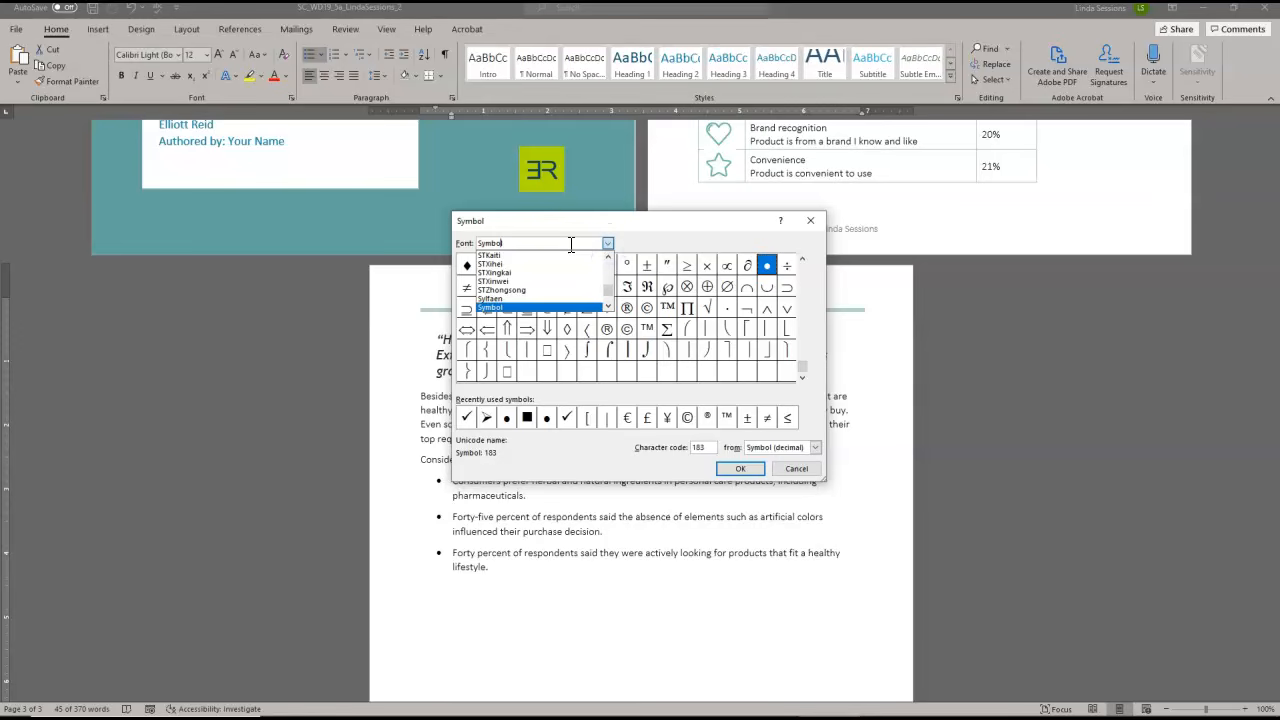
type("w")
key("BackSpace")
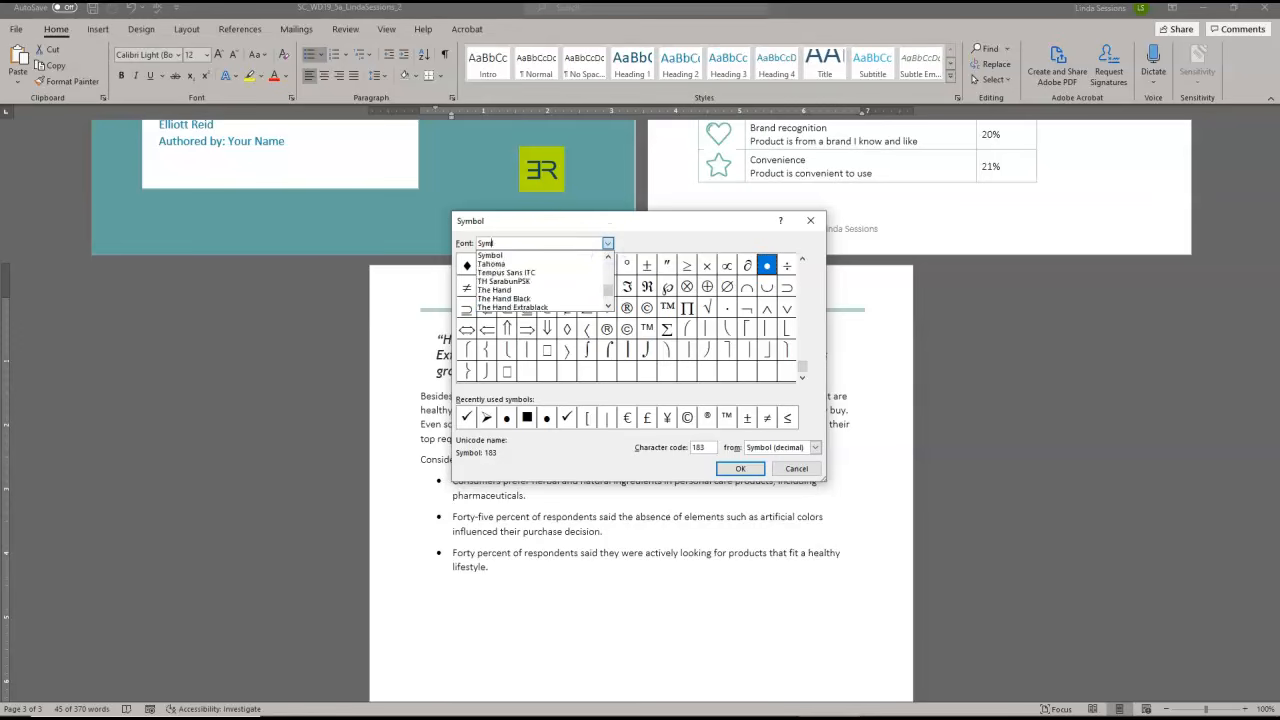
key("BackSpace")
key("BackSpace")
key("BackSpace")
type("l")
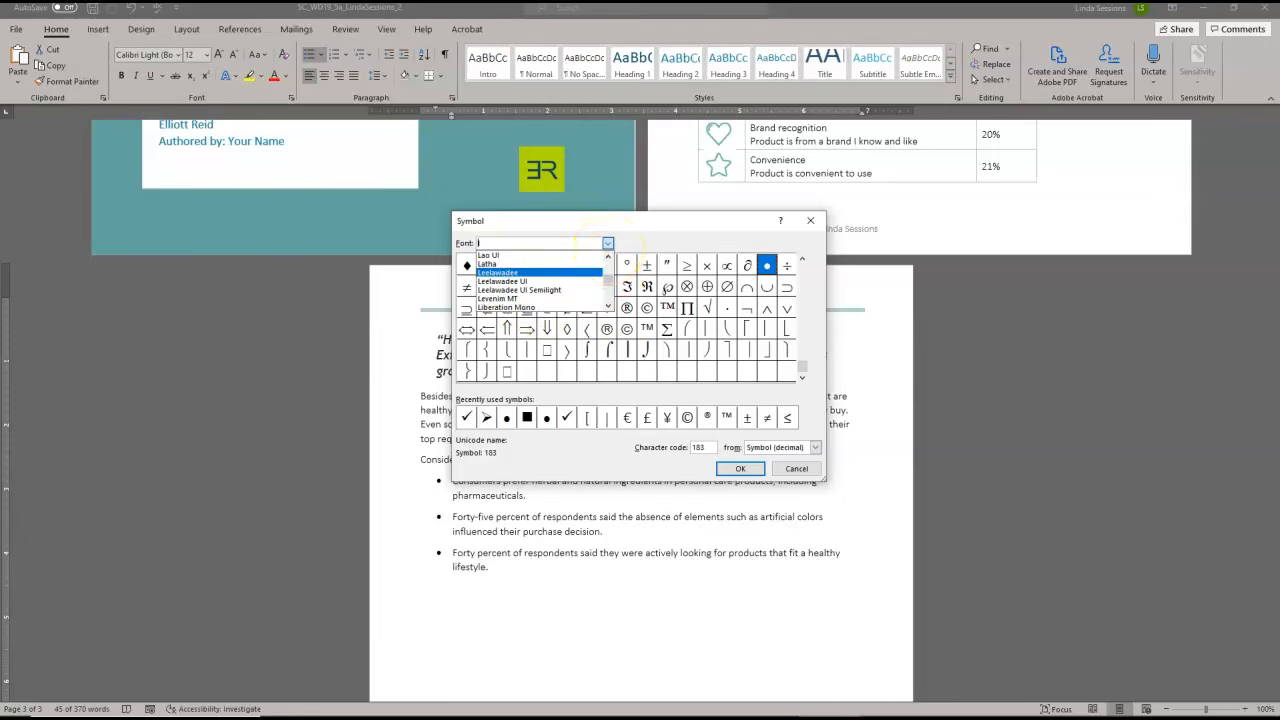
type("w")
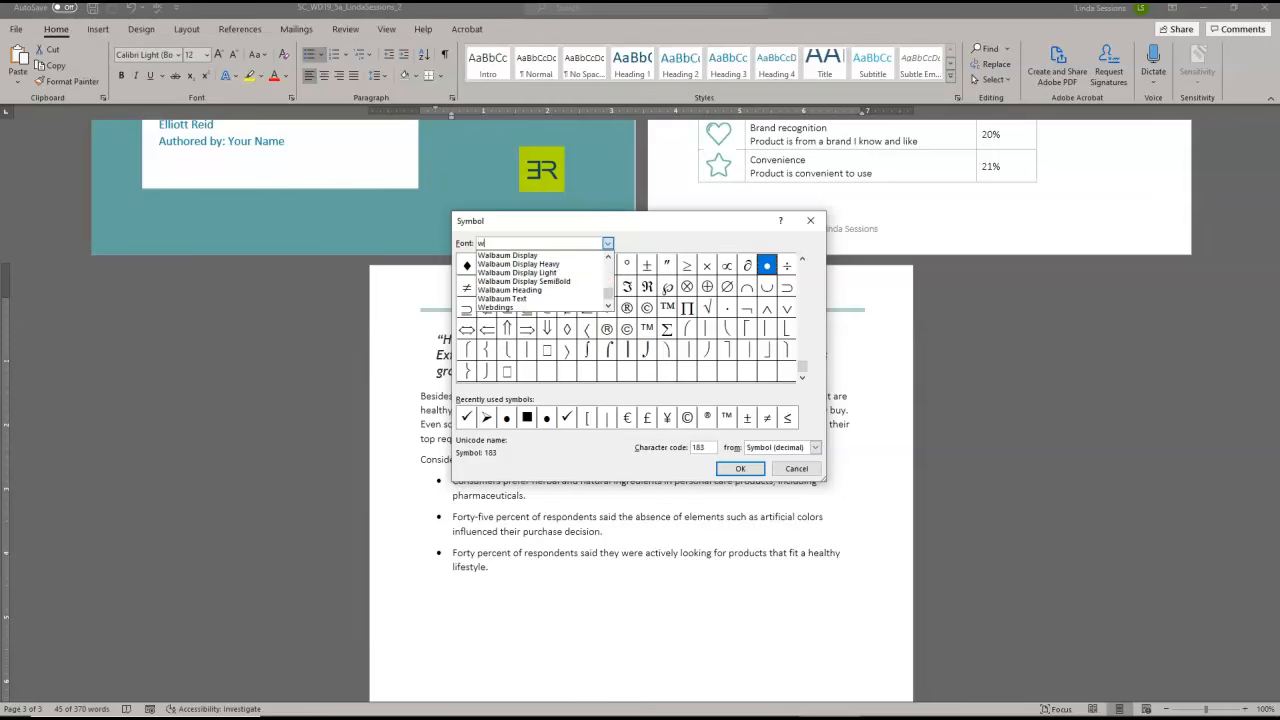
left_click(609, 307)
left_click(503, 289)
Apply the check mark with character code 252 as the bullet for the findings list and save the report
double_click(700, 447)
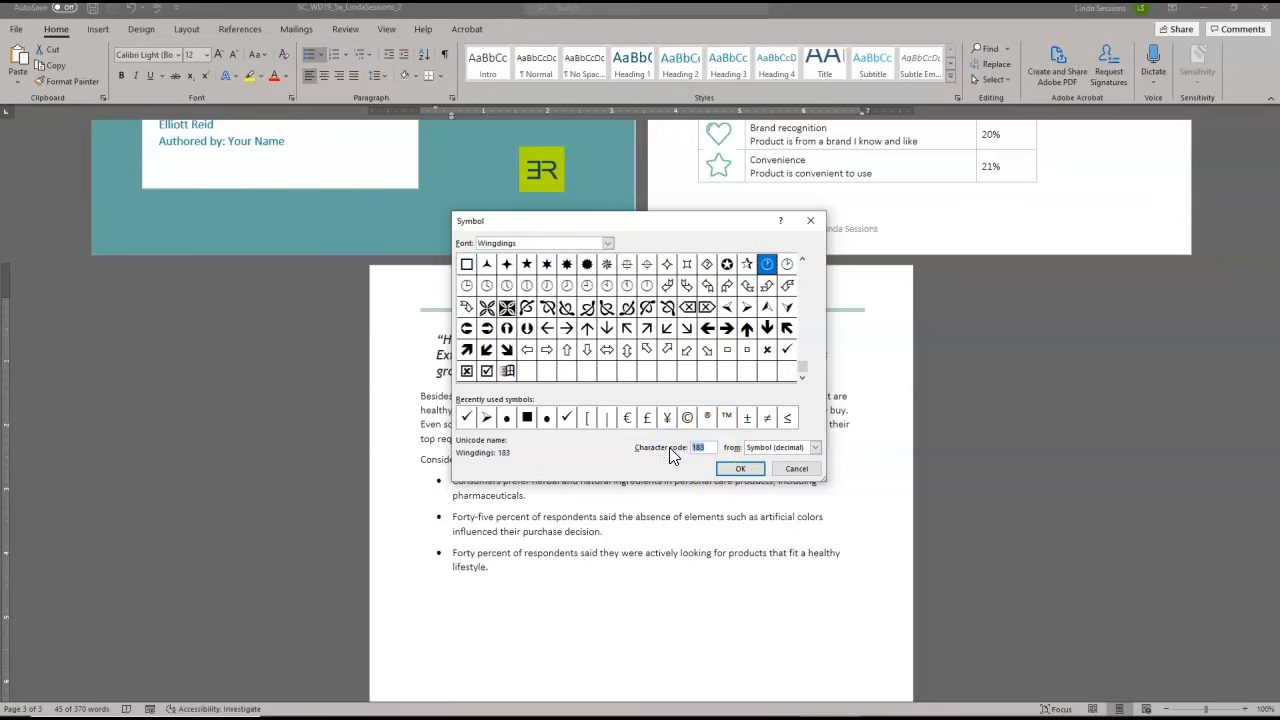
type("252")
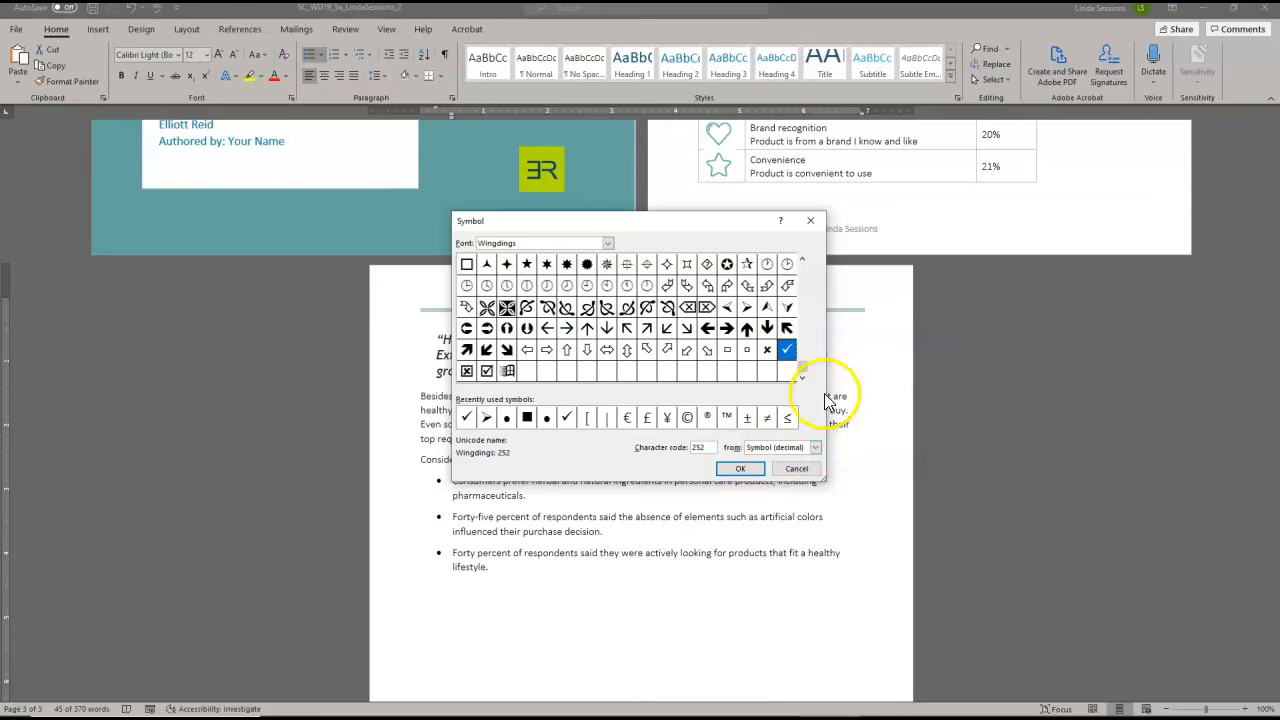
left_click(786, 350)
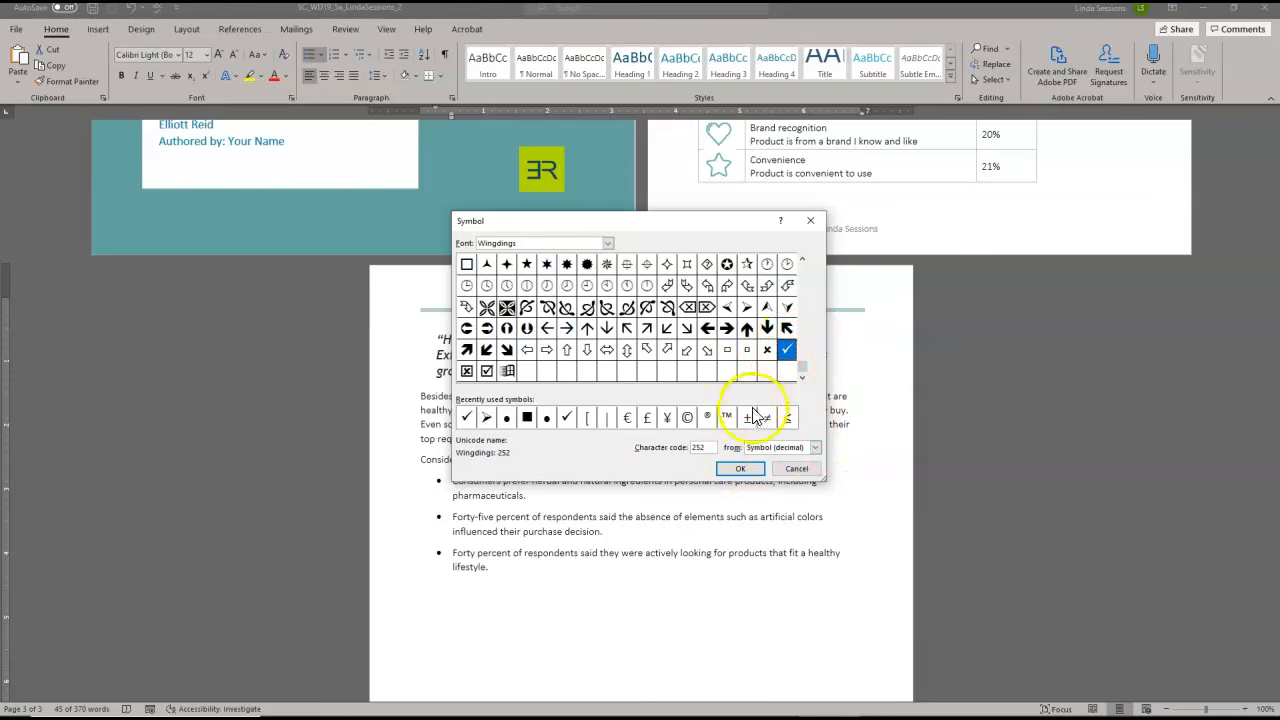
left_click(731, 469)
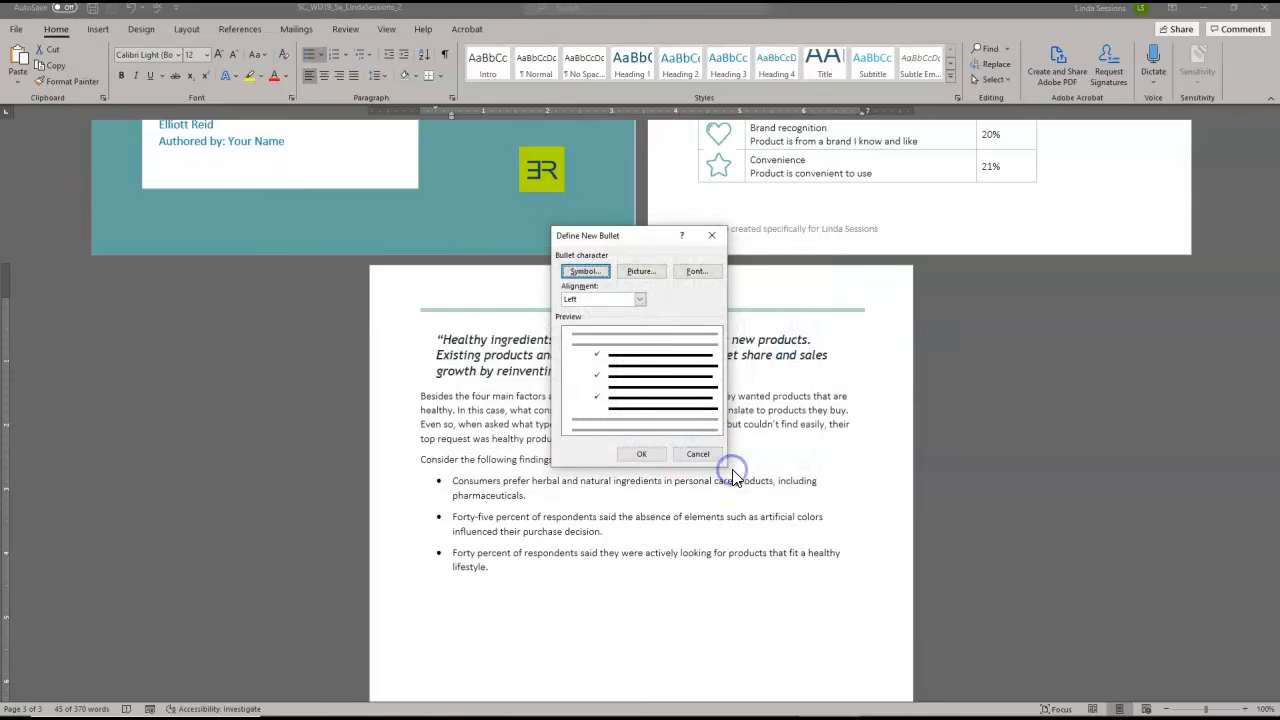
left_click(632, 455)
left_click(562, 636)
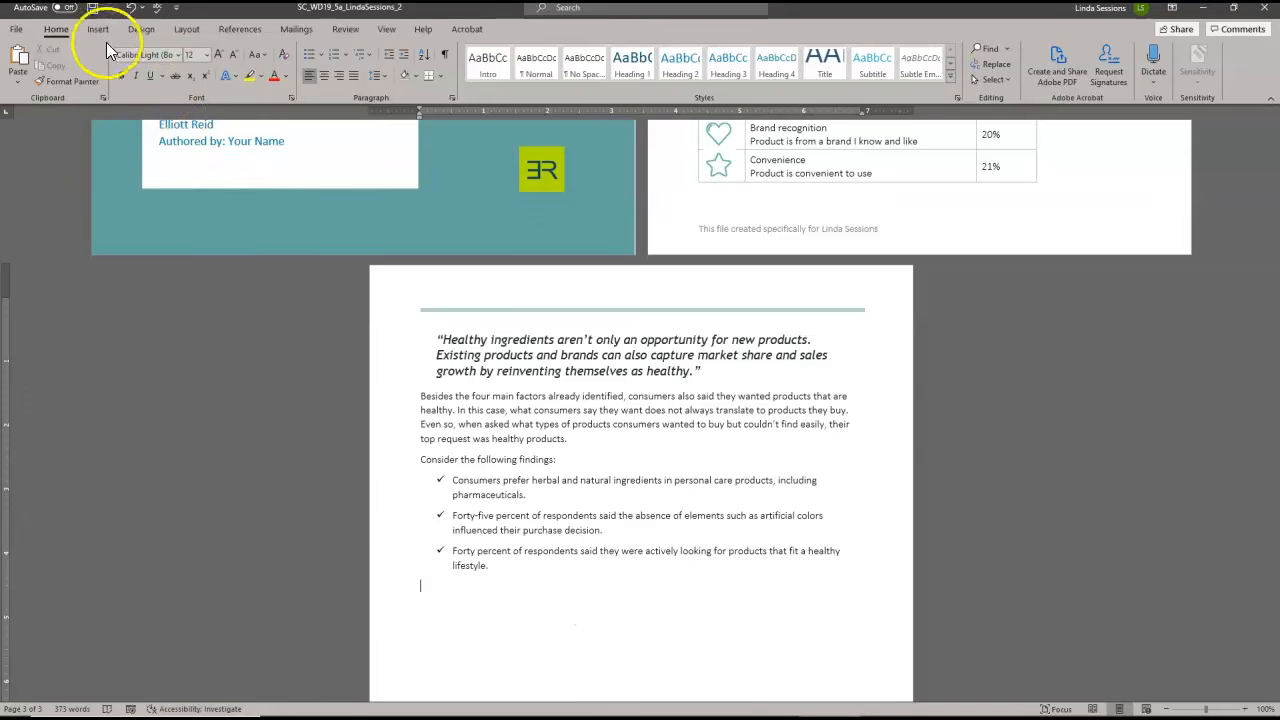
left_click(93, 9)
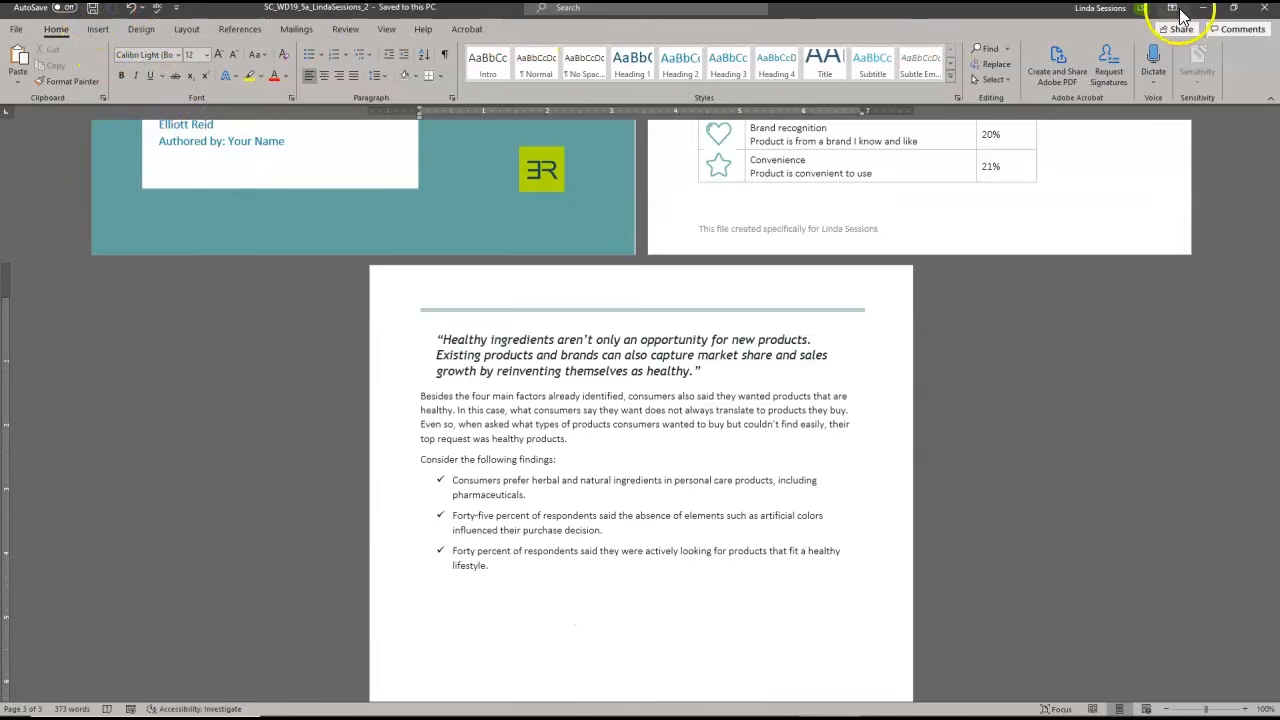
Close the finished report and continue to the upload page of Word Module 5 SAM Project A in the browser
left_click(1263, 8)
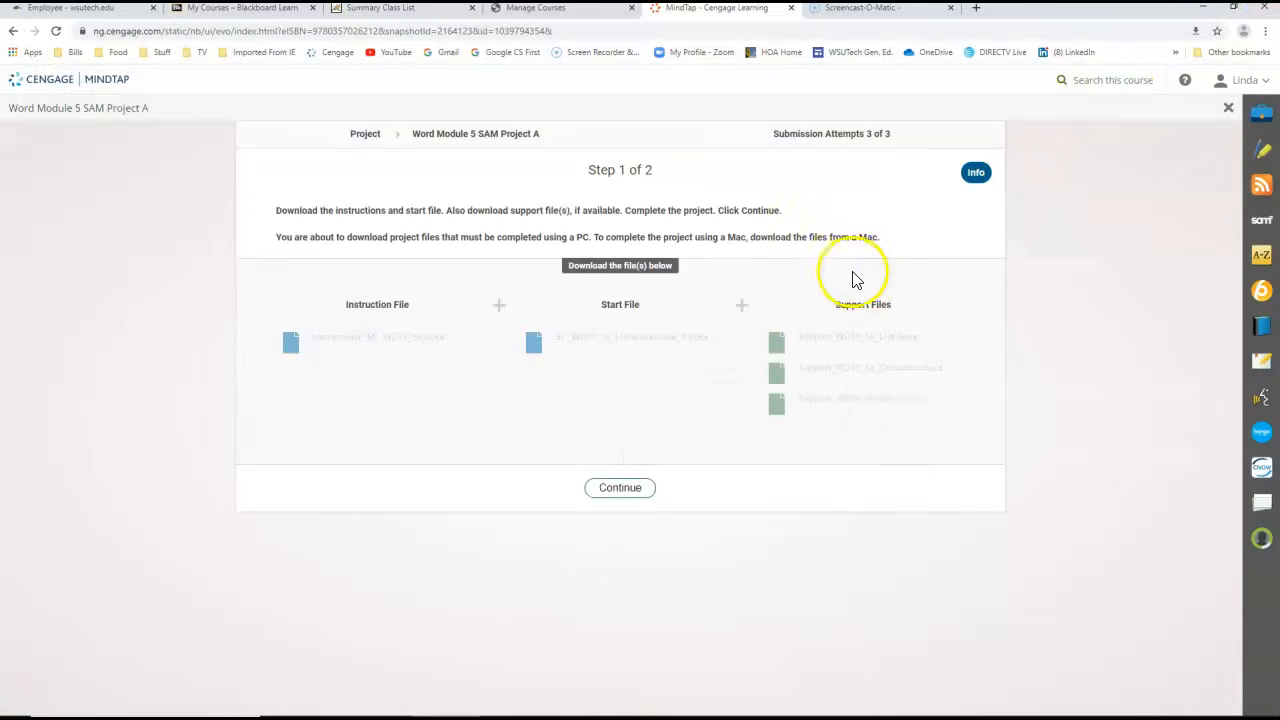
left_click(617, 487)
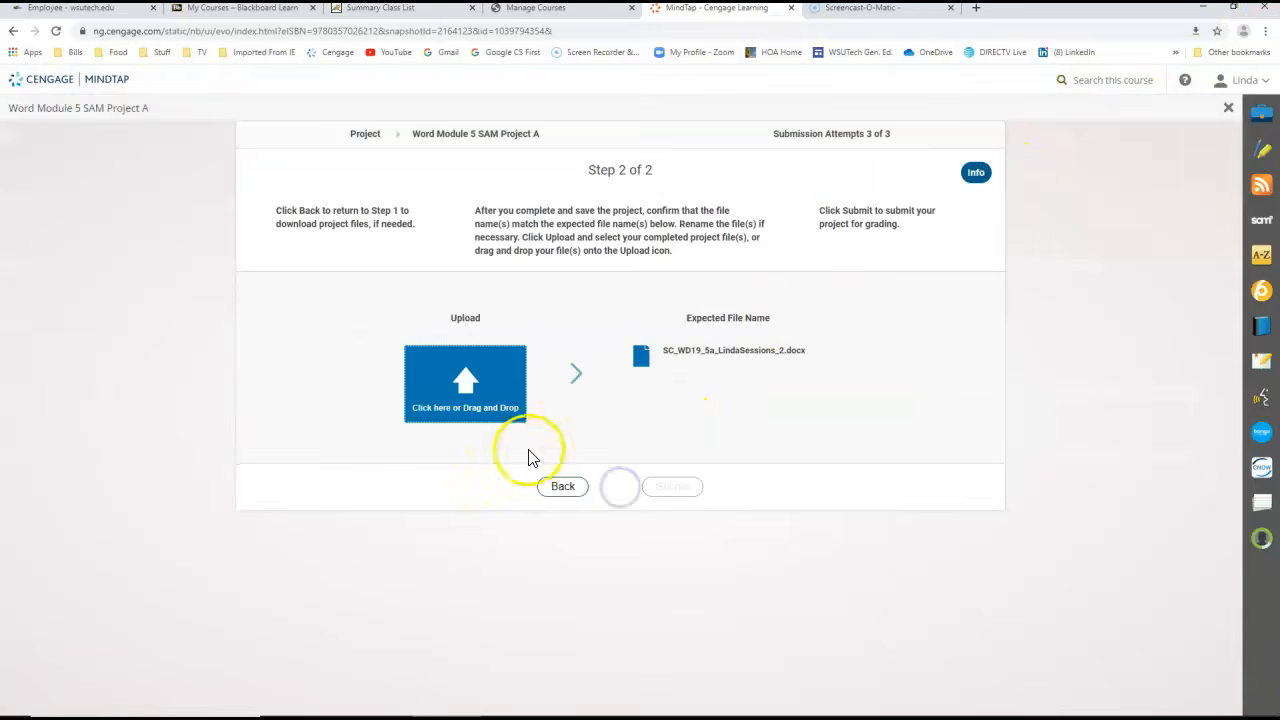
left_click(477, 385)
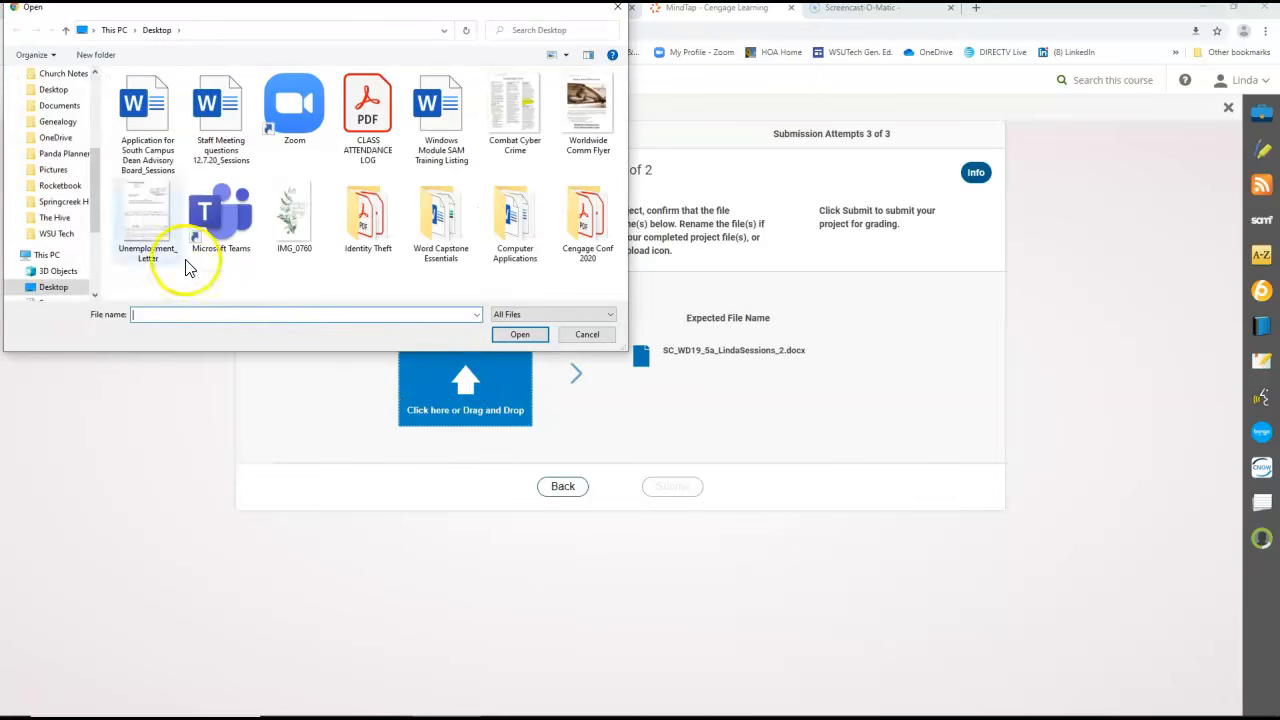
left_click(135, 105)
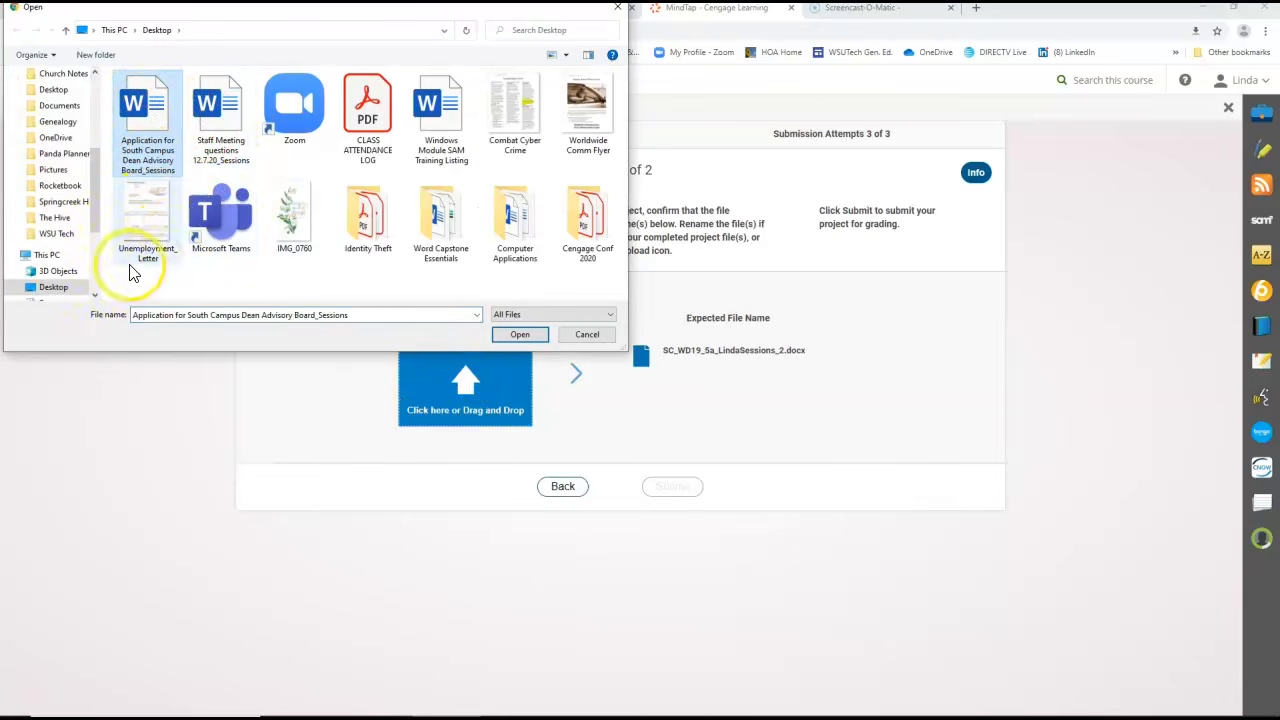
left_click(96, 197)
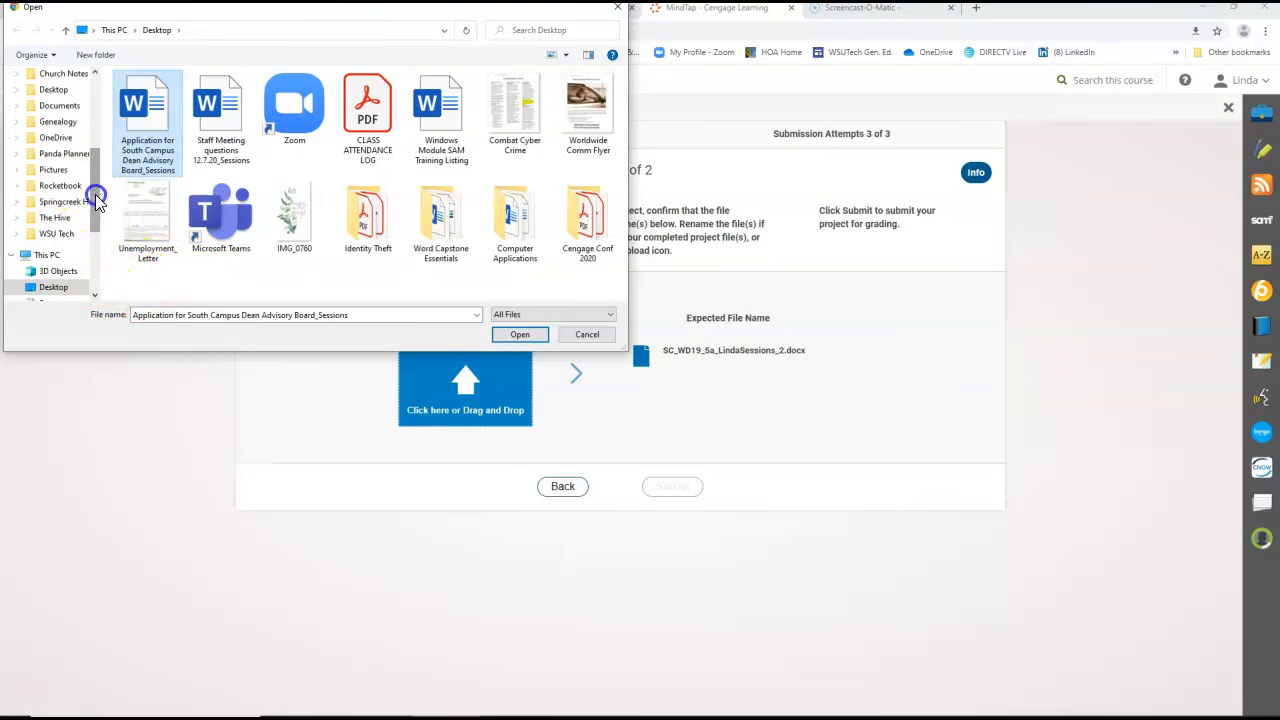
left_click_drag(96, 197, 96, 119)
left_click(60, 104)
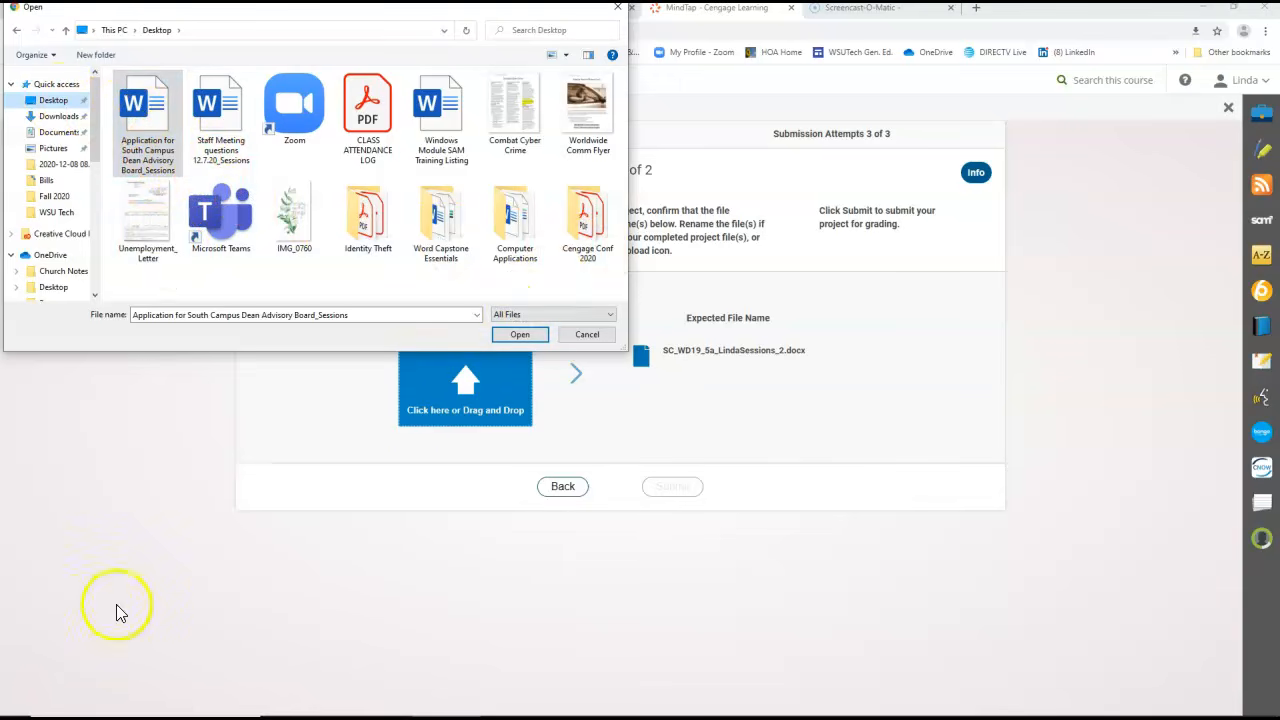
Upload the completed SC_WD19_5a report file from the Desktop folder and submit it for grading
left_click(460, 385)
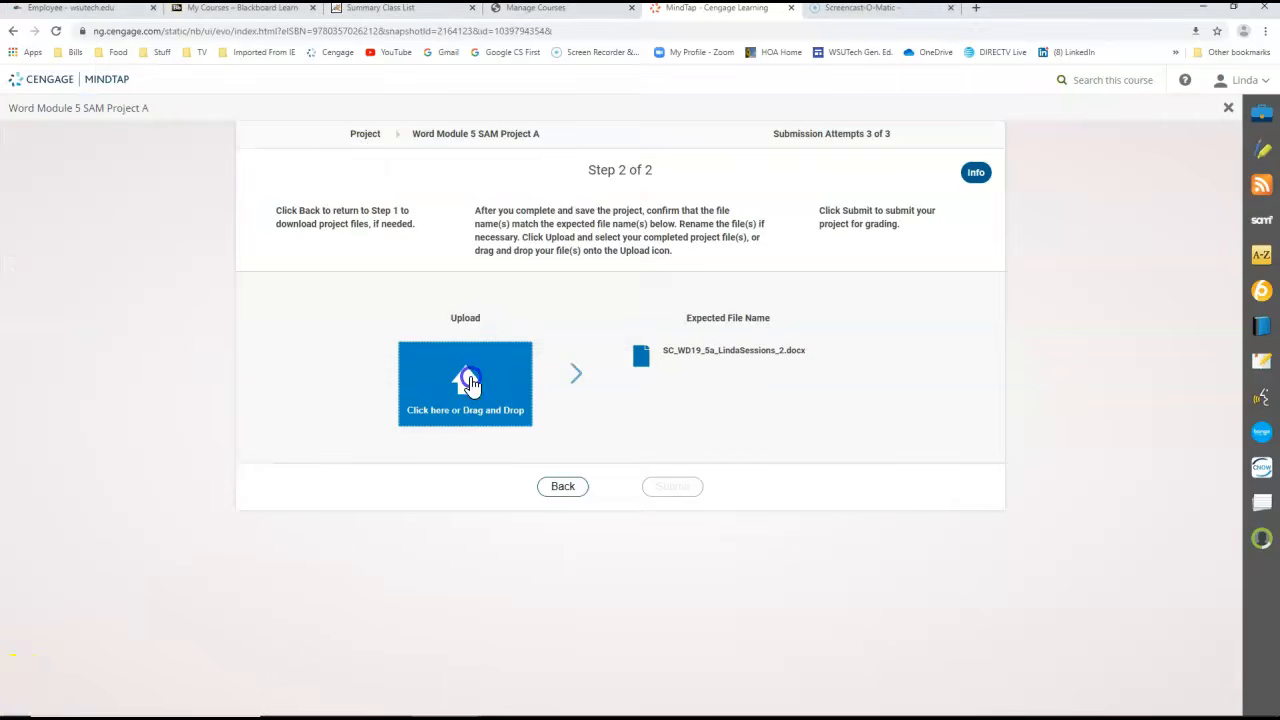
left_click(140, 108)
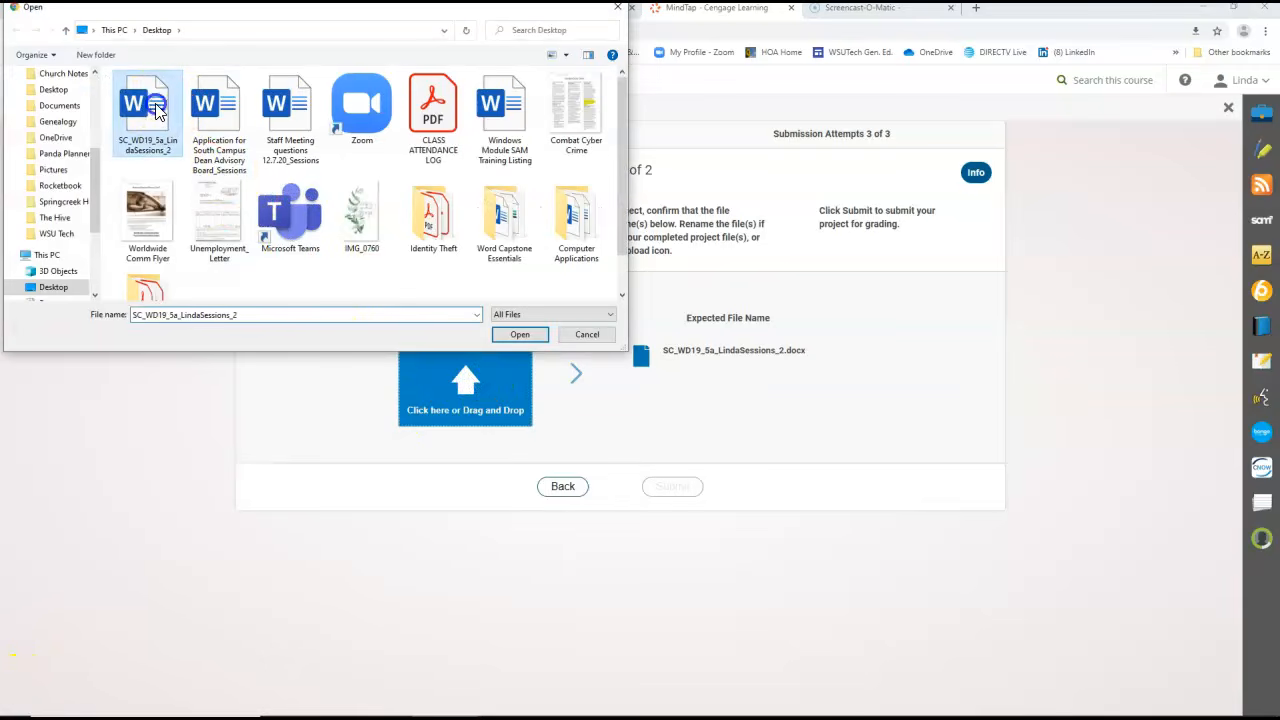
left_click(518, 335)
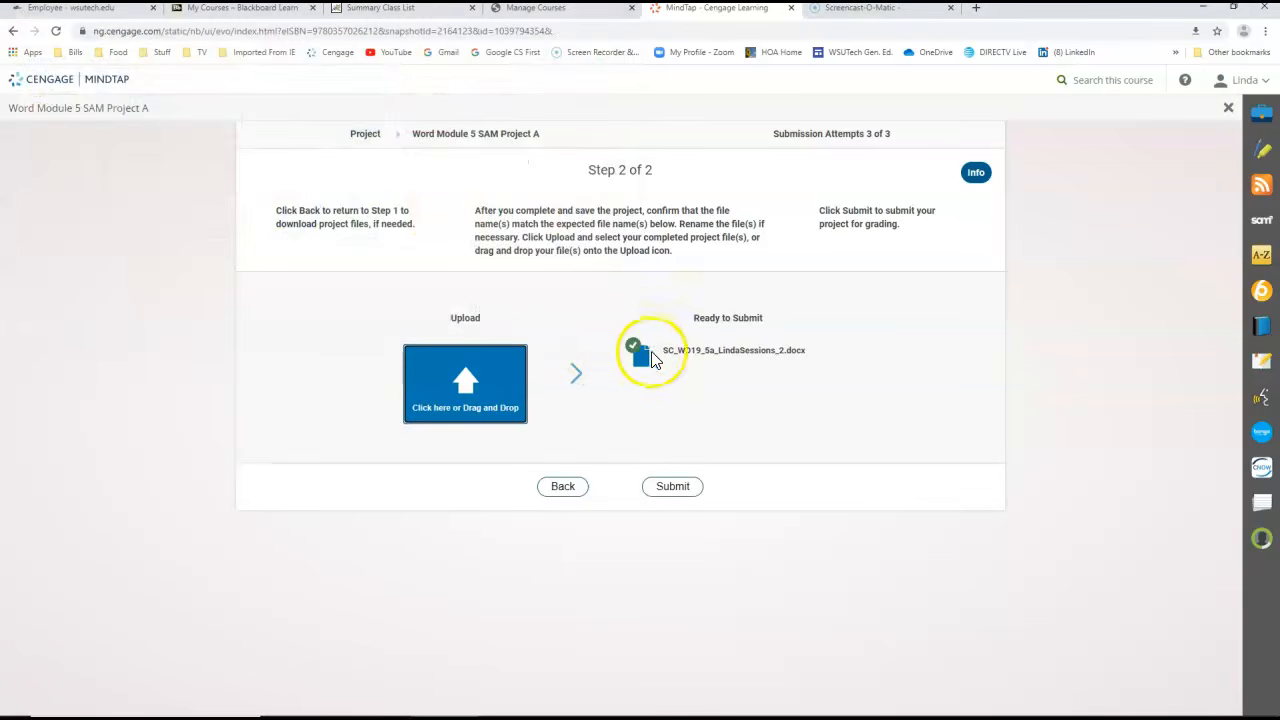
left_click(679, 490)
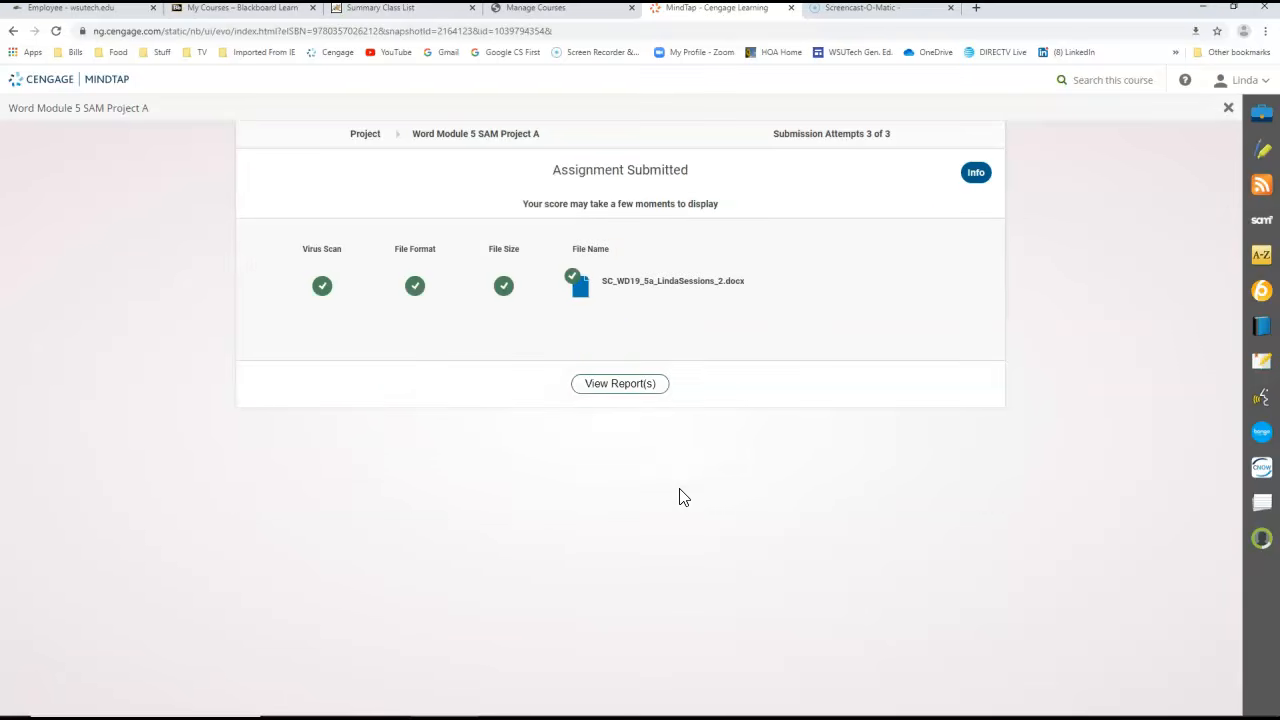
Open the grading report for the submission in Word and review the scores, especially the hyperlink task in item 7
left_click(605, 382)
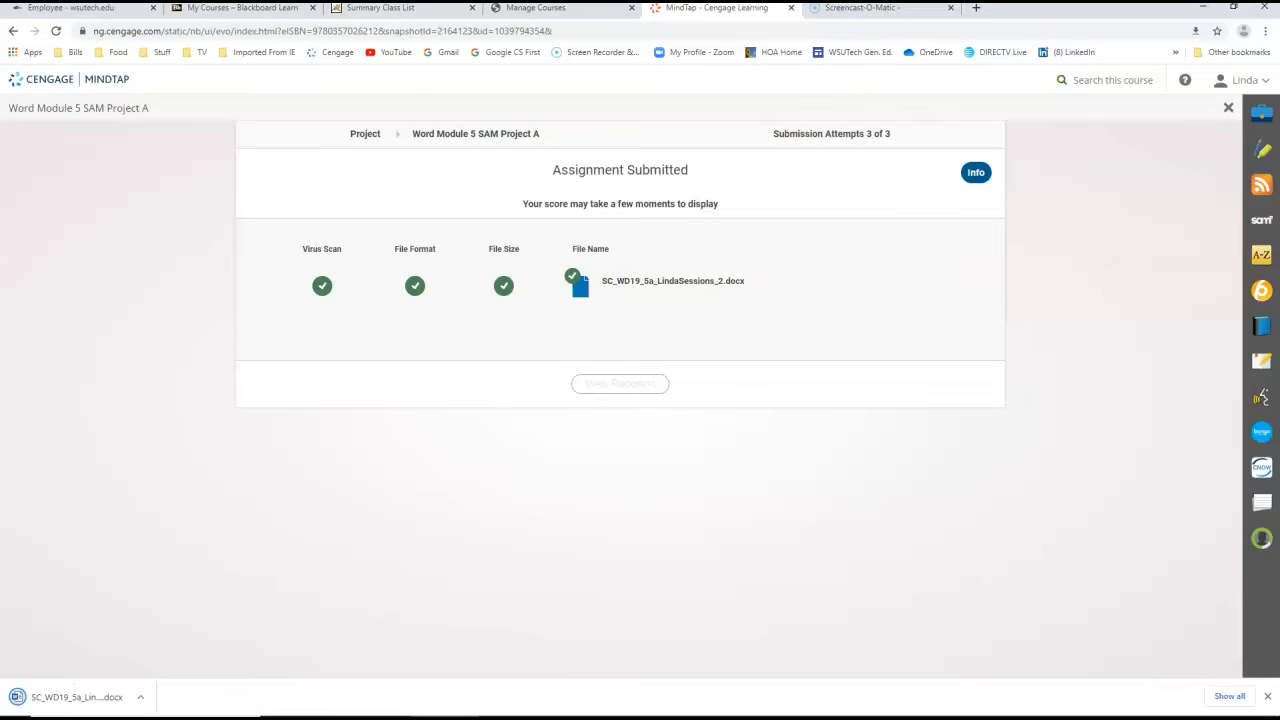
left_click(100, 697)
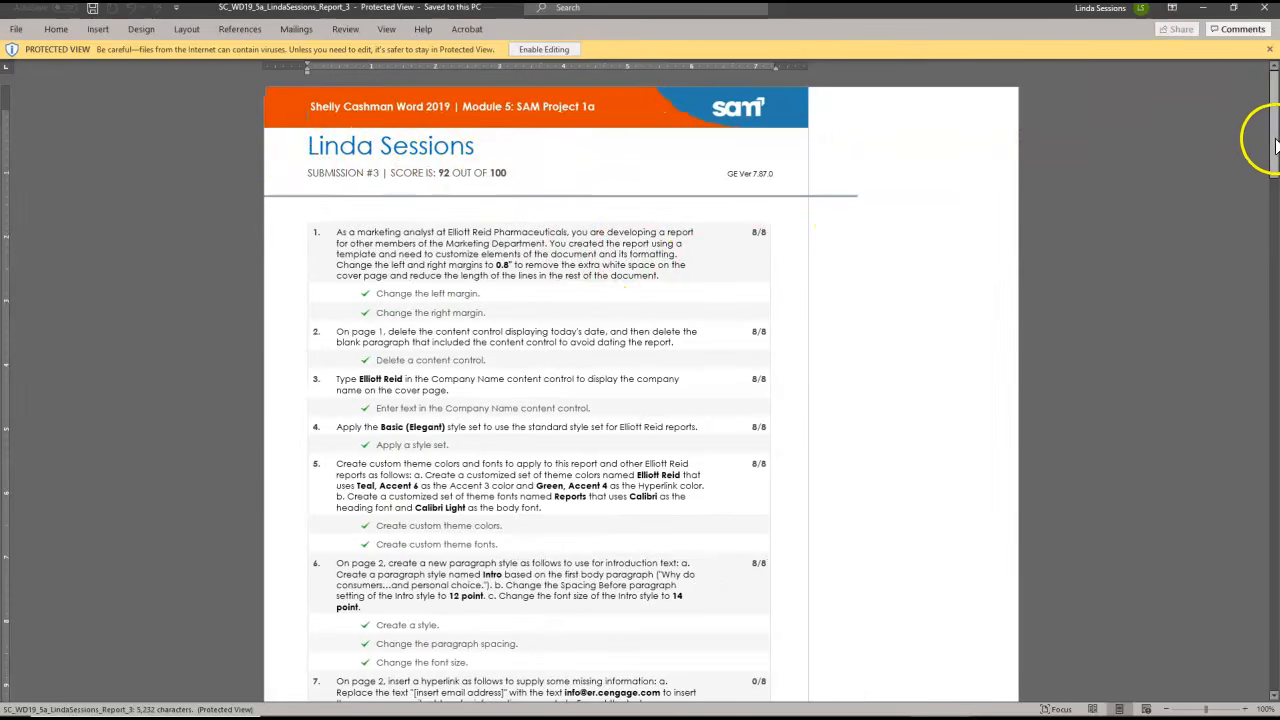
left_click_drag(1275, 130, 1264, 195)
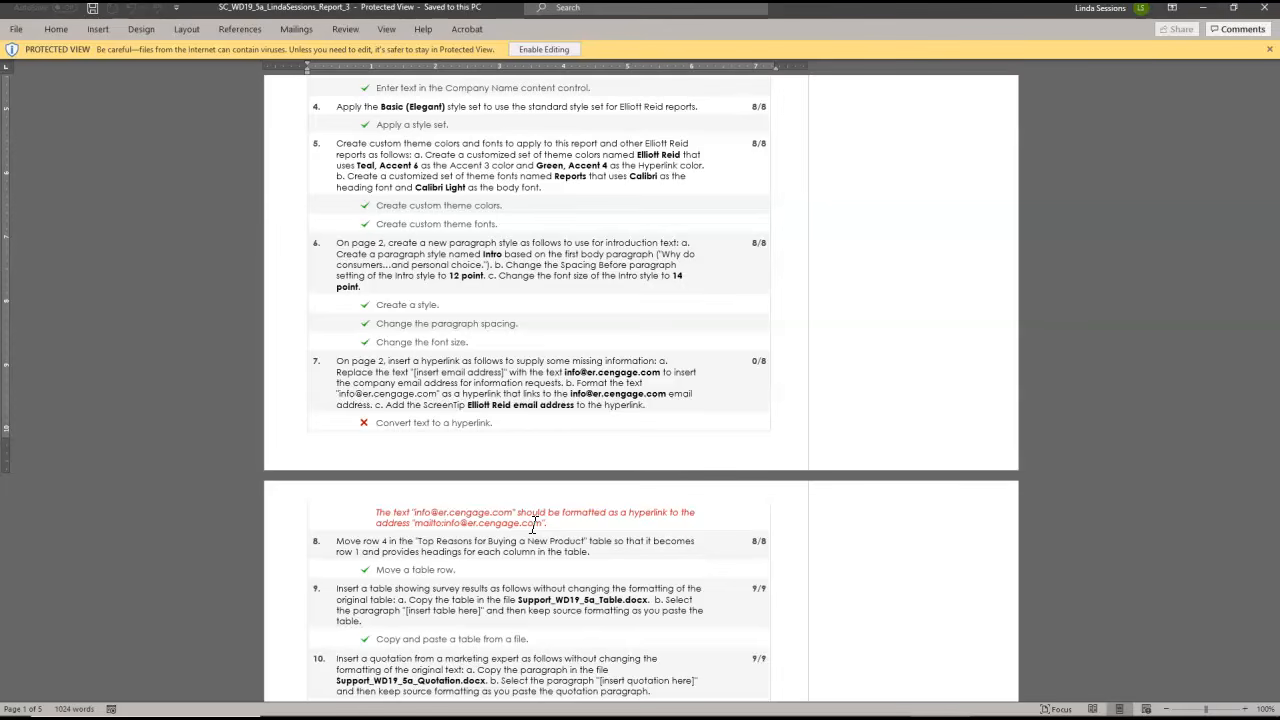
Reopen the submitted SC_WD19_5a report document in Word from the Desktop folder using File Explorer
mouse_move(665, 712)
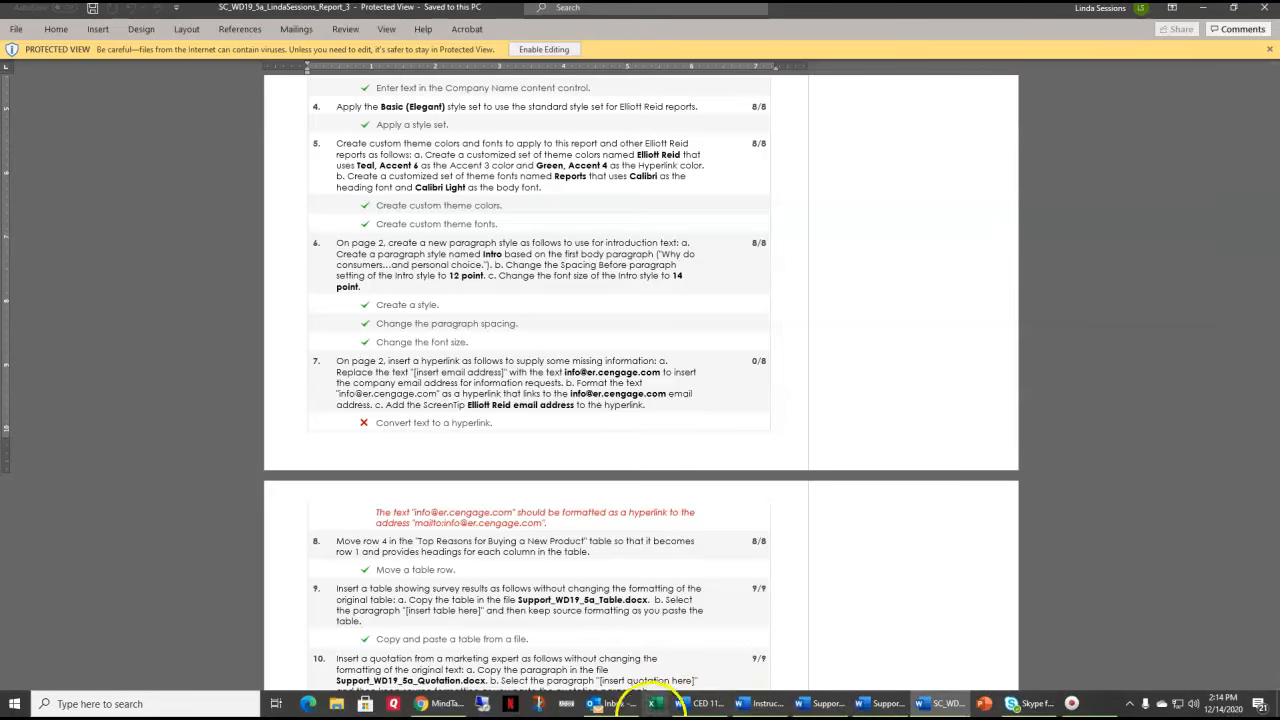
left_click(927, 706)
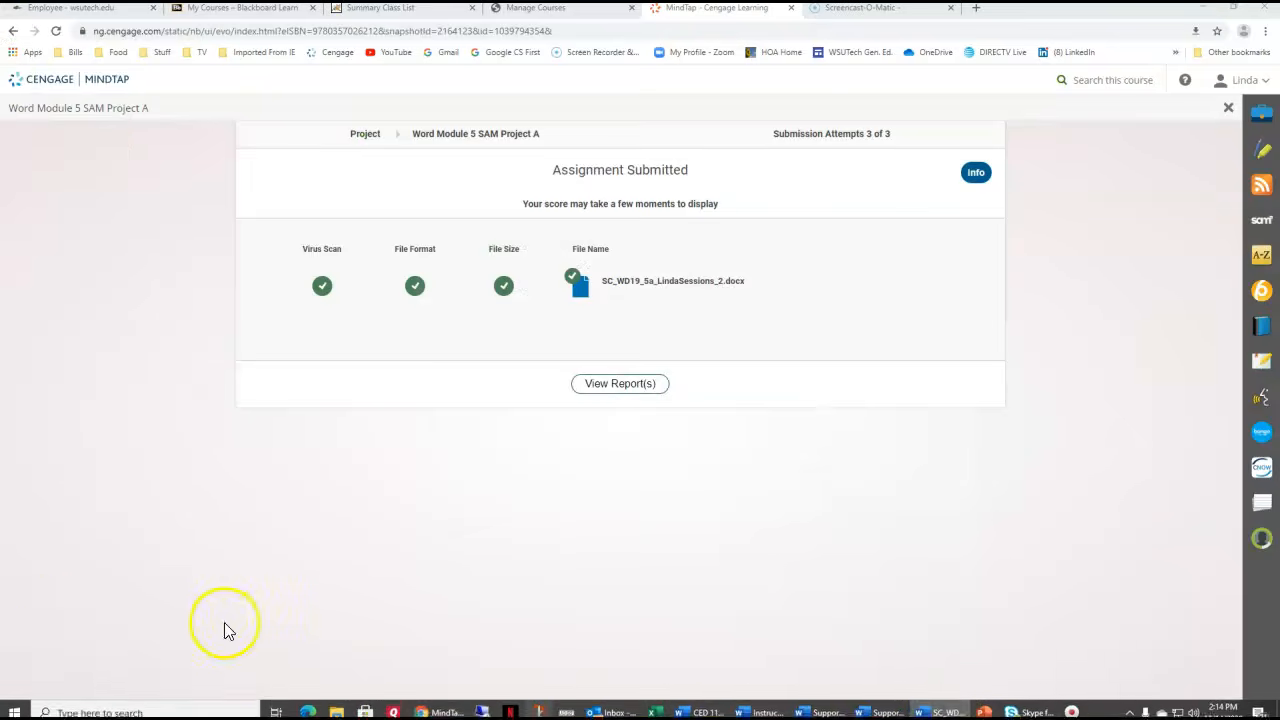
mouse_move(145, 705)
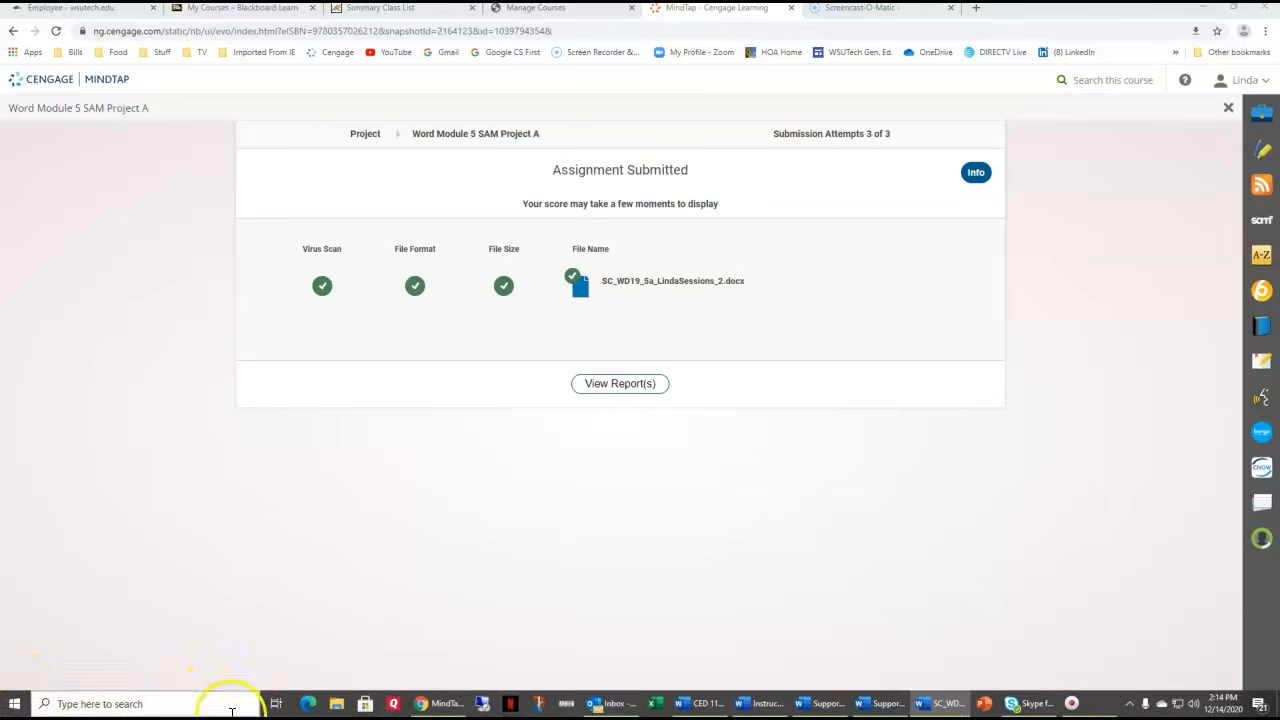
left_click(340, 705)
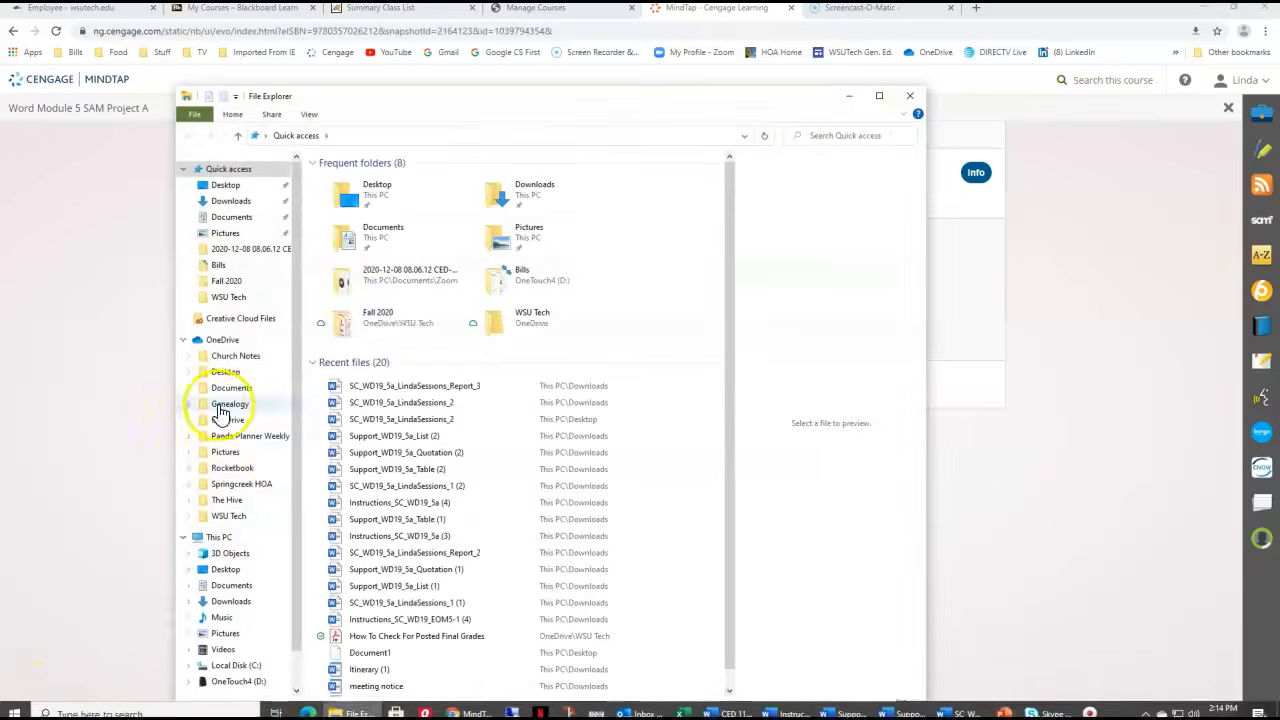
left_click(343, 181)
double_click(340, 184)
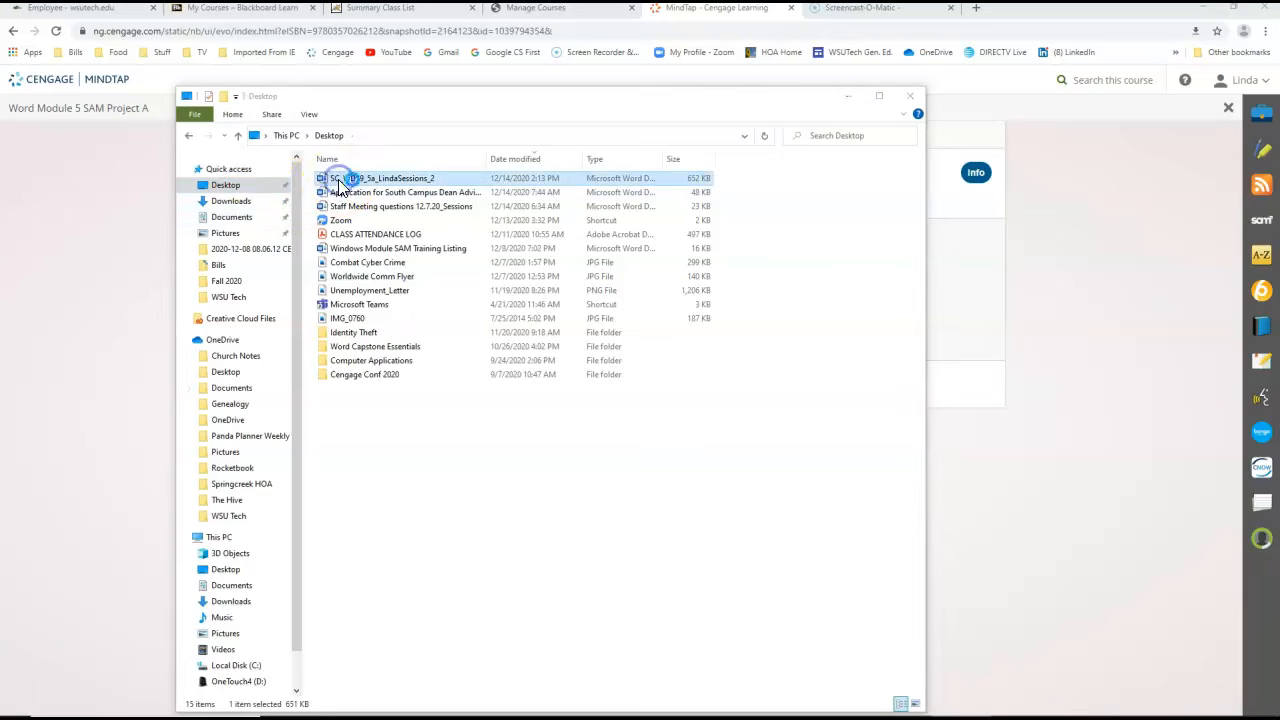
left_click_drag(0, 50, 670, 0)
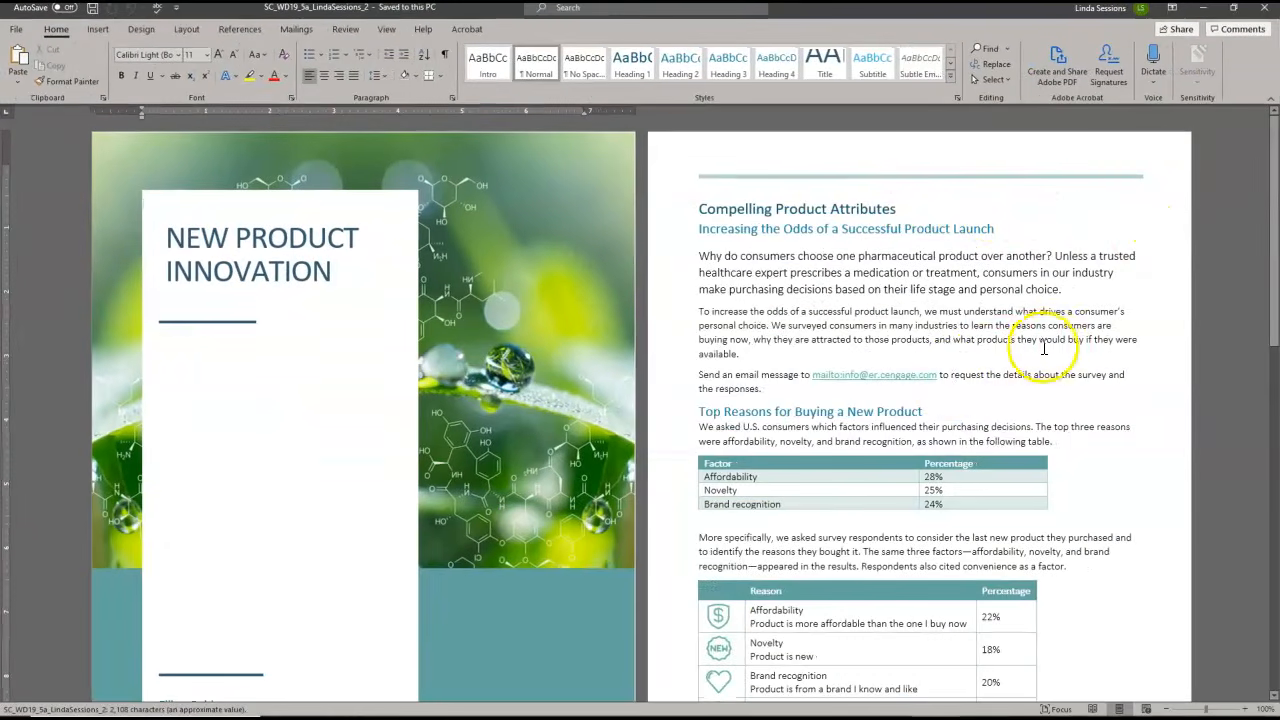
Replace the "mailto:" link text after "Send an email message to" on page 2 with the plain company email address
left_click_drag(939, 376, 872, 376)
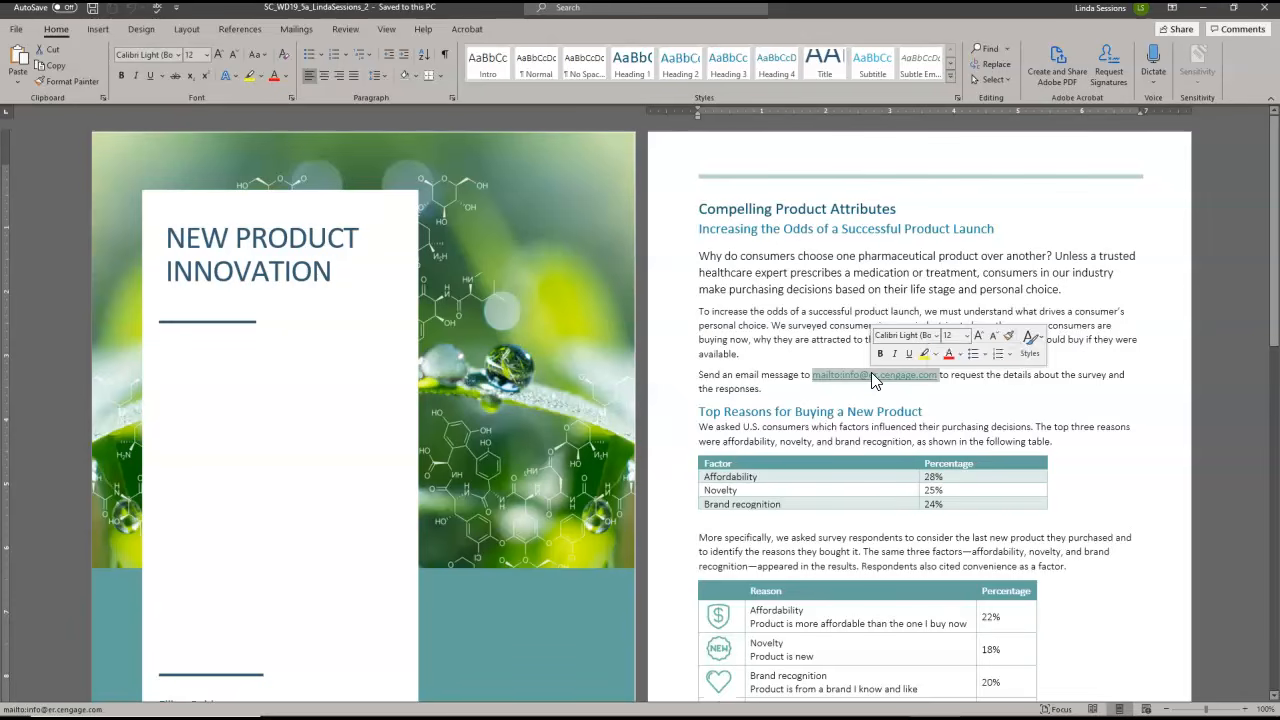
key("Delete")
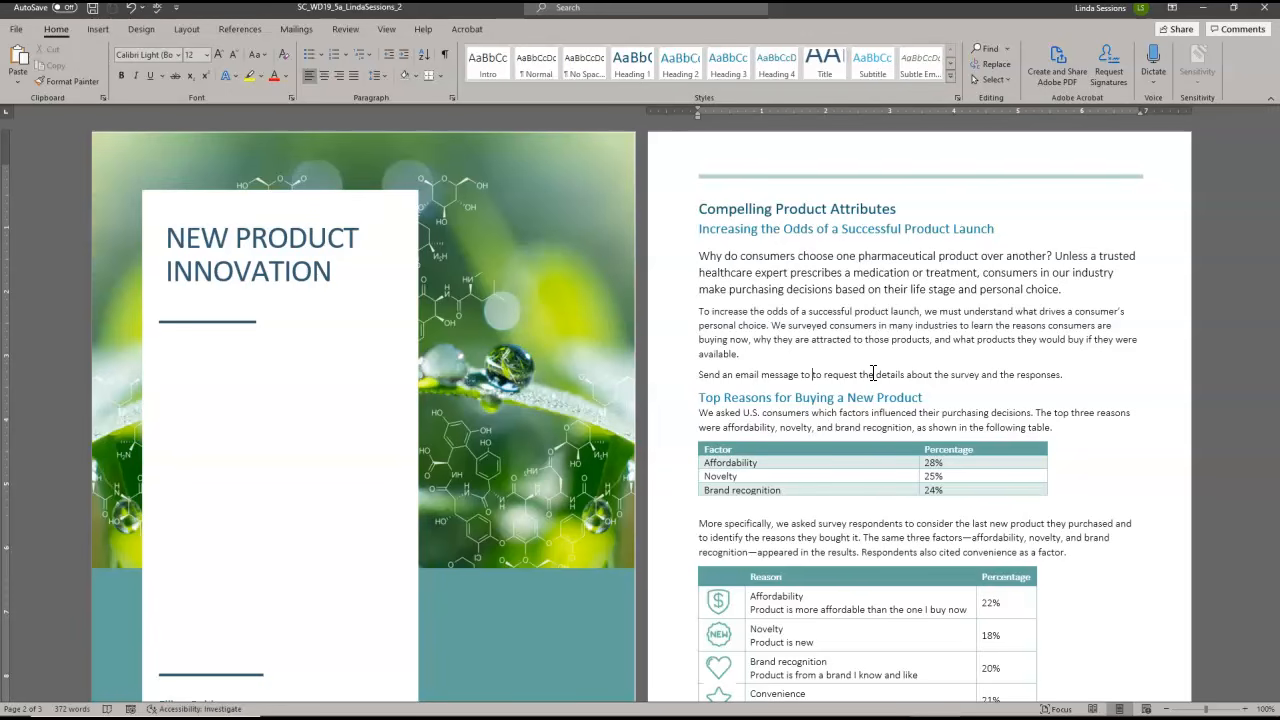
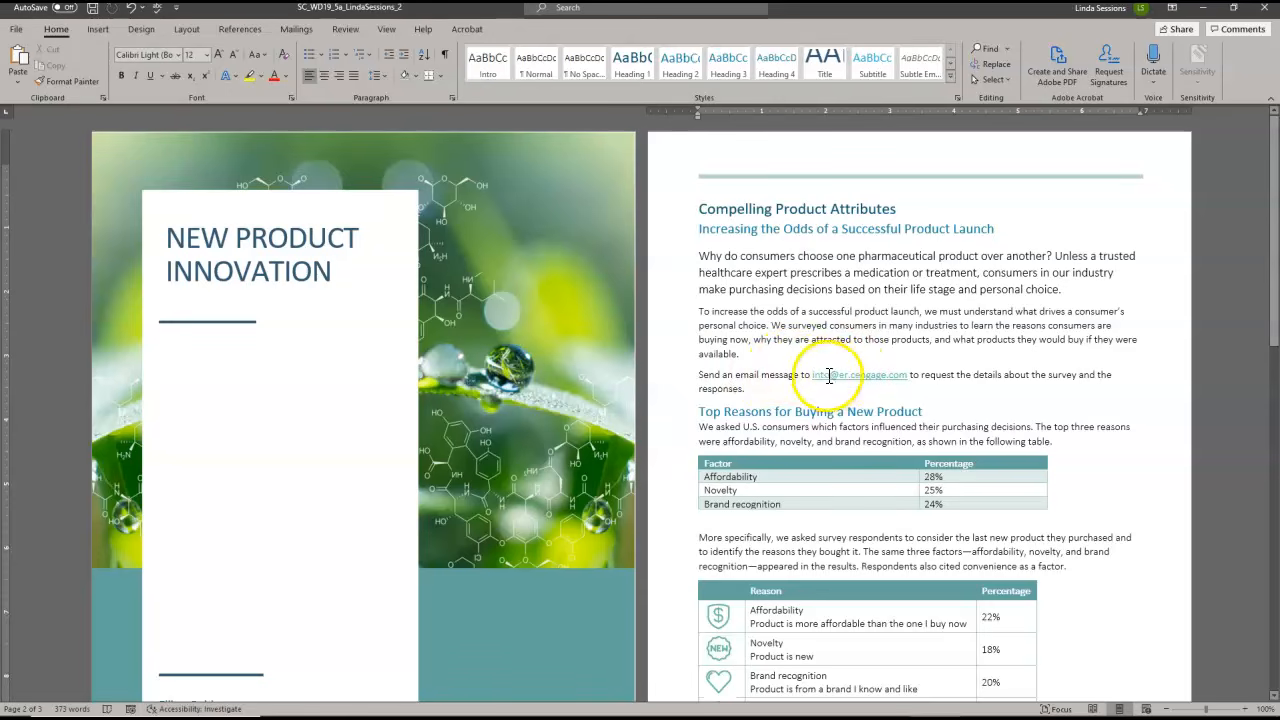
Try to reapply the email hyperlink on the retyped company address, using the mailto version of it as the link target
left_click(820, 373)
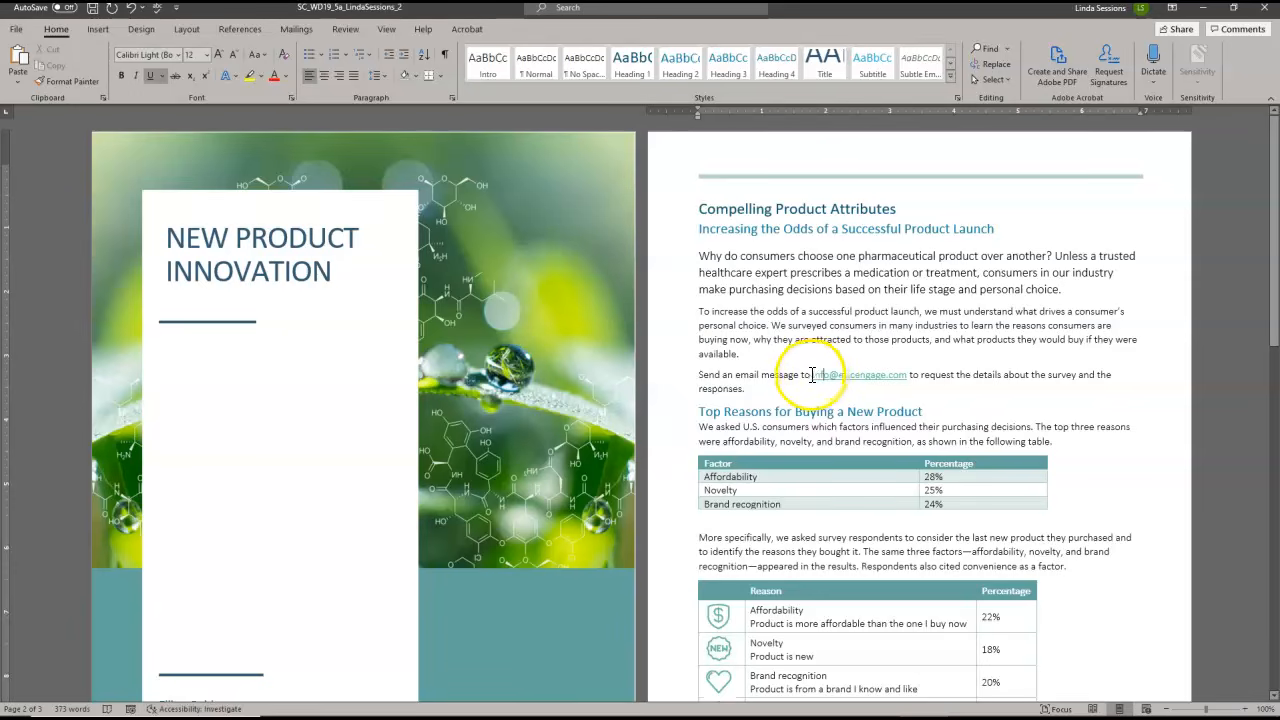
left_click_drag(812, 375, 907, 375)
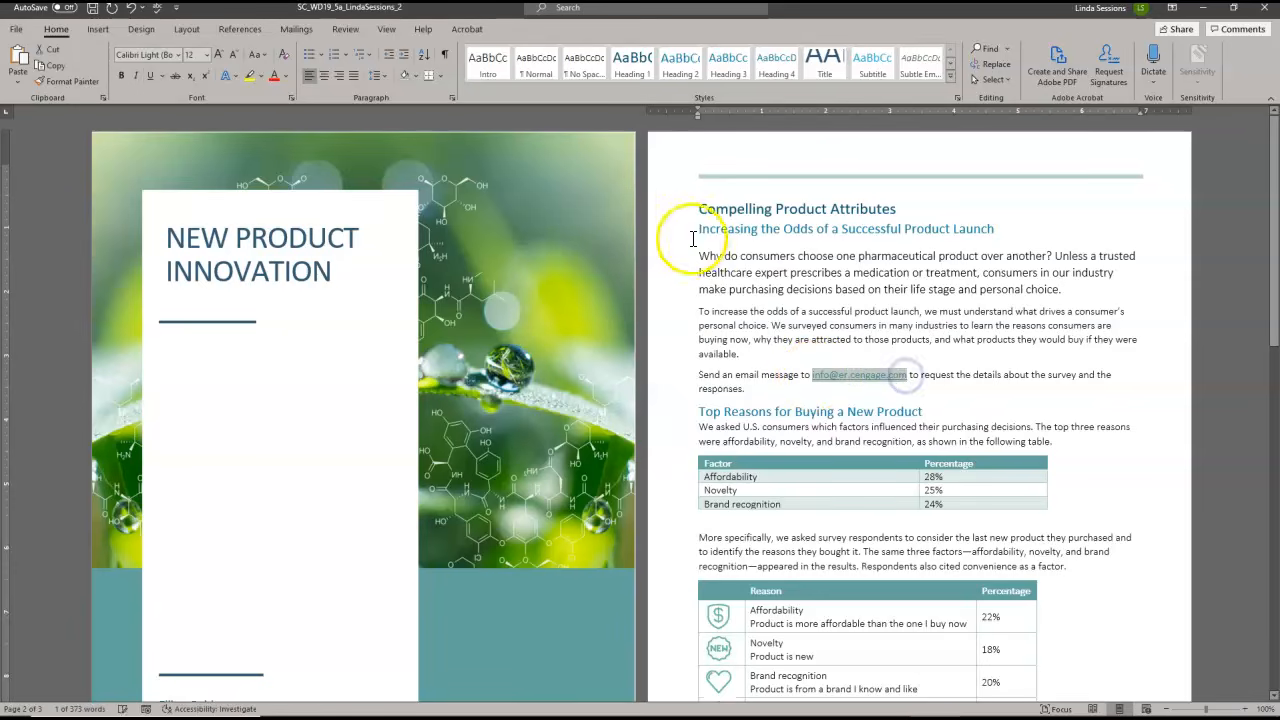
left_click(104, 29)
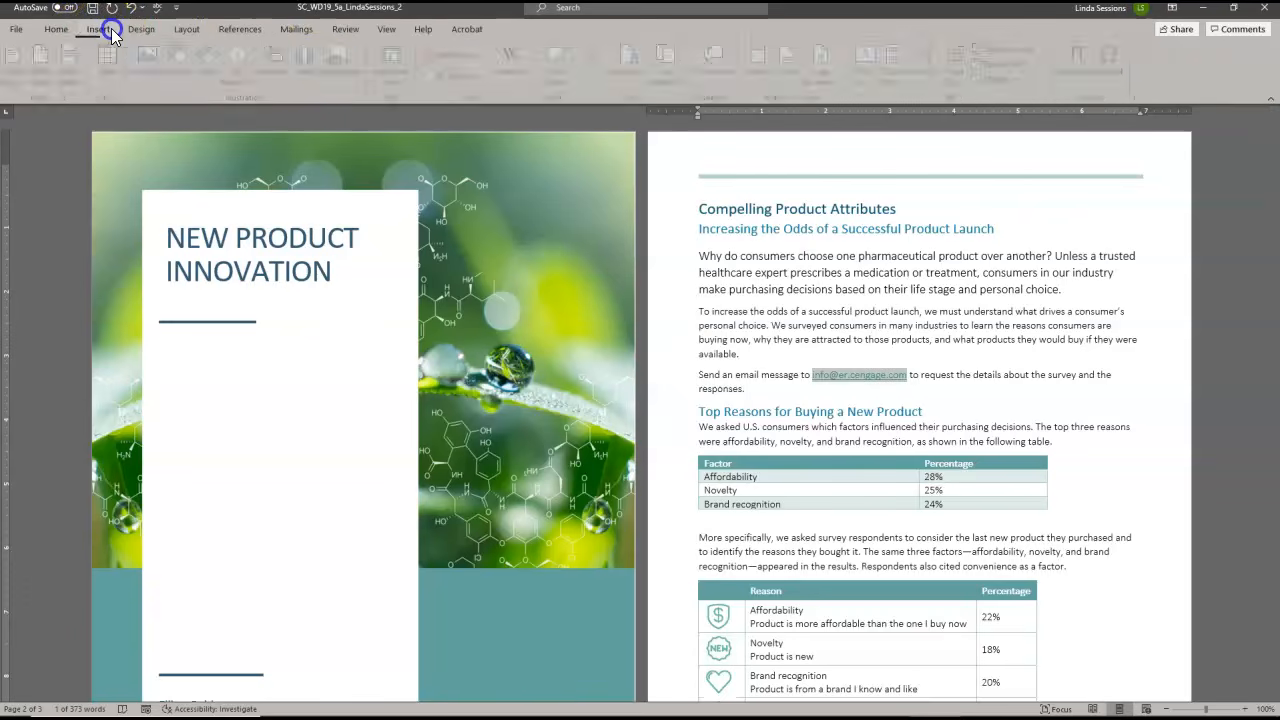
left_click(600, 82)
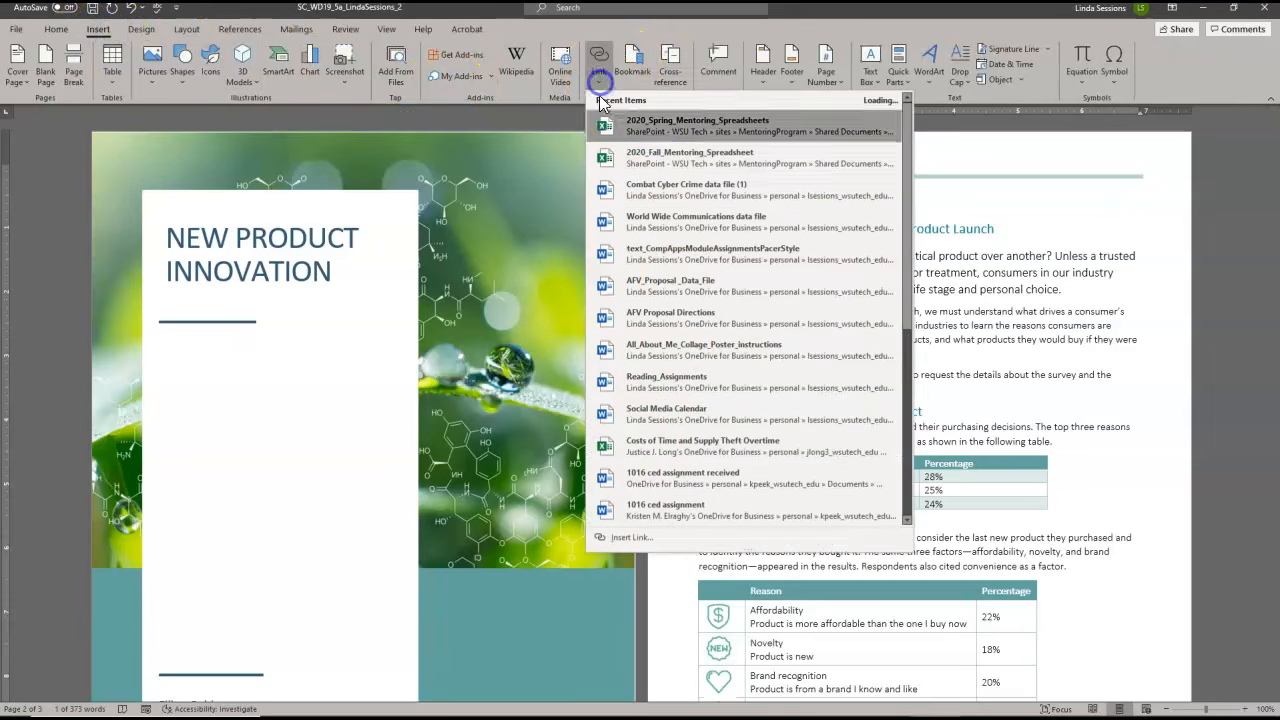
left_click(635, 538)
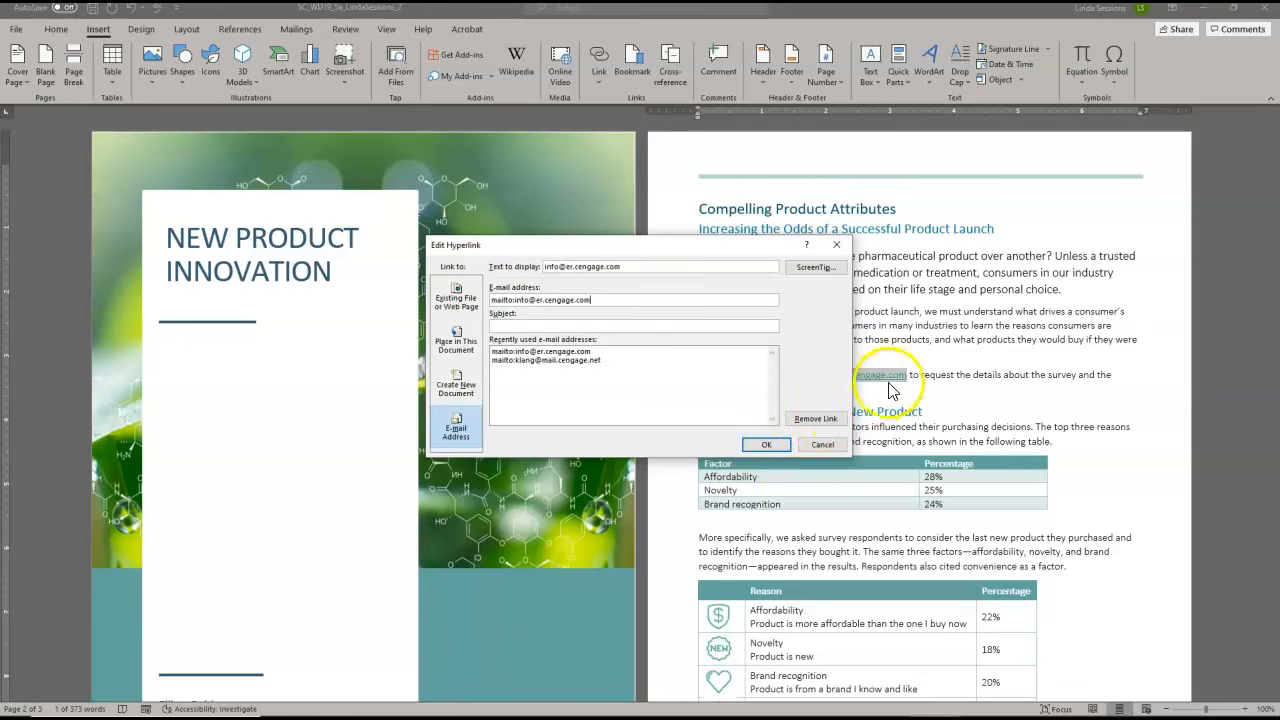
left_click(772, 443)
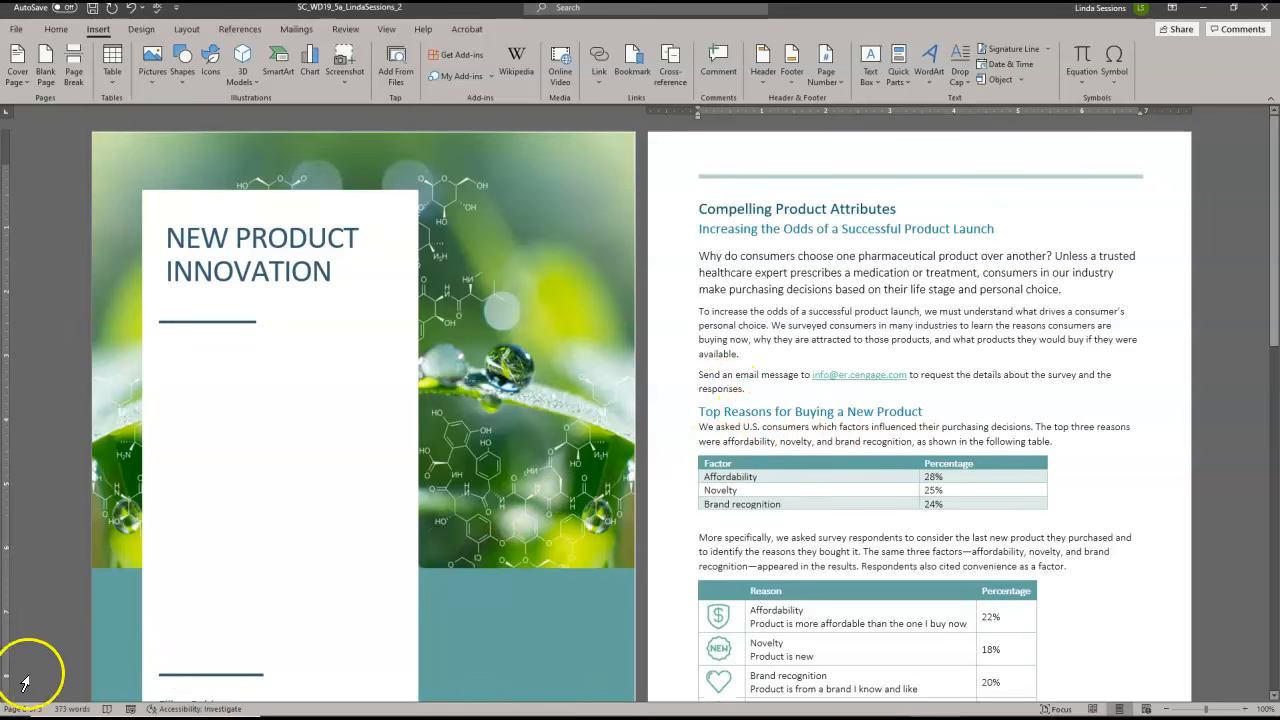
Remove the hyperlink from the company email address in the "Send an email message to" sentence
left_click(850, 376)
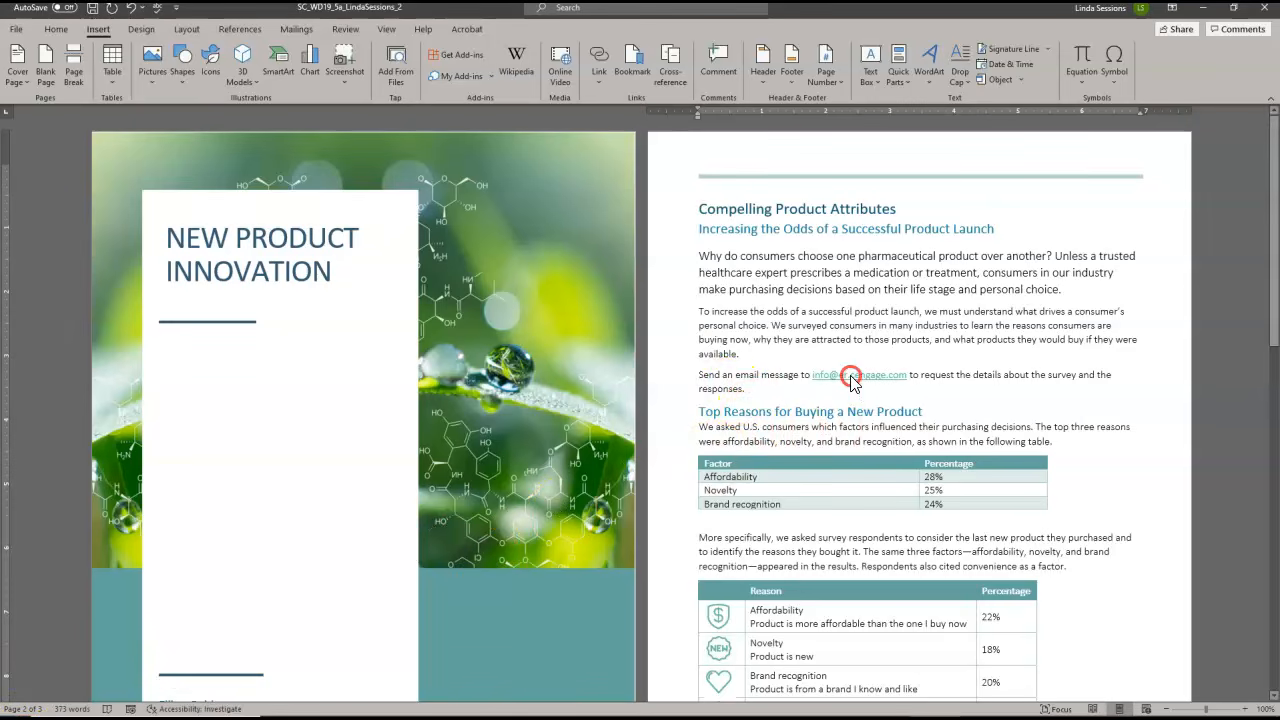
right_click(851, 378)
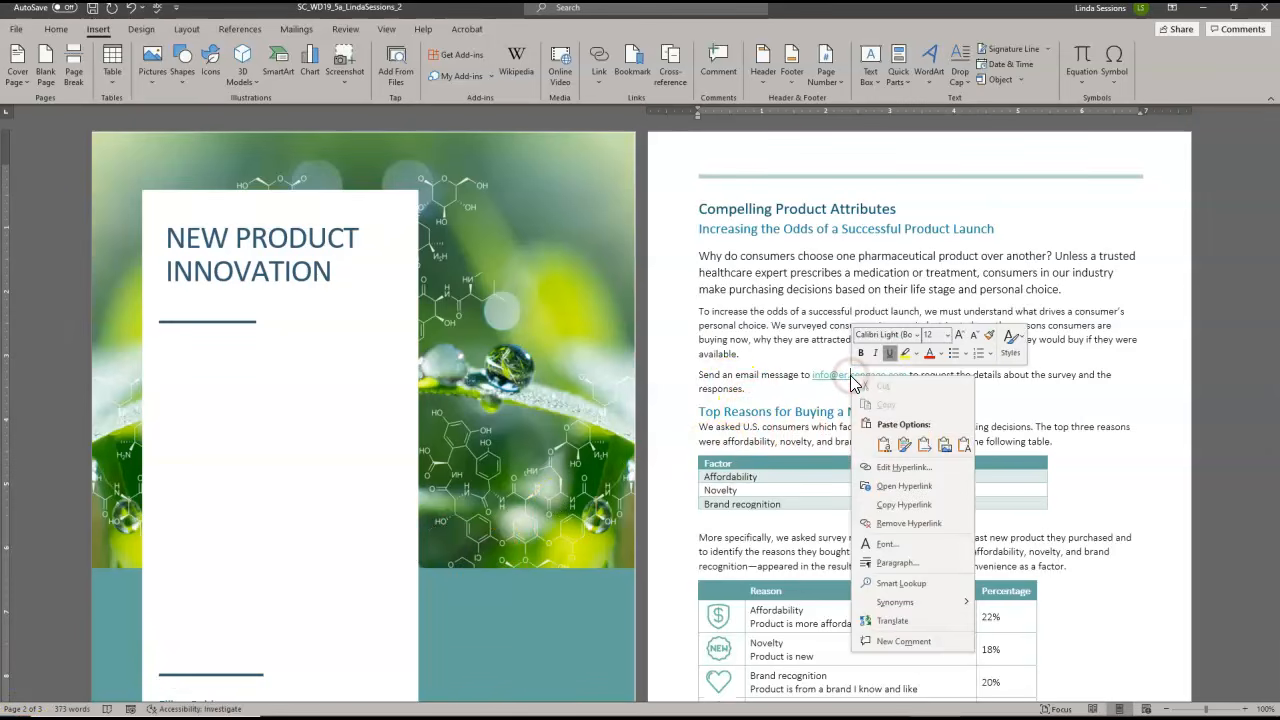
left_click(900, 524)
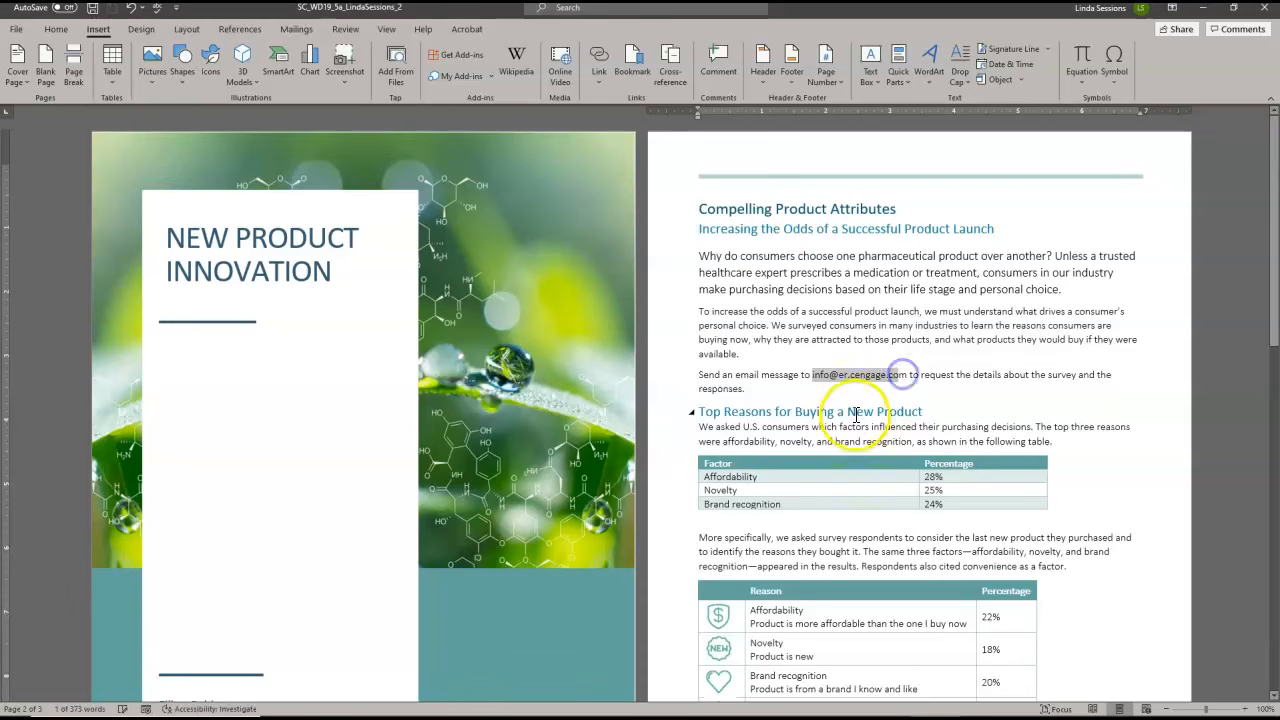
Link the company email address in the "Send an email message to" sentence as an e-mail hyperlink, using its recently used mailto address
left_click(905, 374)
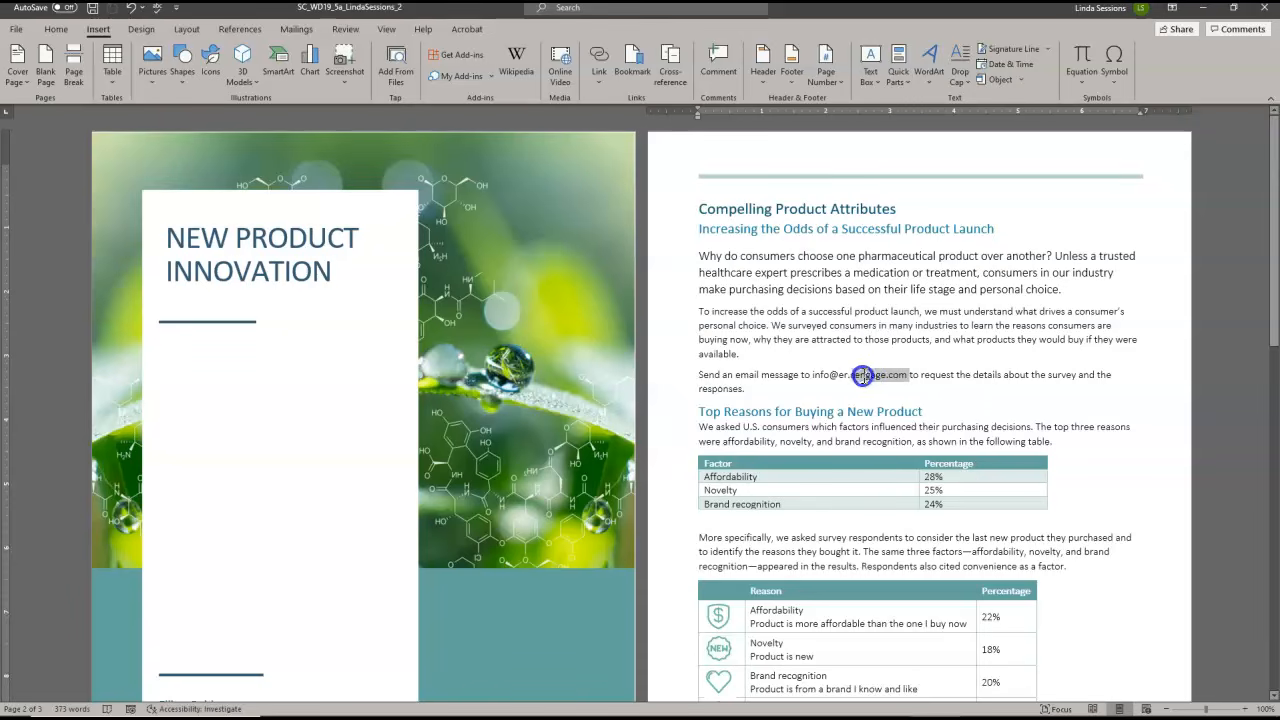
double_click(813, 374)
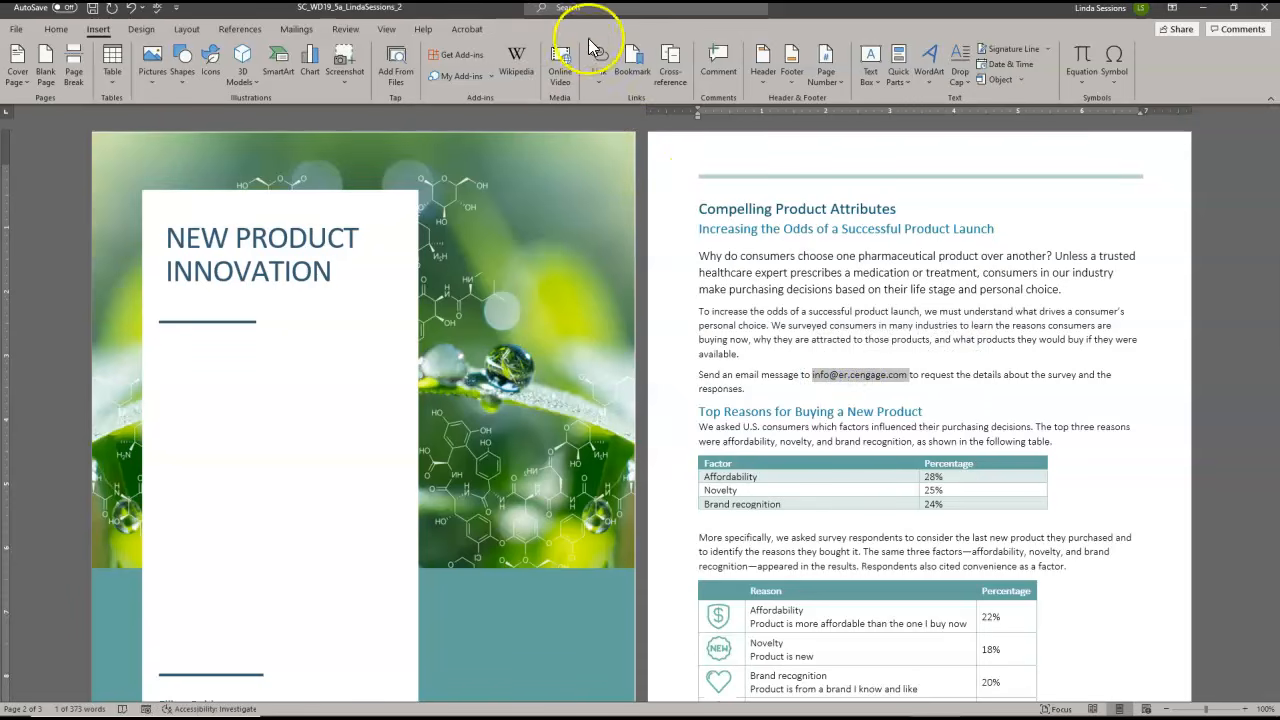
left_click(595, 82)
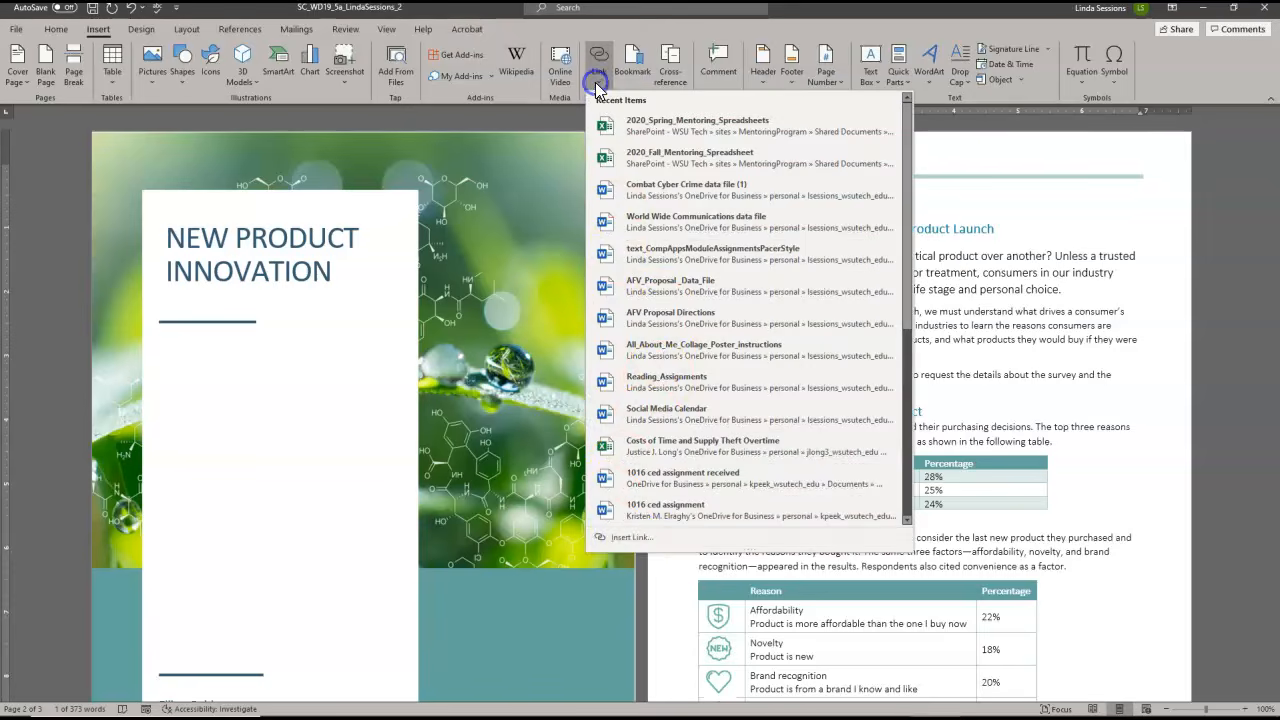
left_click(628, 537)
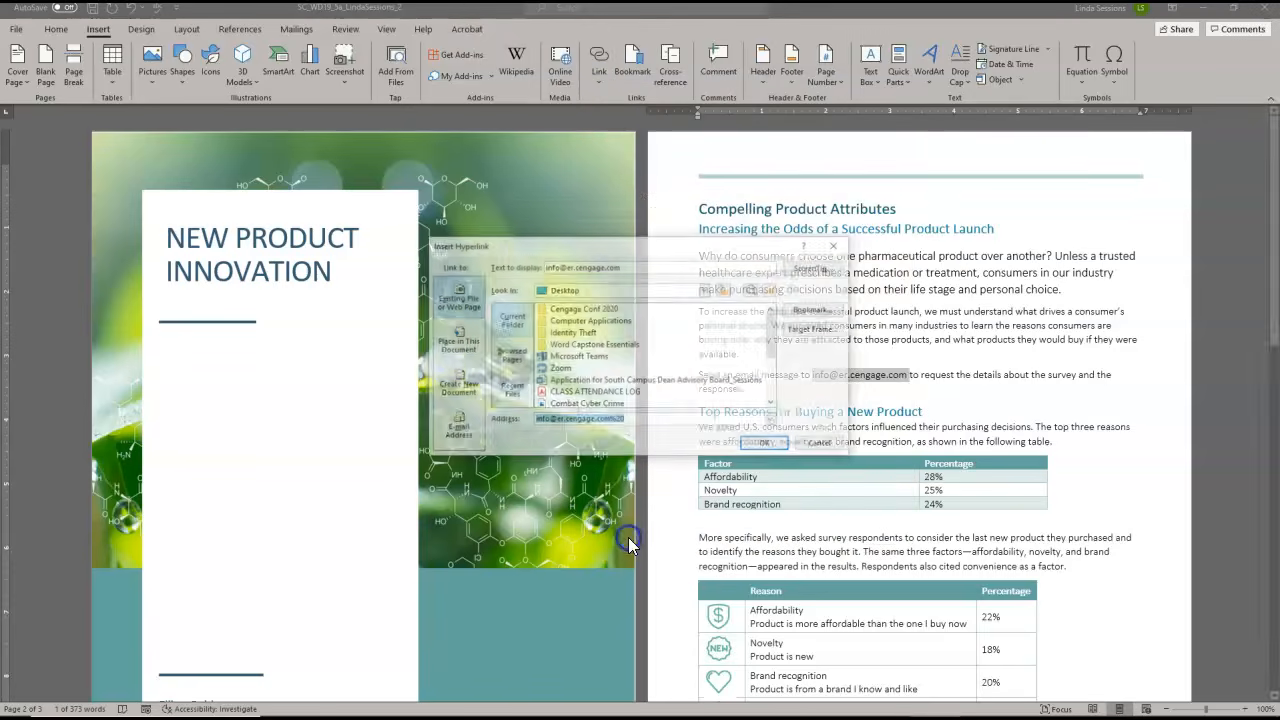
left_click(452, 426)
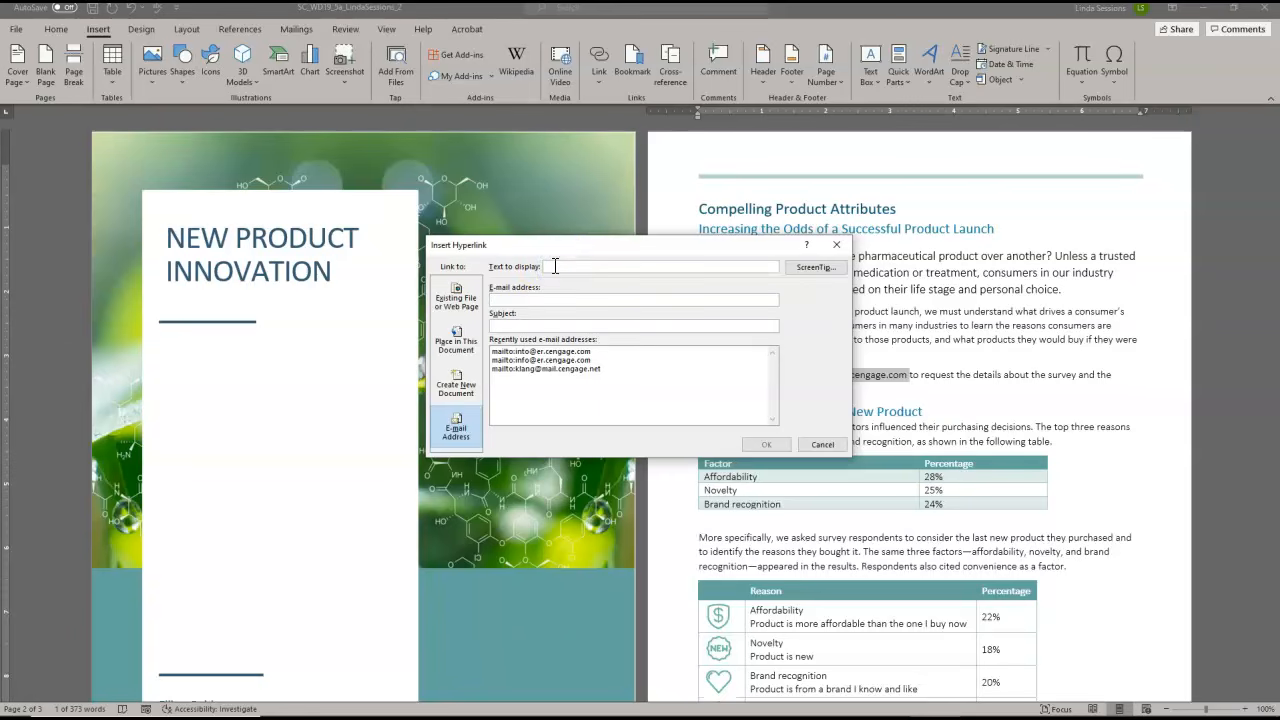
left_click(532, 301)
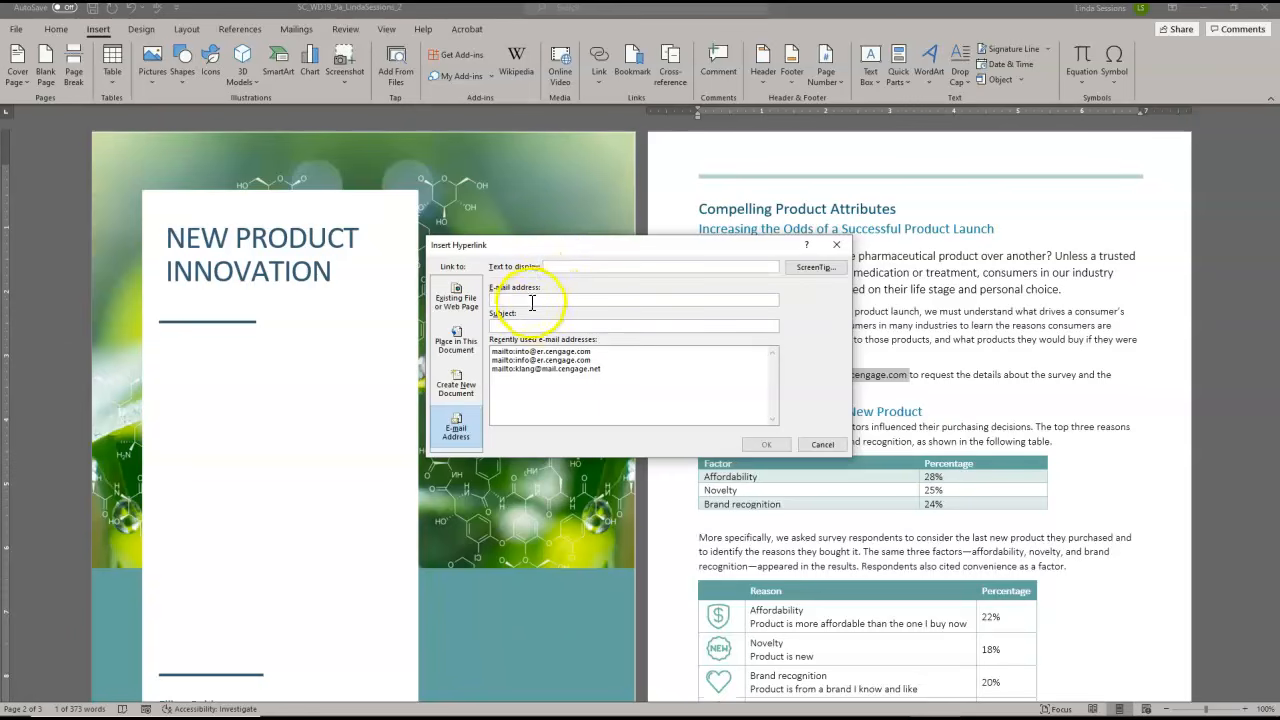
left_click(505, 360)
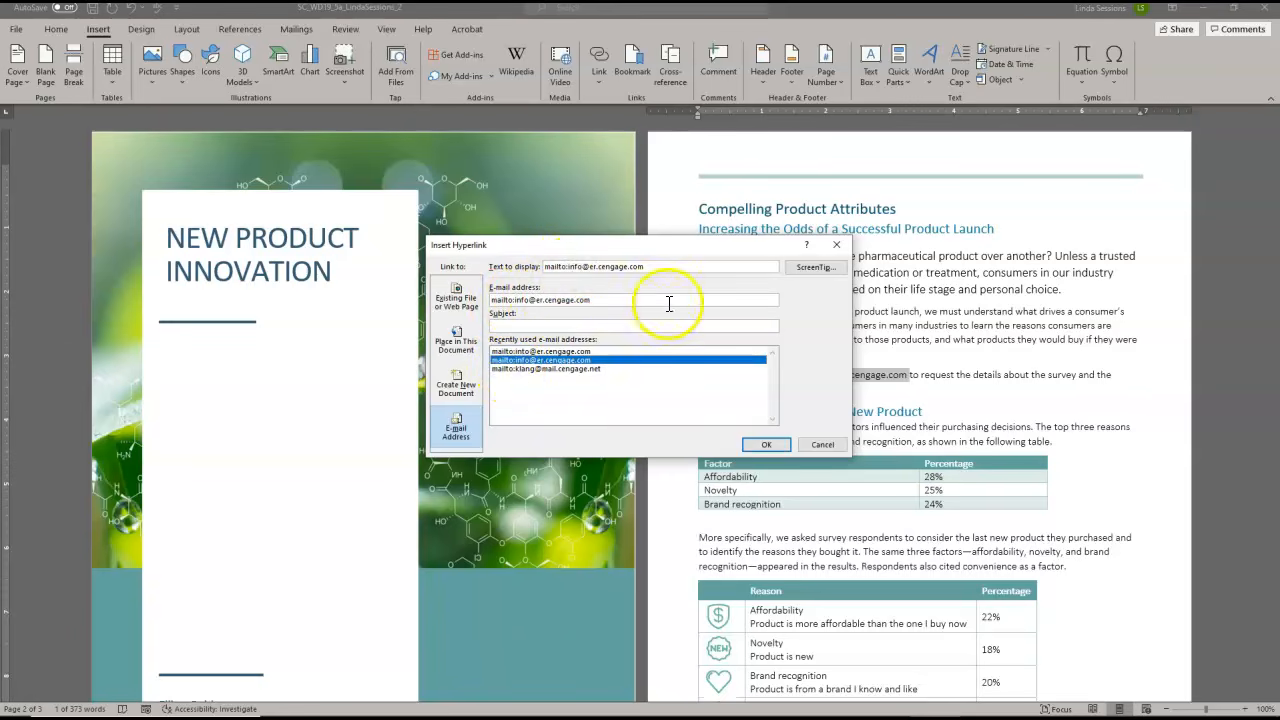
left_click(765, 446)
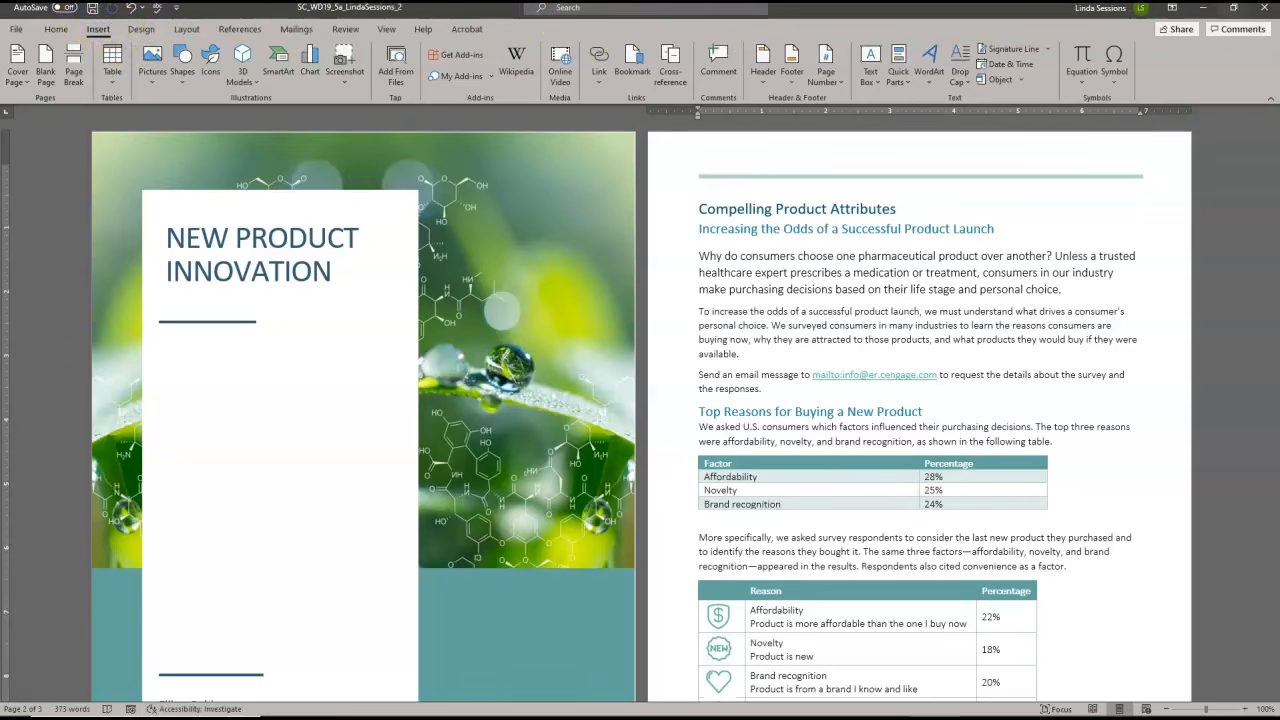
Save the SC_WD19_5a report document, close it, and close the Desktop folder window
left_click(1262, 10)
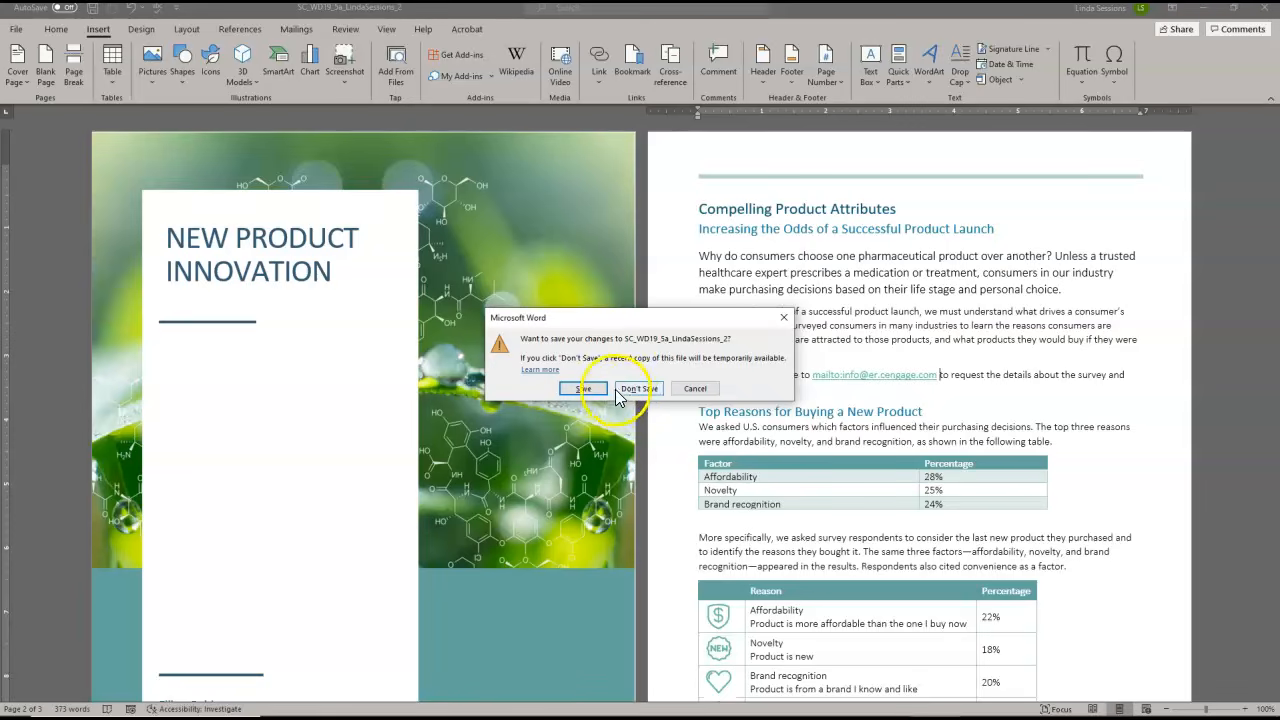
left_click(583, 389)
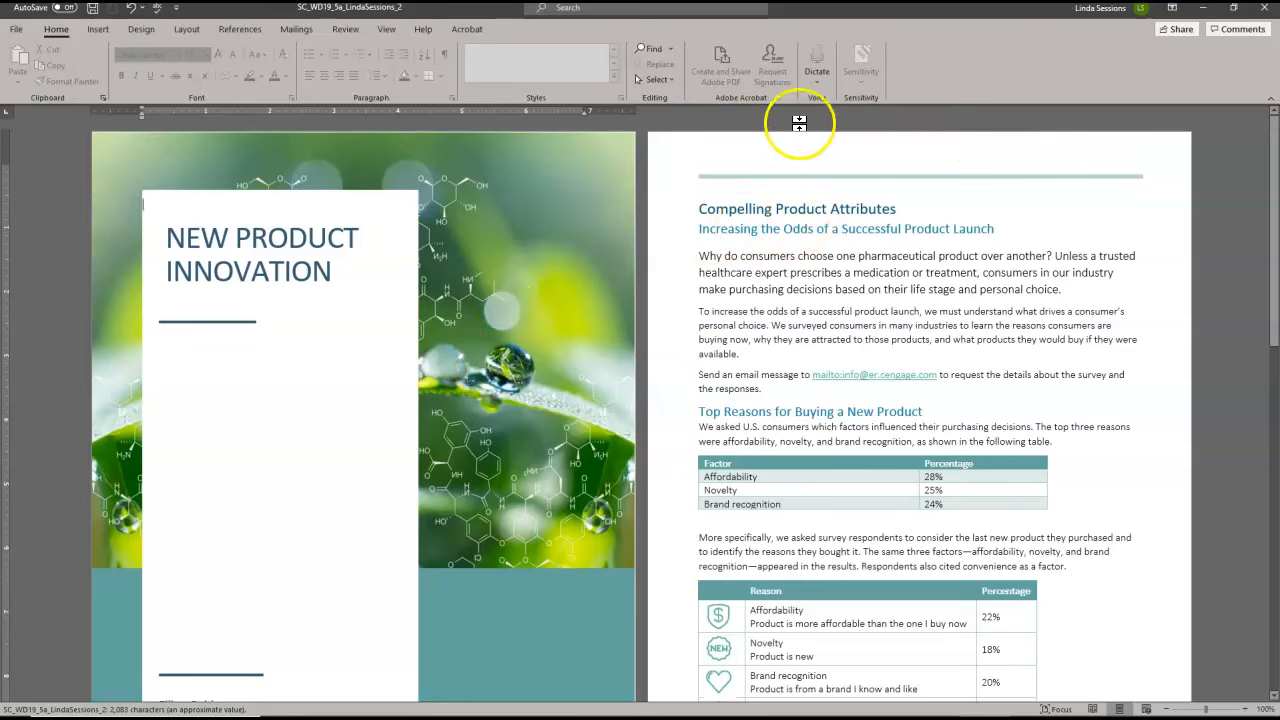
left_click(1262, 9)
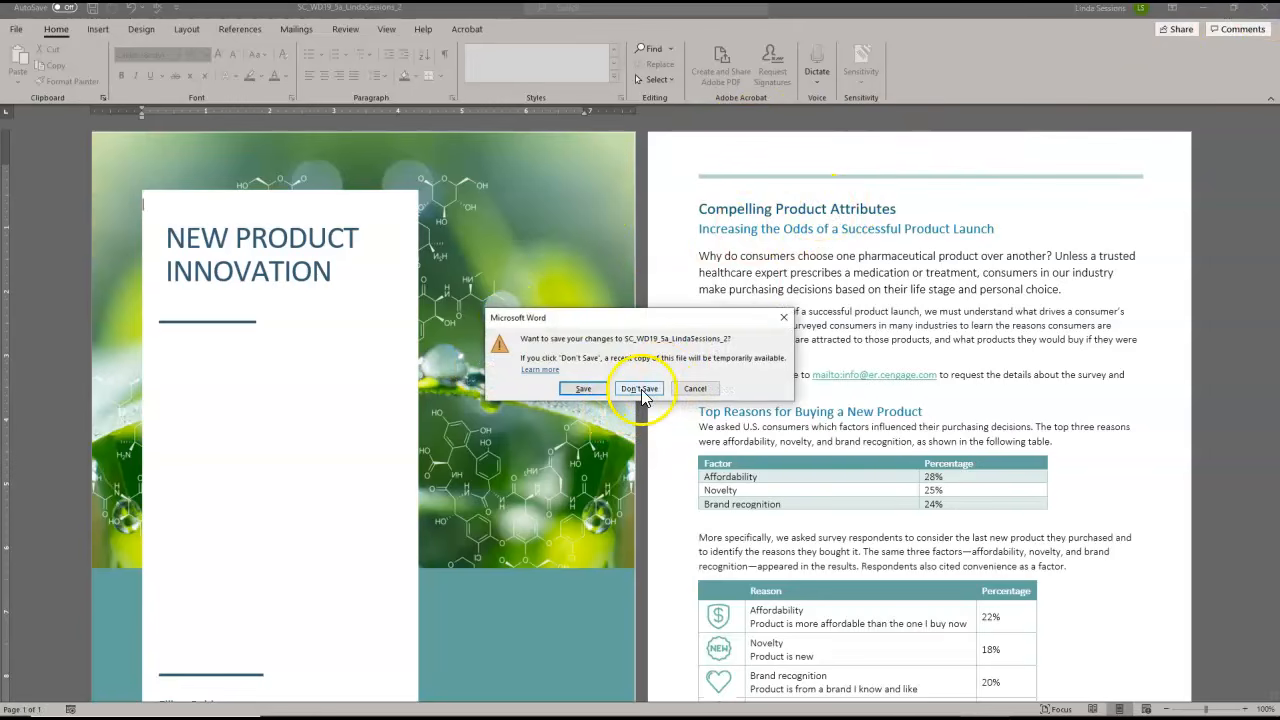
left_click(596, 388)
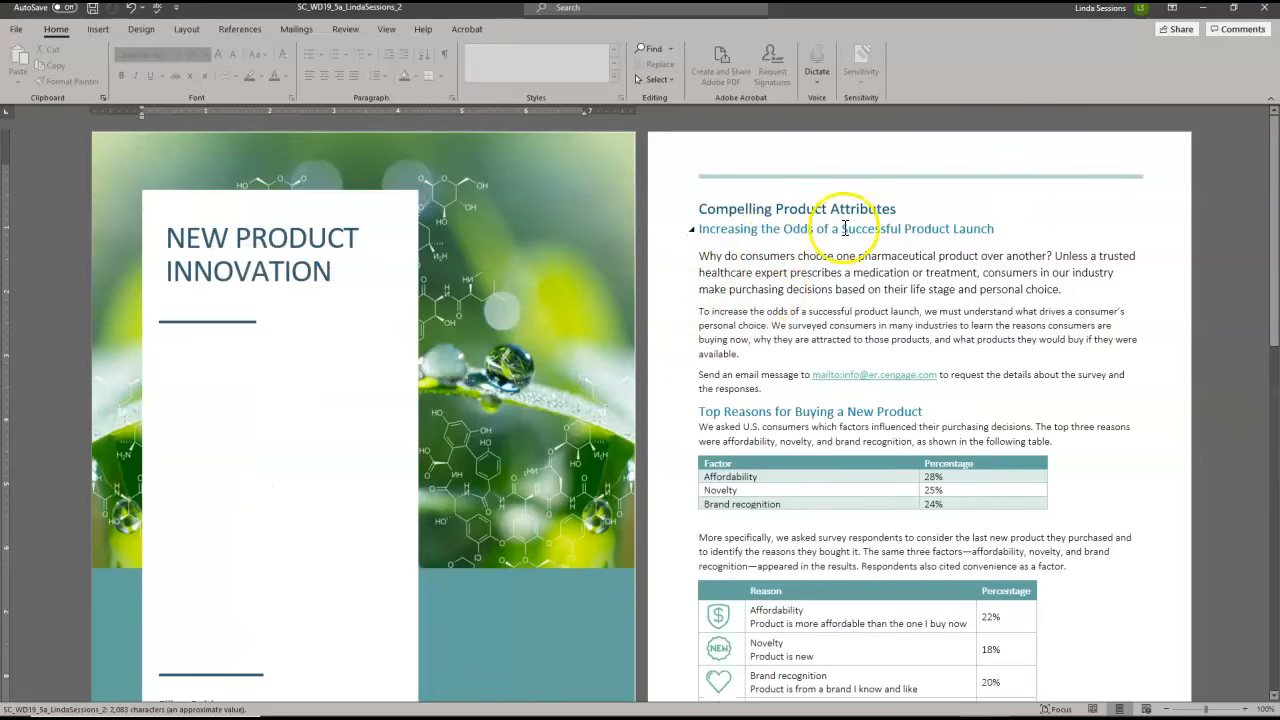
left_click(1262, 9)
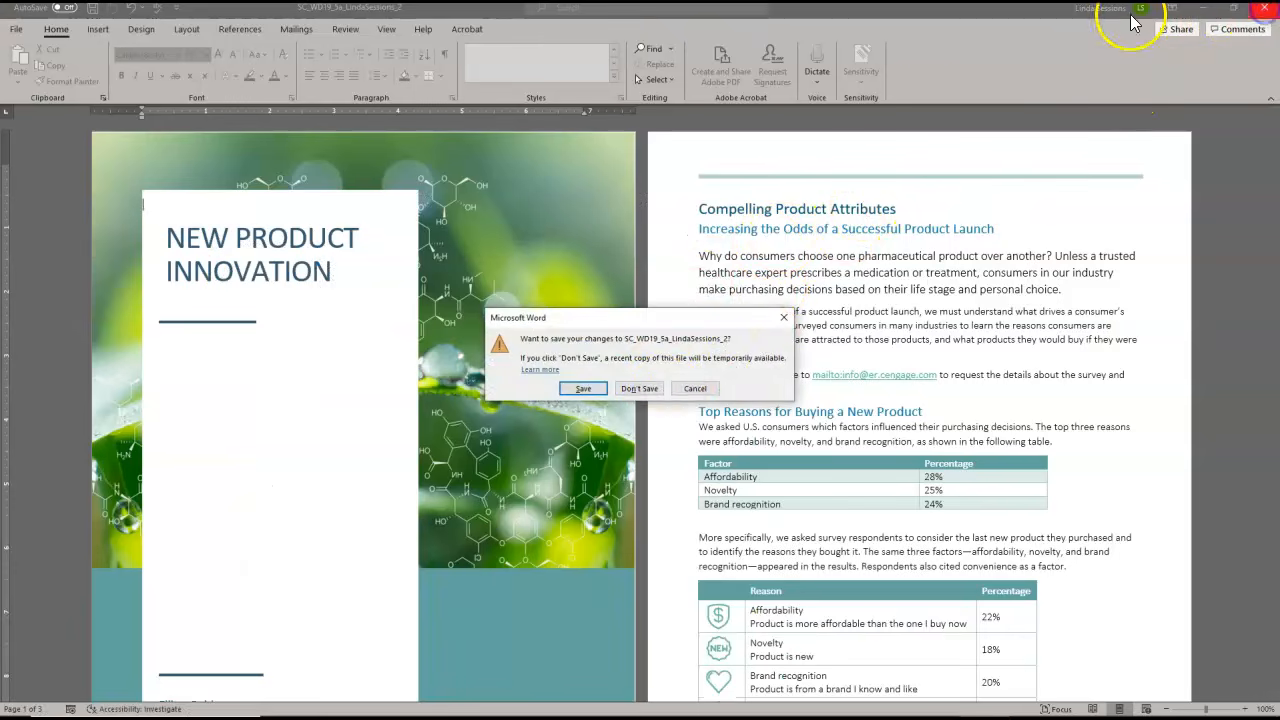
left_click(694, 389)
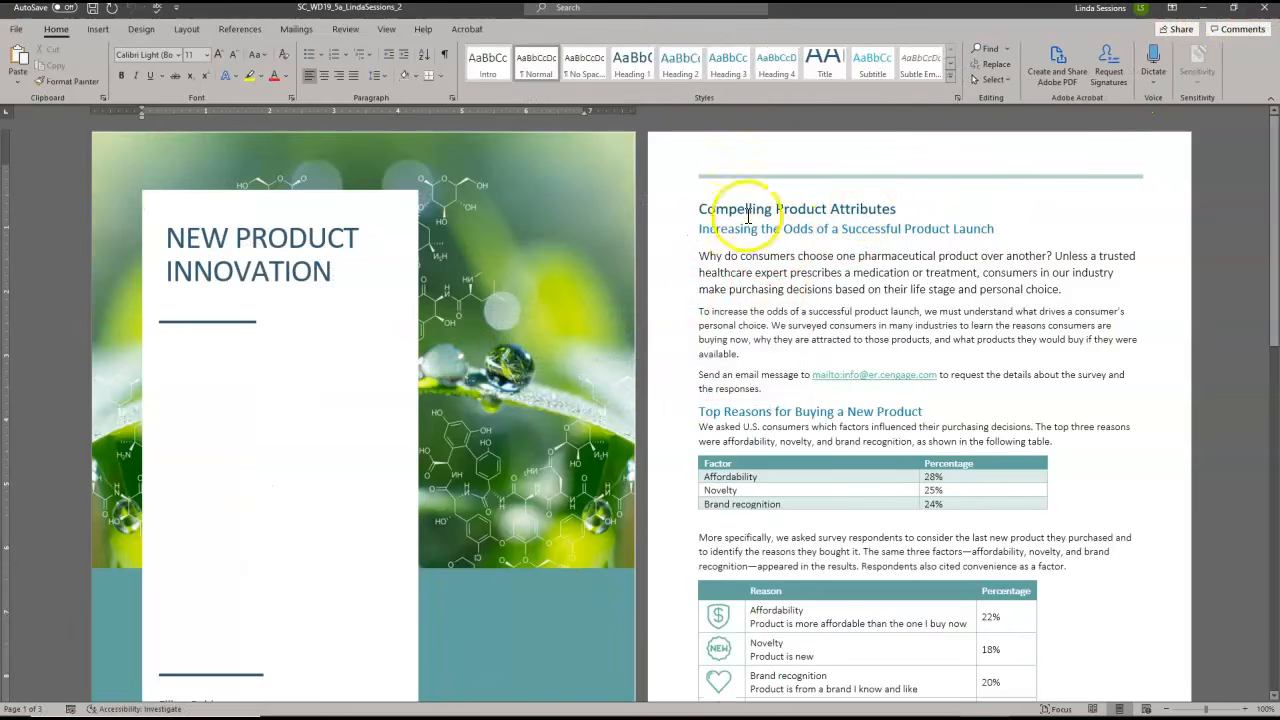
left_click(1264, 10)
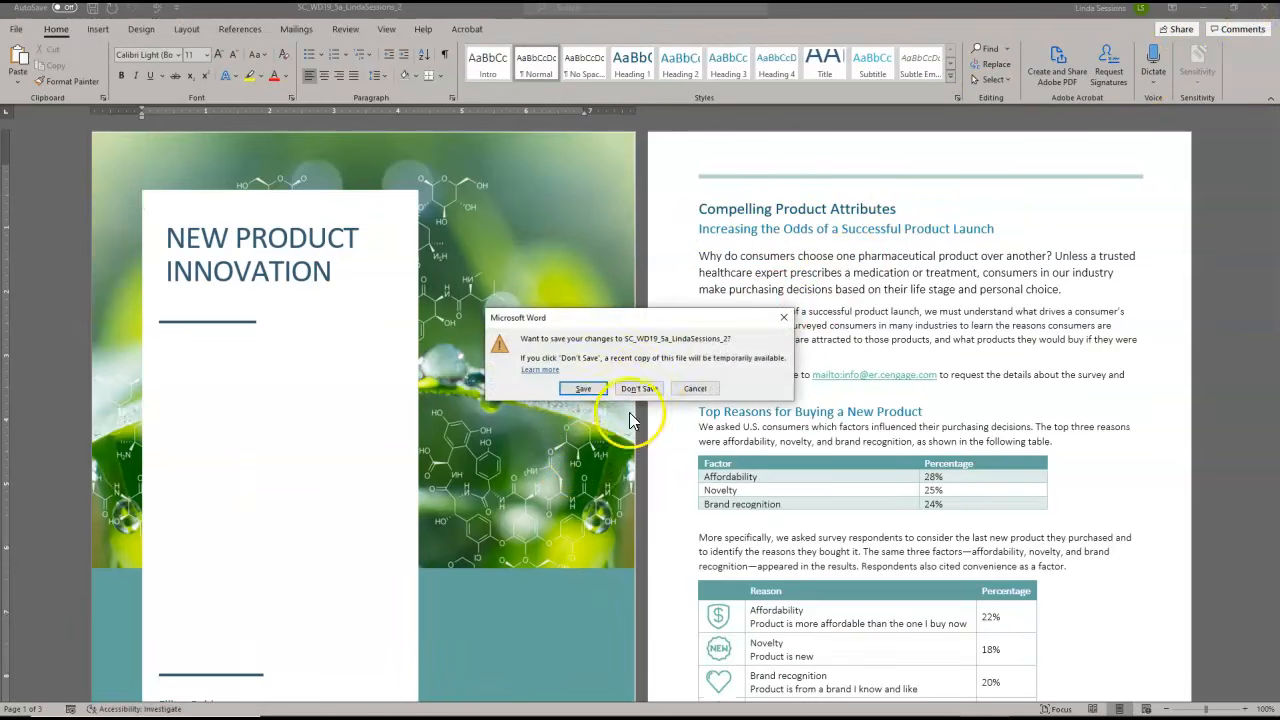
left_click(638, 389)
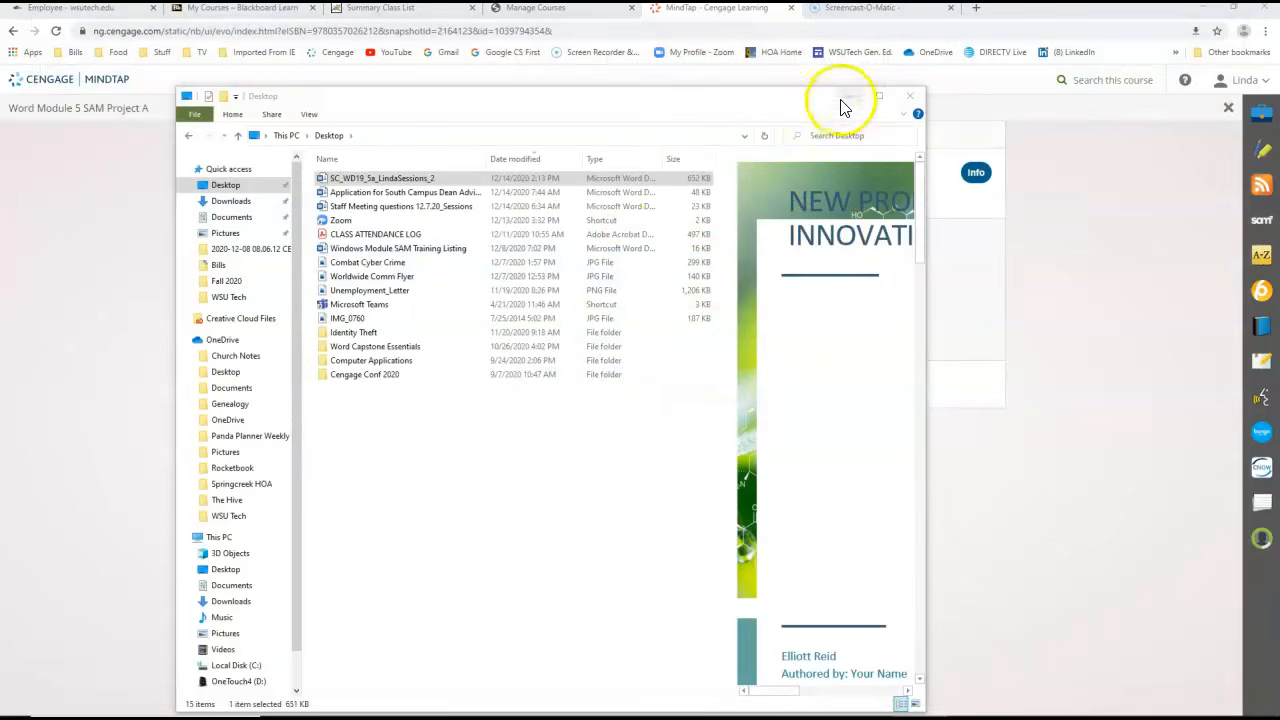
left_click(909, 97)
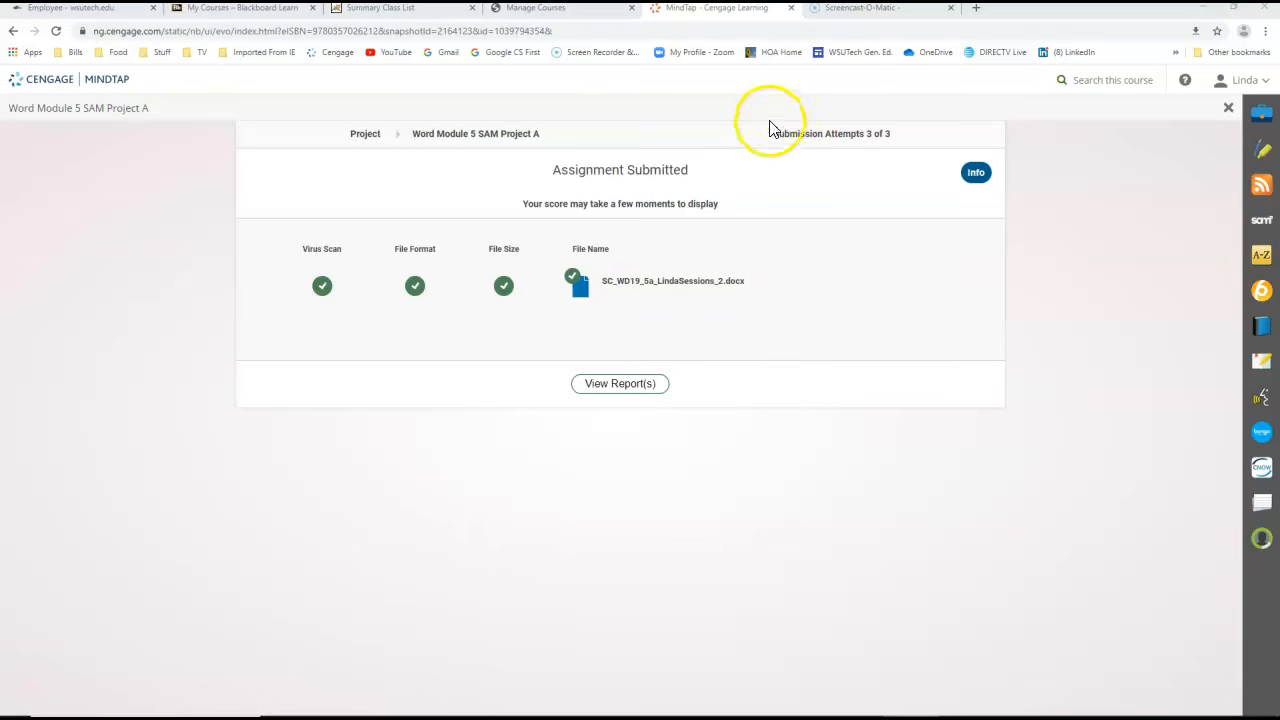
Reopen the Word Module 5 SAM Project A assignment from the MindTap course outline and start a new submission attempt
left_click(13, 31)
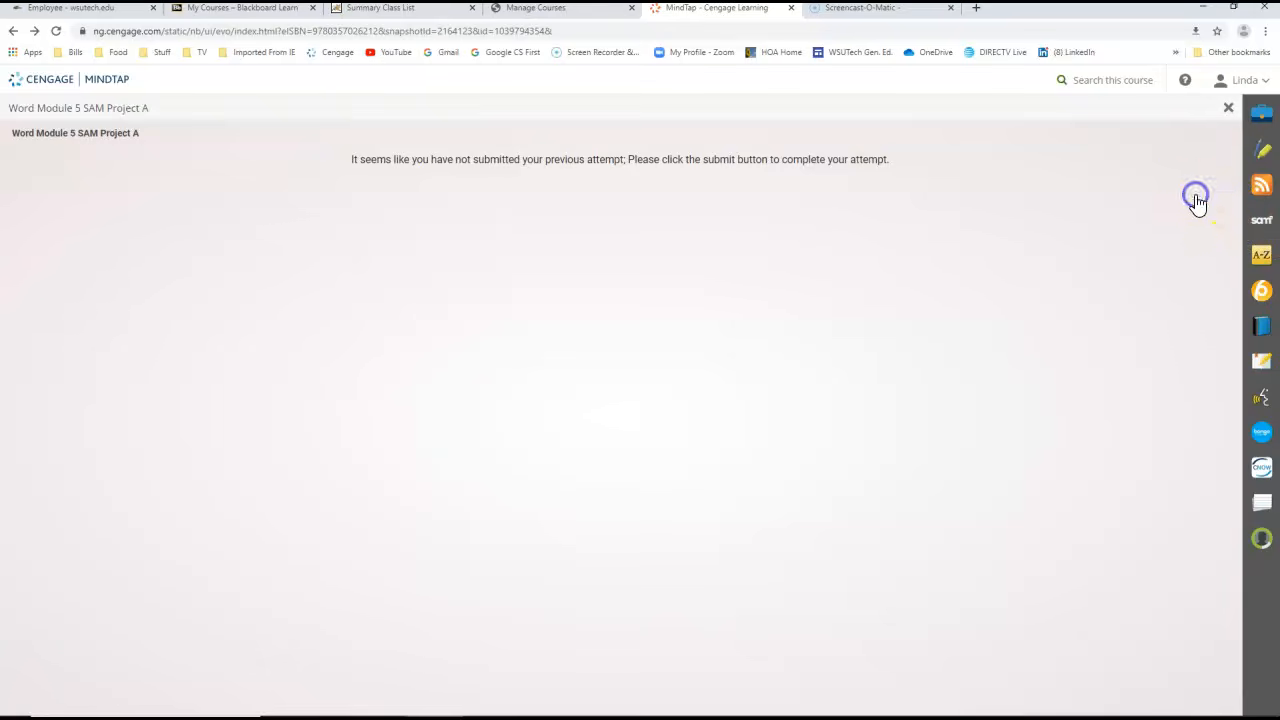
left_click(1196, 197)
left_click(619, 217)
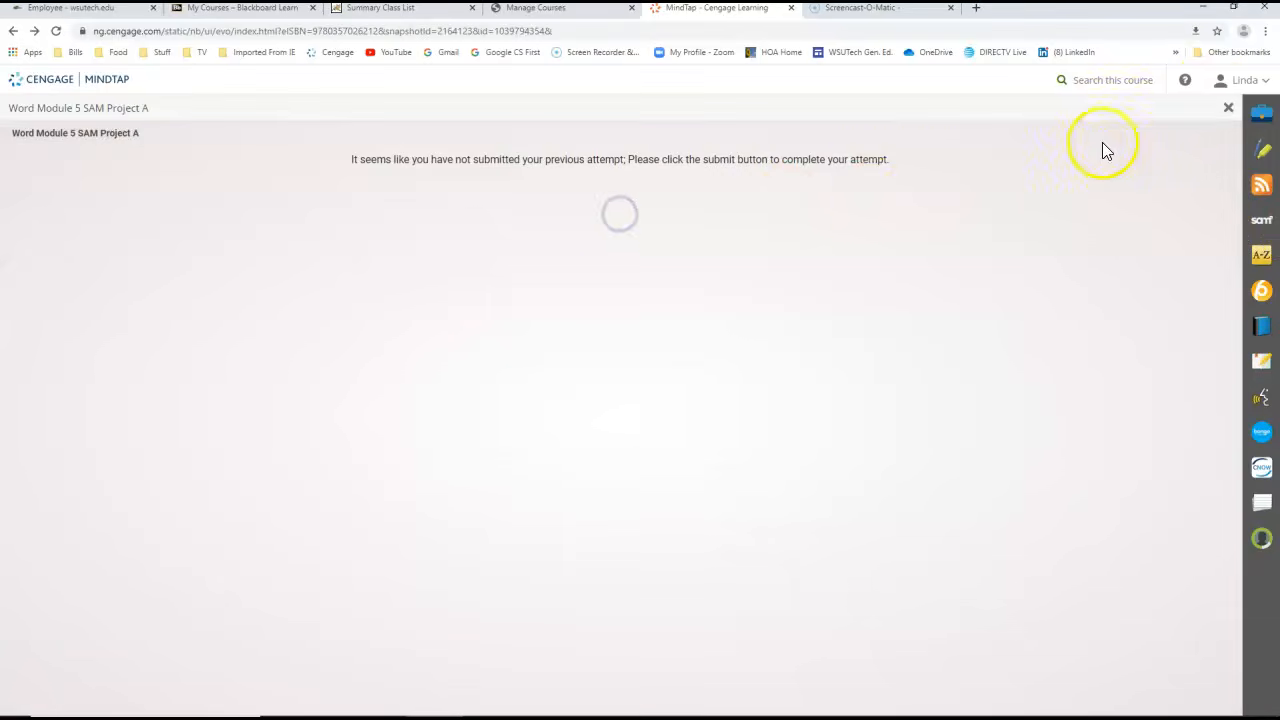
left_click(1226, 107)
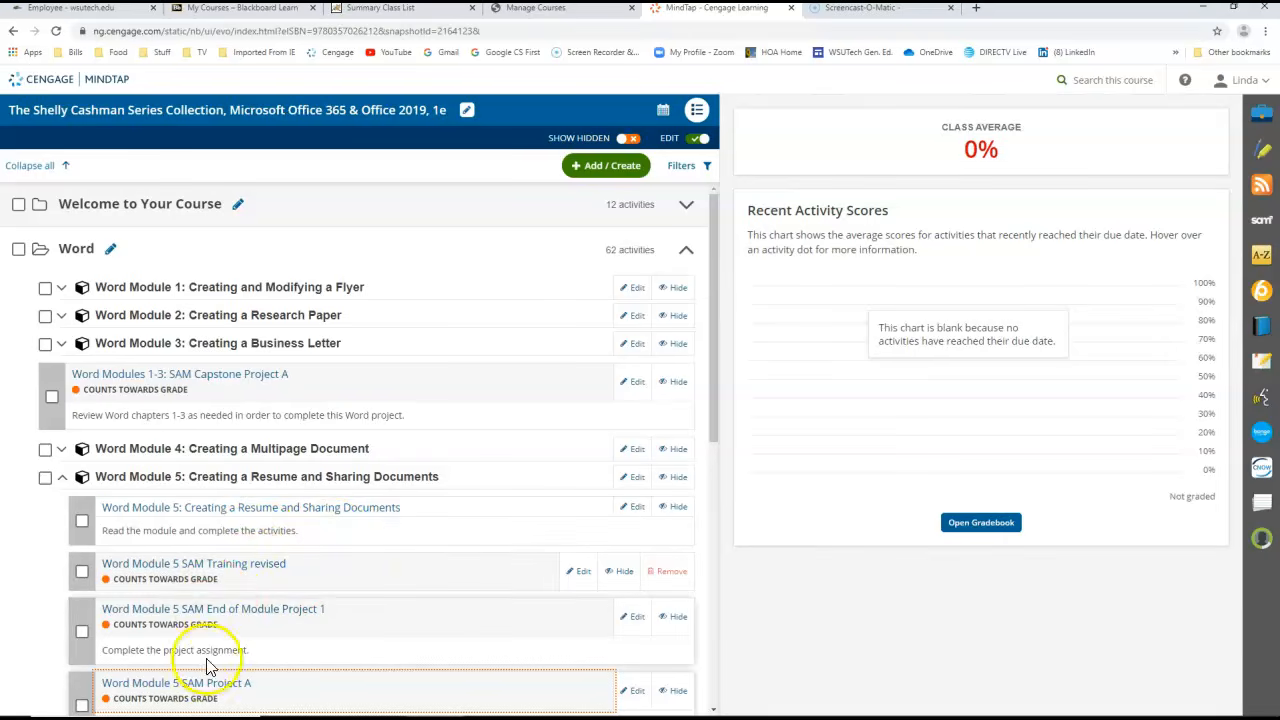
left_click(224, 686)
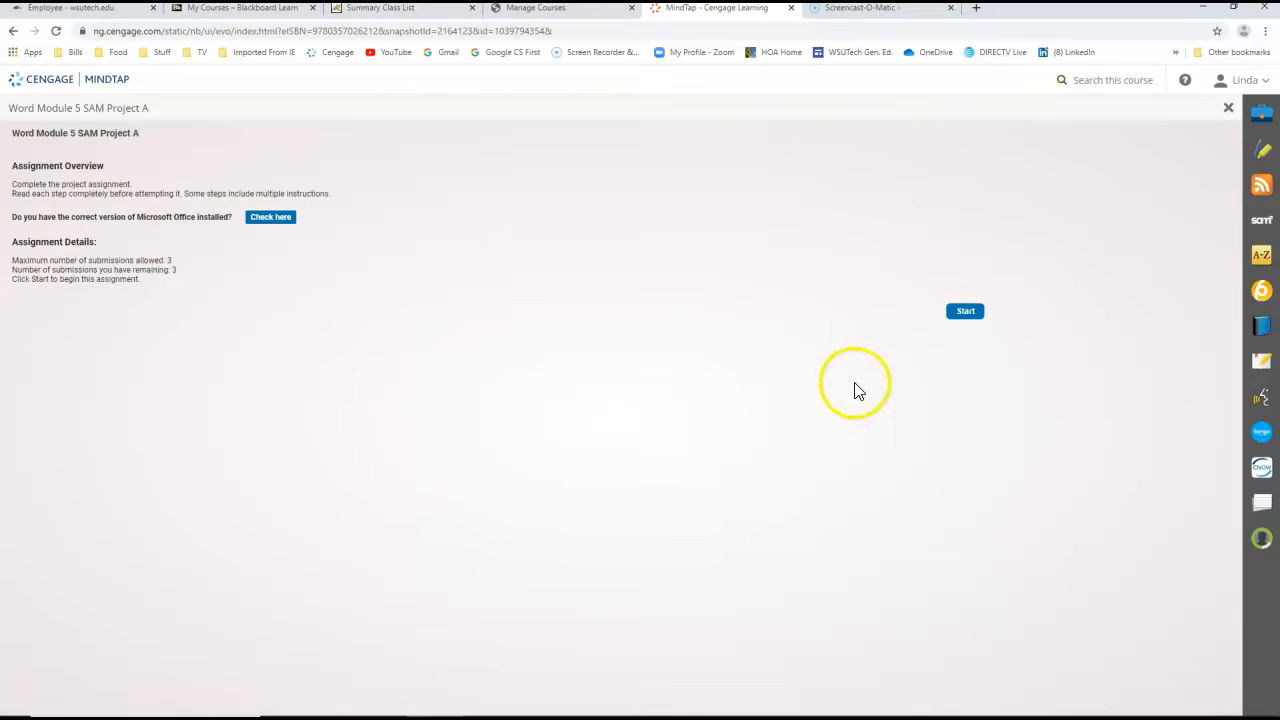
left_click(967, 314)
Upload the SC_WD19_5a report document from the Desktop folder and submit it for grading
left_click(462, 380)
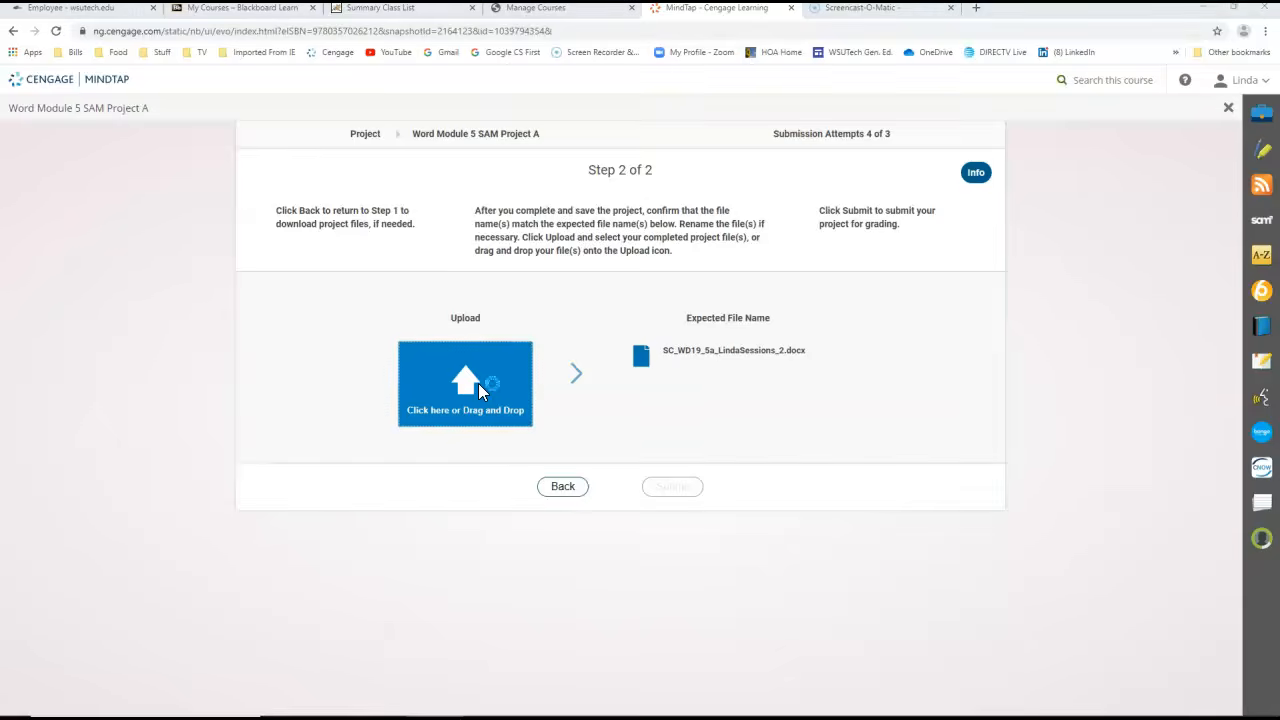
left_click(140, 108)
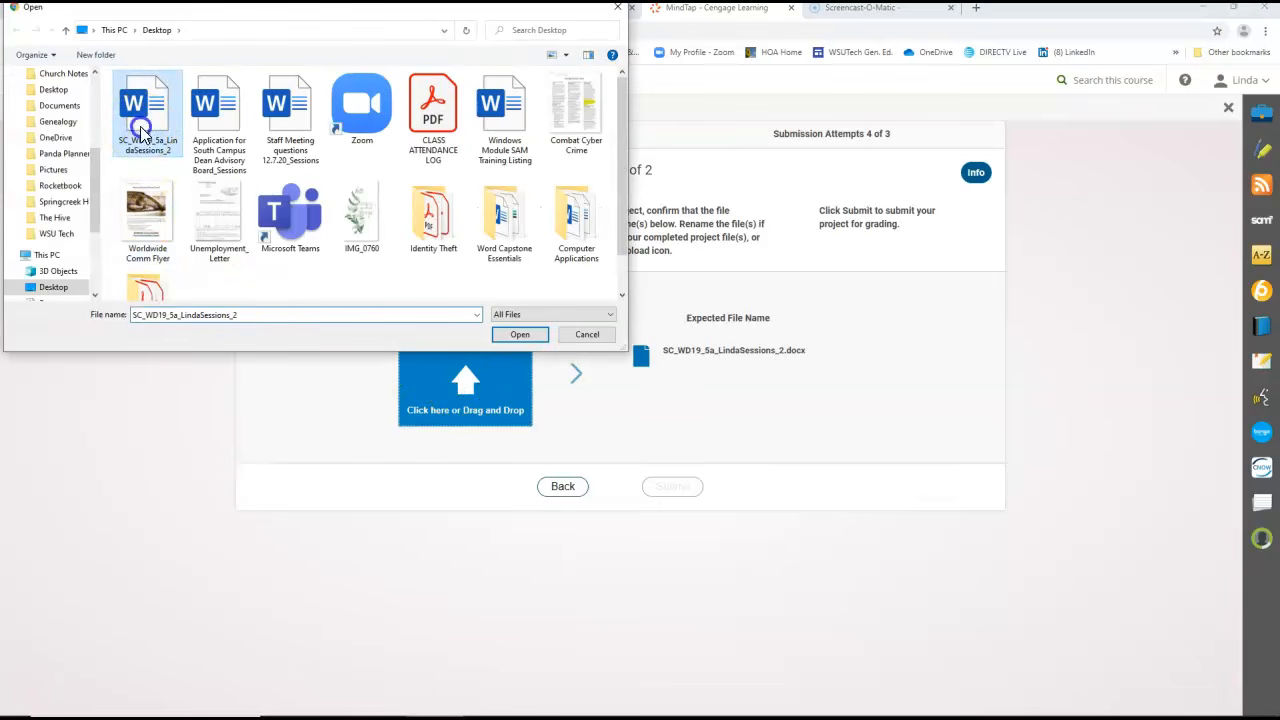
left_click(515, 334)
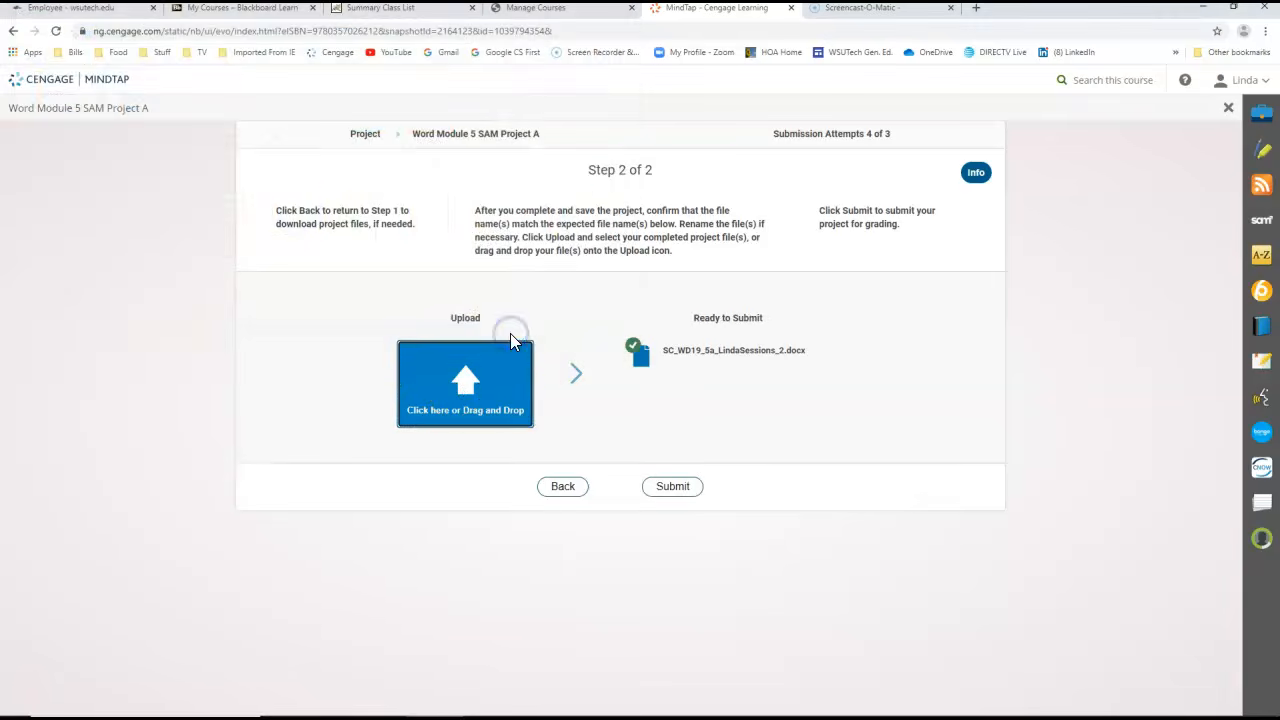
left_click(688, 487)
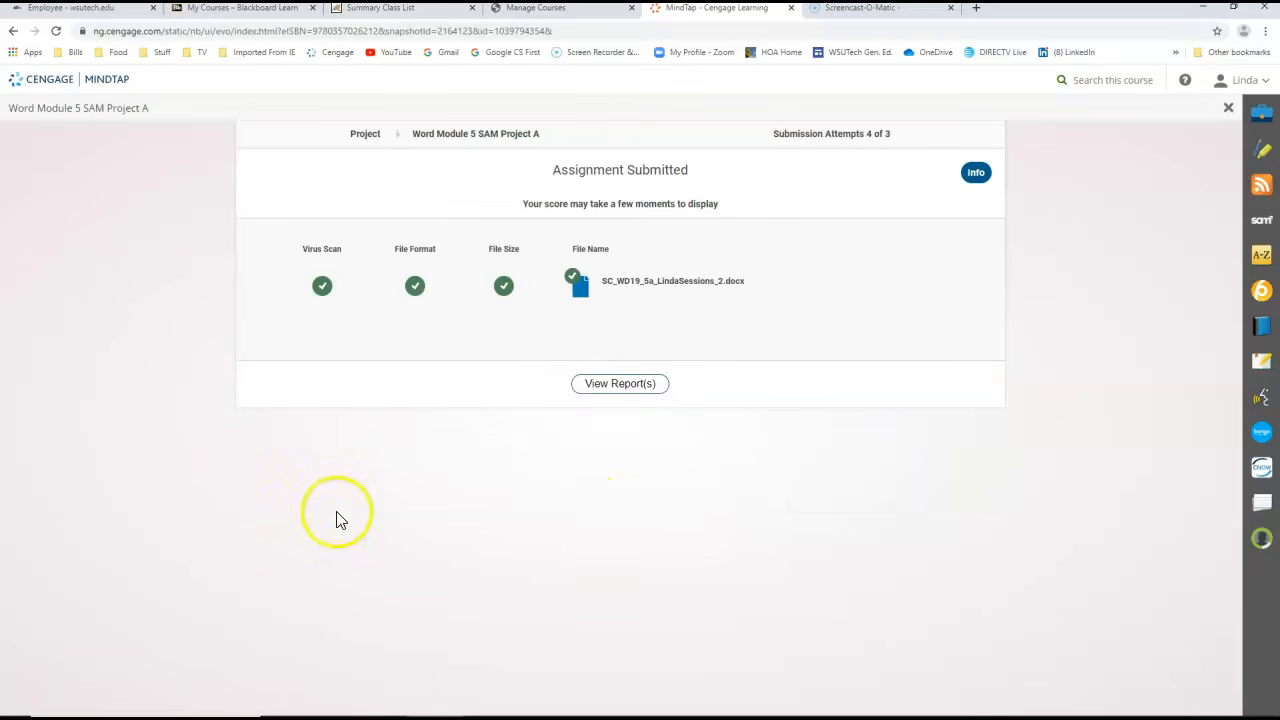
Open the downloaded grading report in Word, review the step 7 hyperlink feedback and the marked-up page, and close the report
left_click(630, 389)
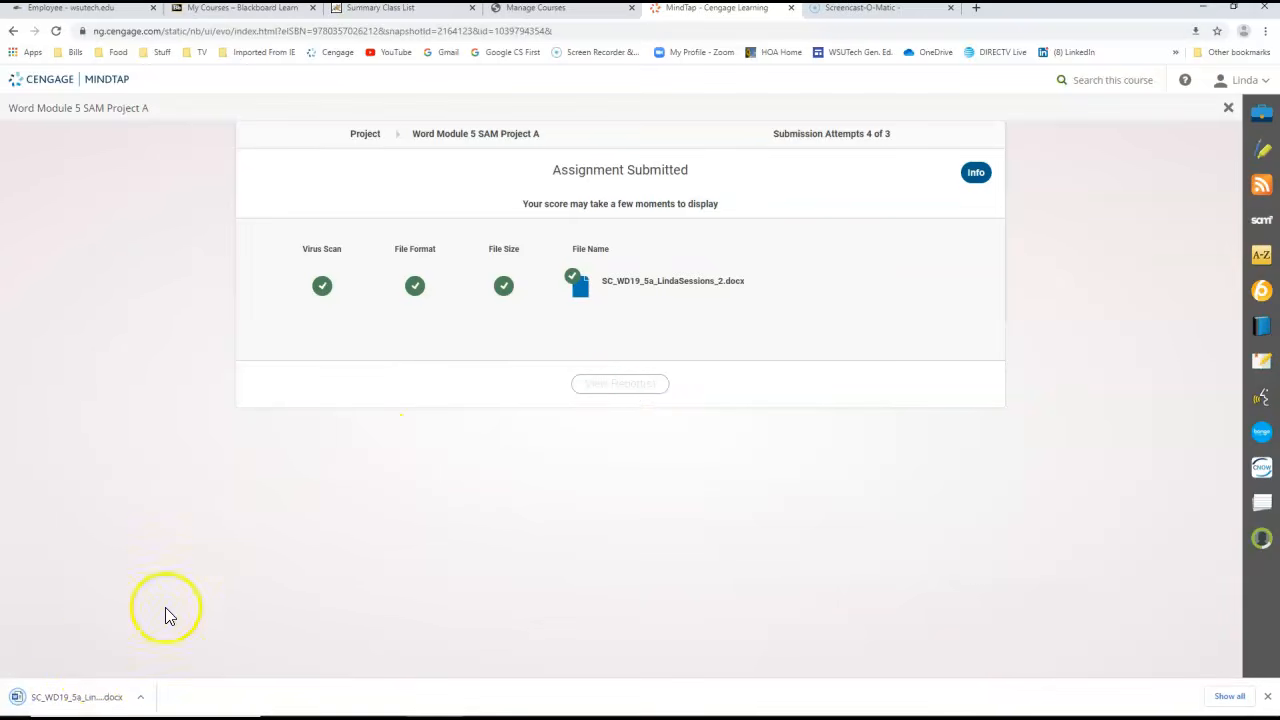
left_click(80, 697)
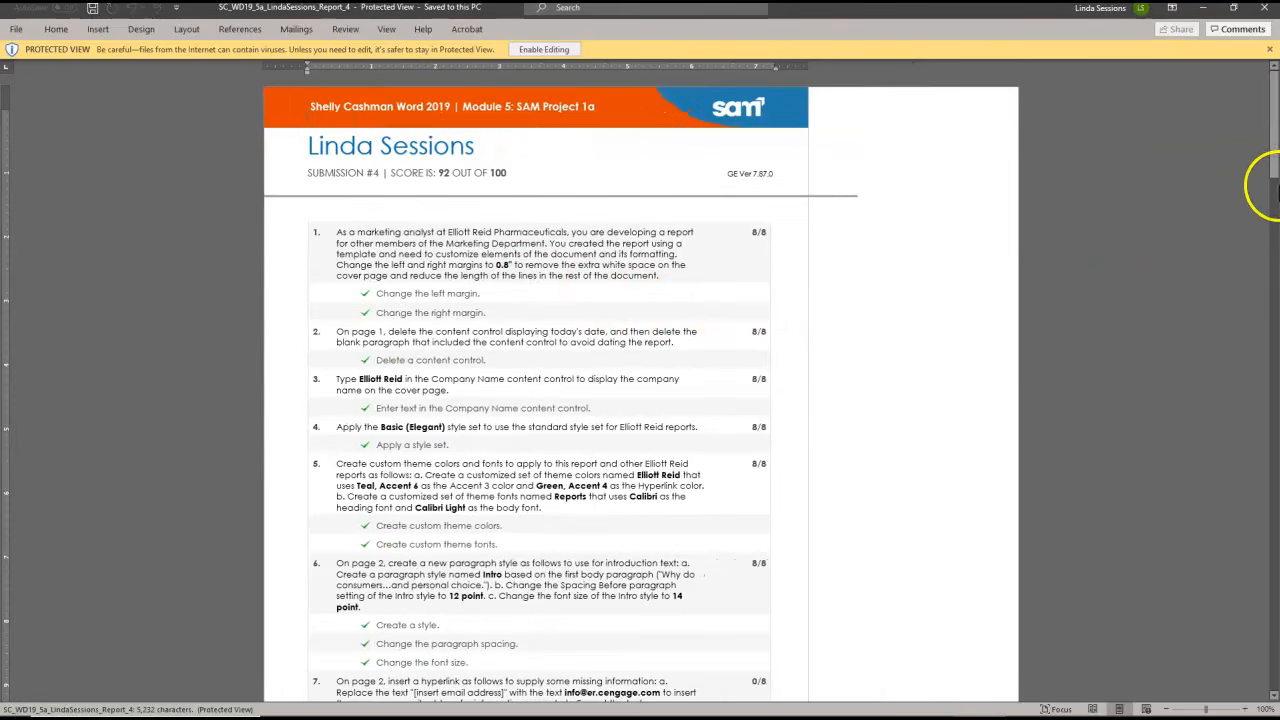
left_click_drag(1274, 170, 1272, 225)
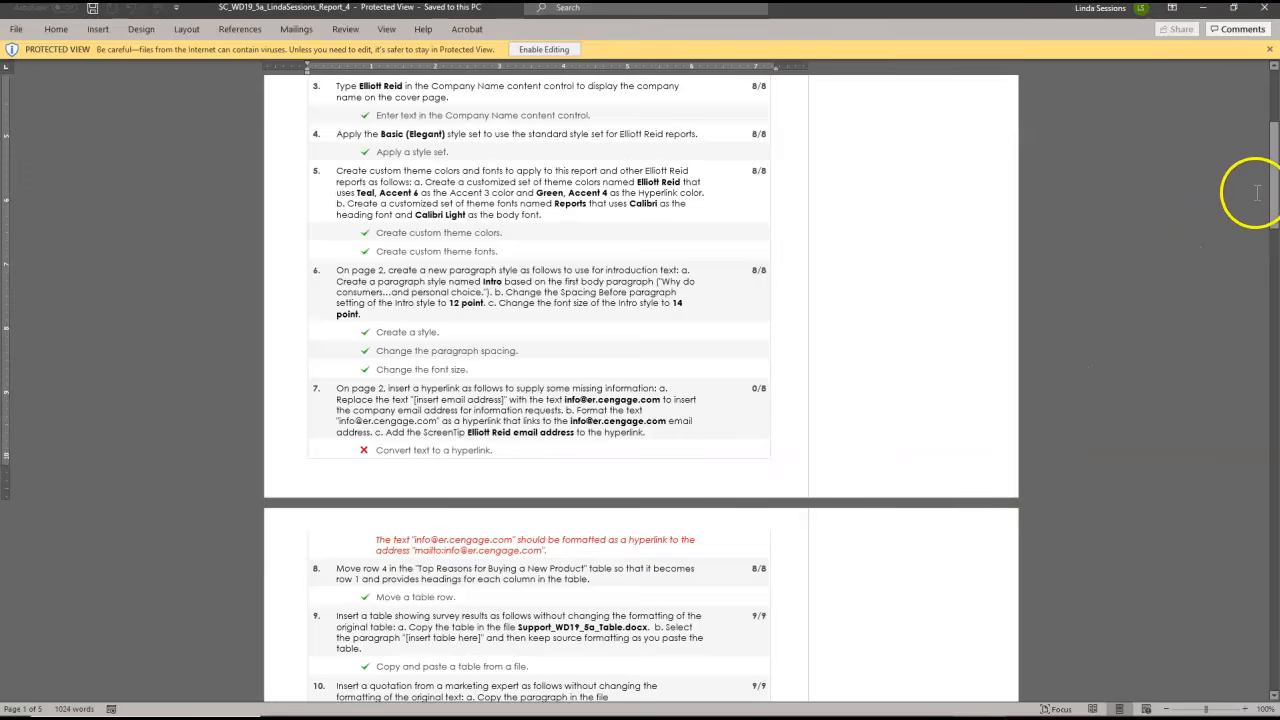
left_click_drag(1274, 210, 1274, 524)
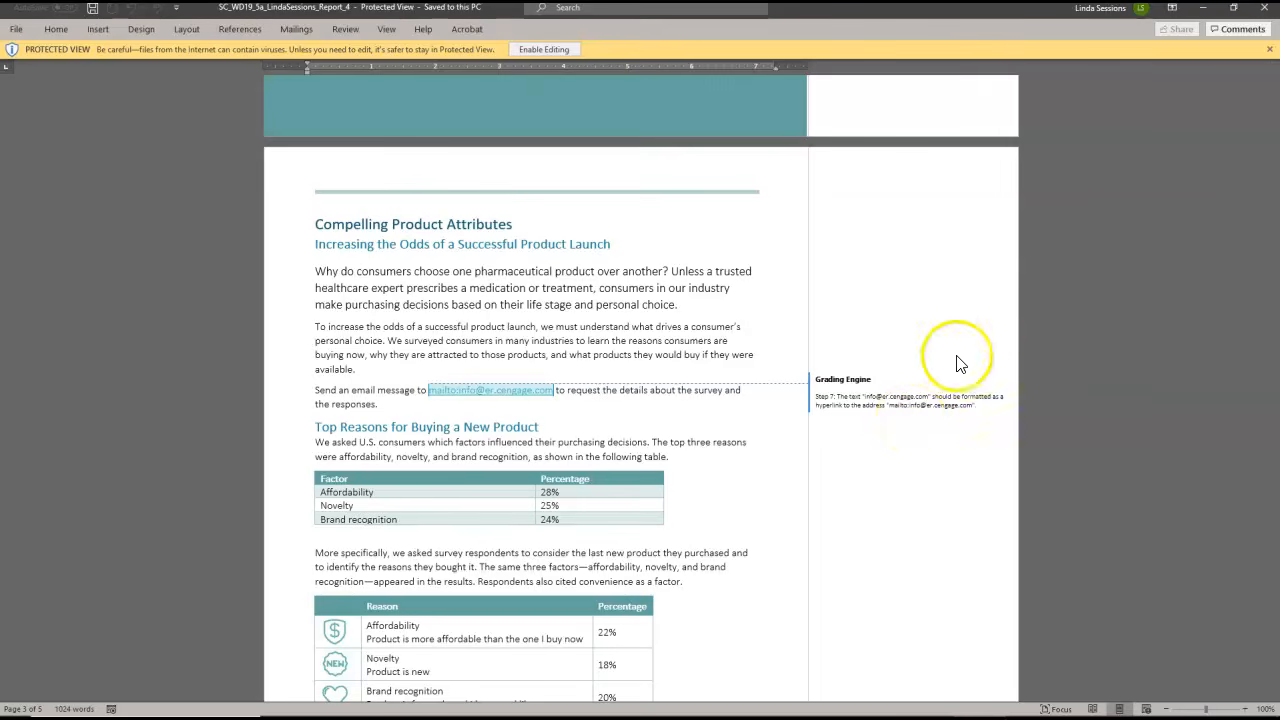
left_click(1265, 10)
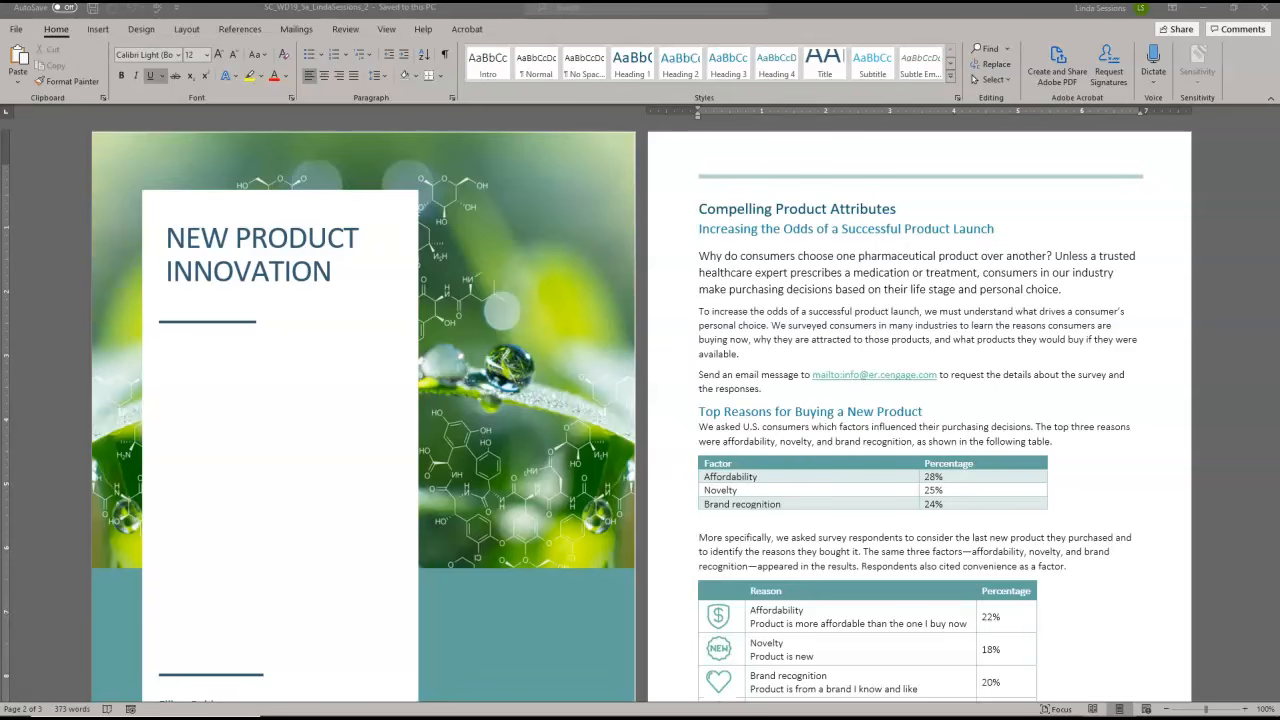
Edit the email hyperlink on page 2 so its display text is the plain company address without "mailto:", and save the document
left_click_drag(1273, 200, 1273, 222)
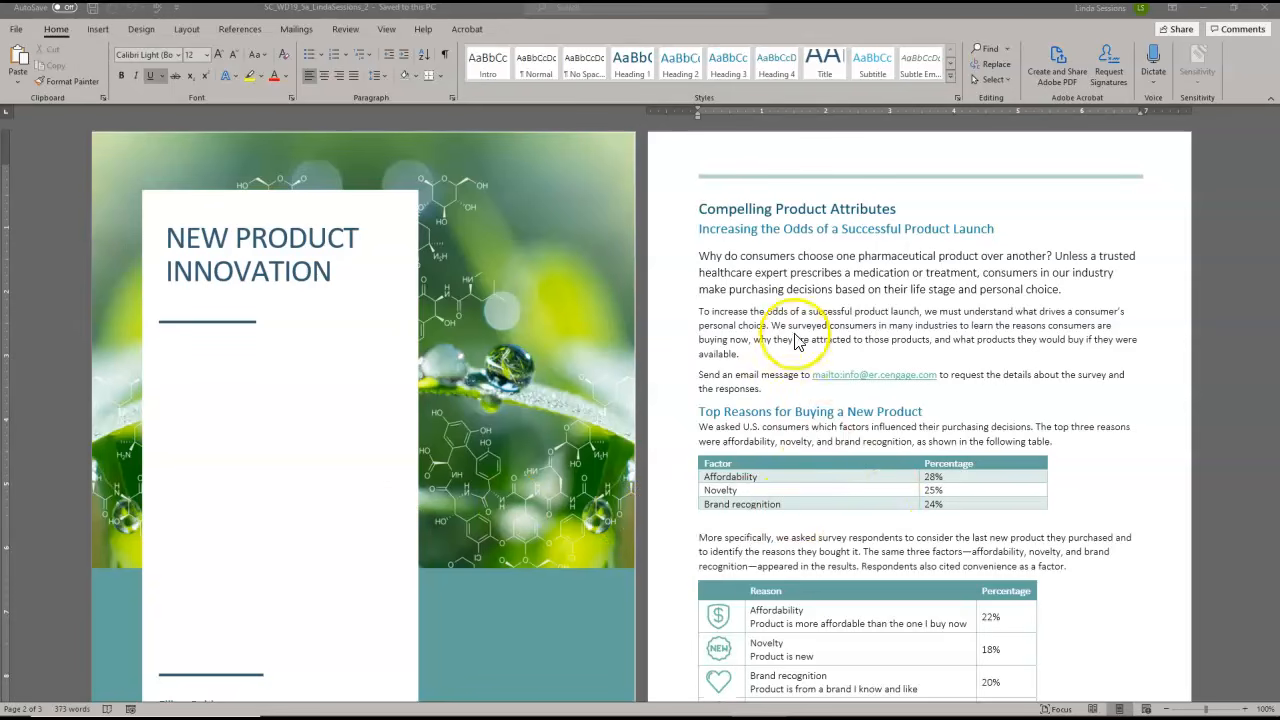
right_click(852, 376)
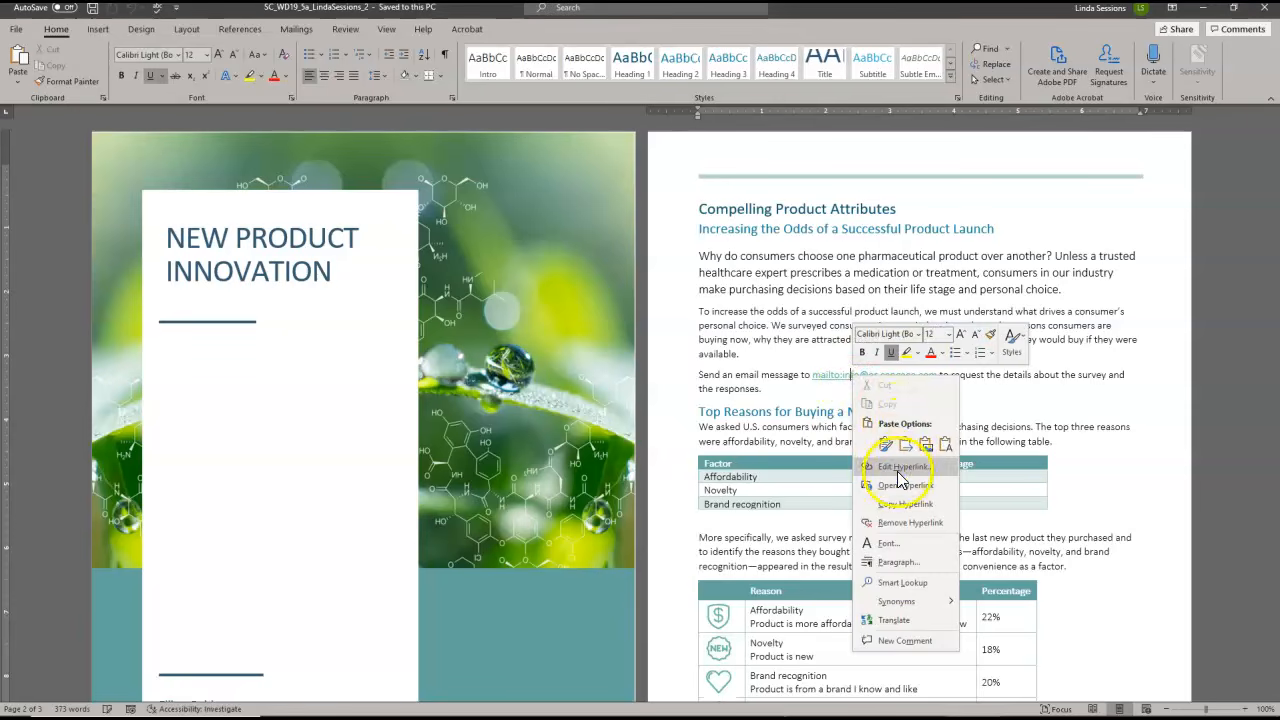
left_click(898, 478)
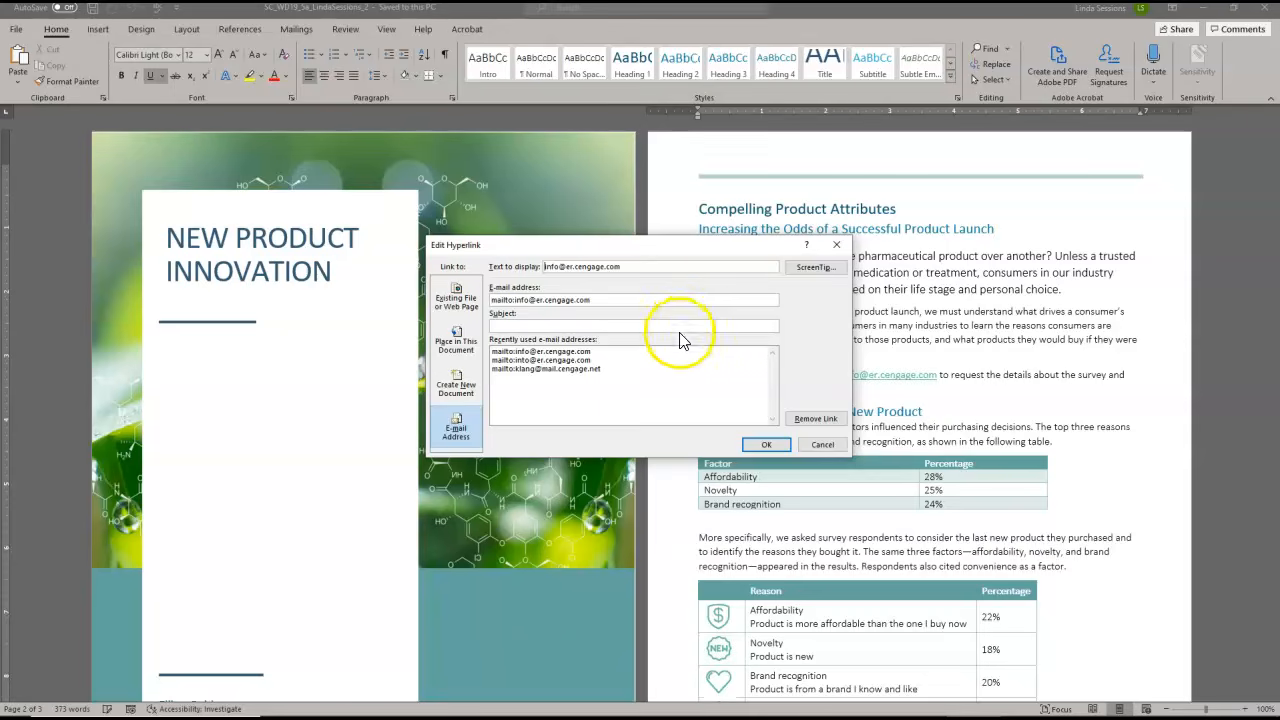
left_click(761, 446)
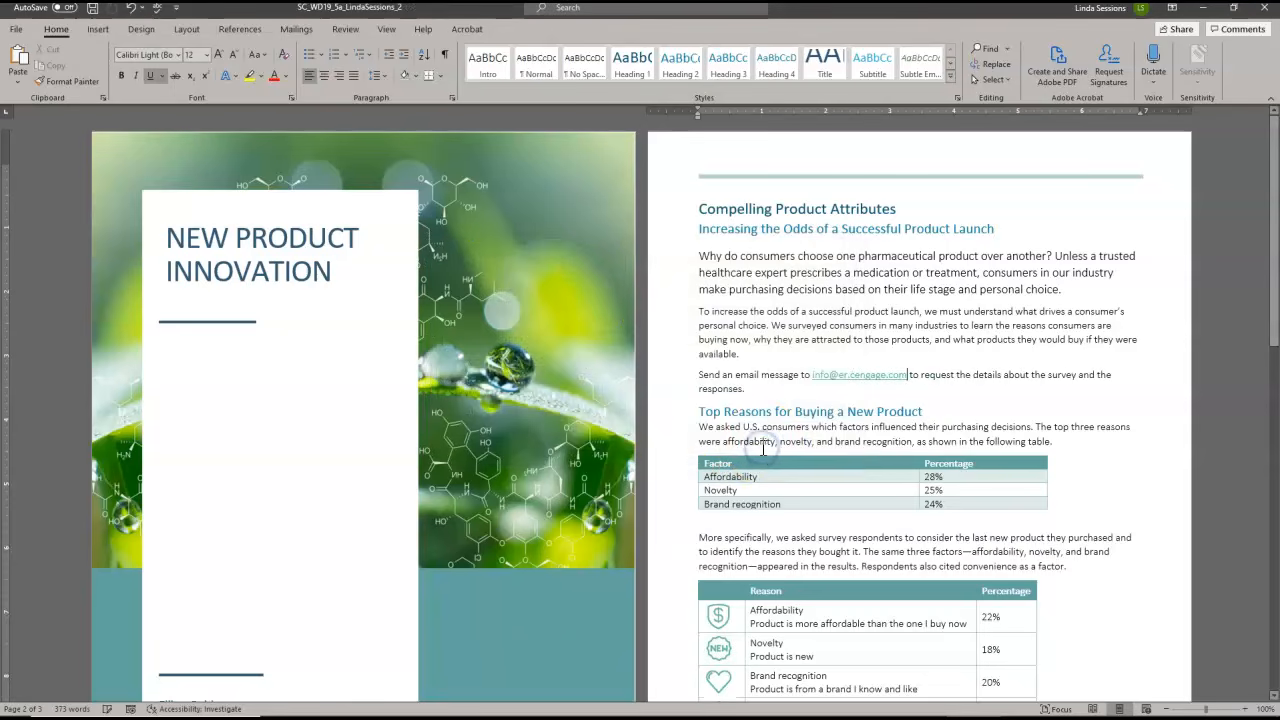
left_click(92, 10)
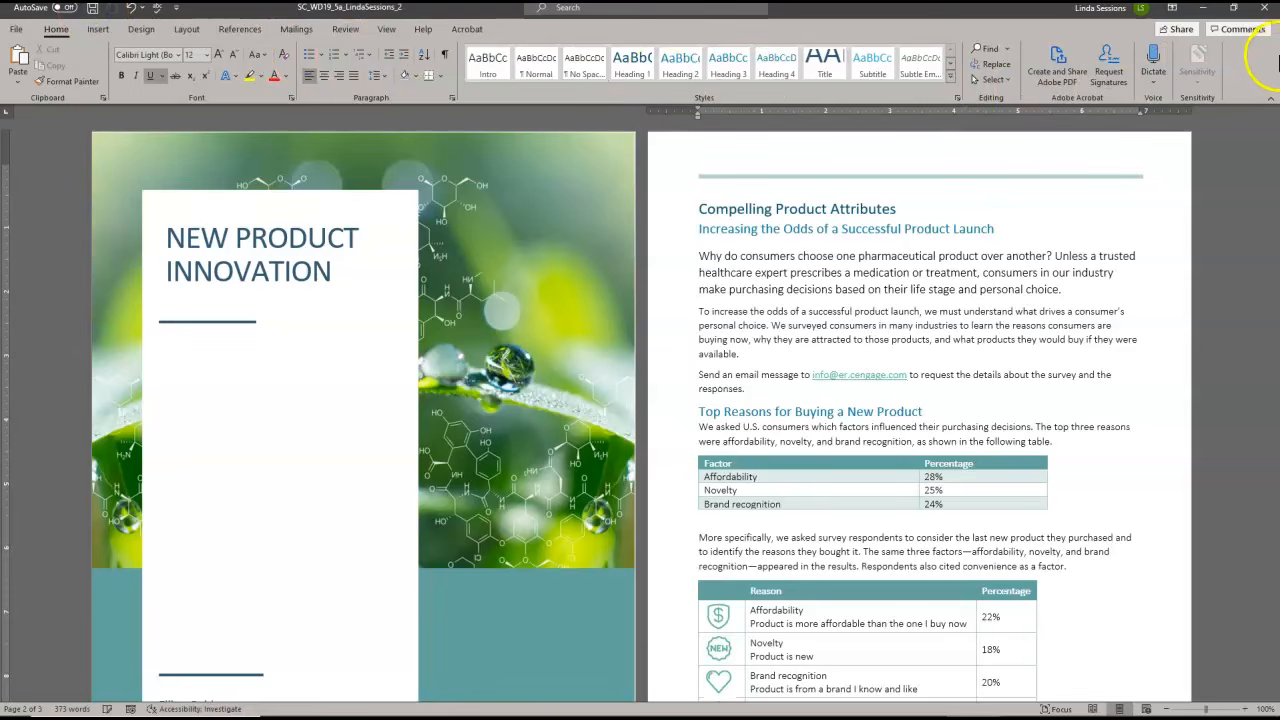
Close the New Product Innovation document without saving further changes, and close the Desktop folder window
left_click(1264, 7)
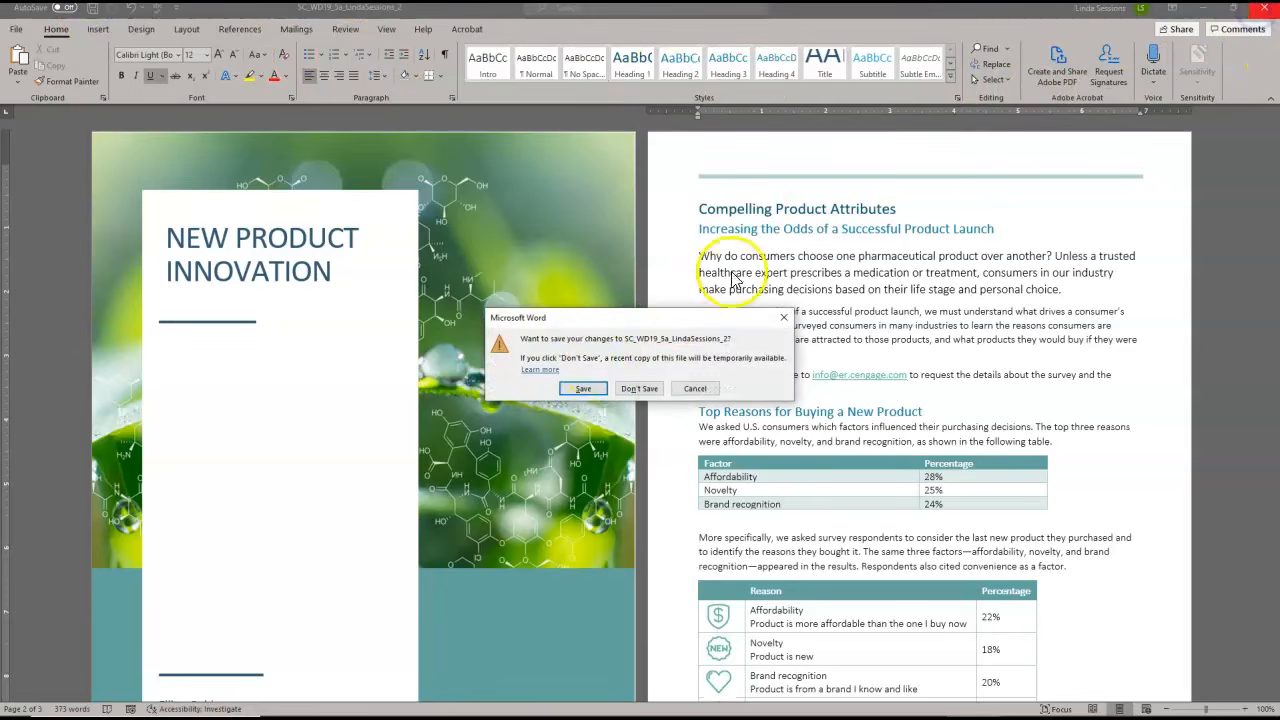
left_click(632, 390)
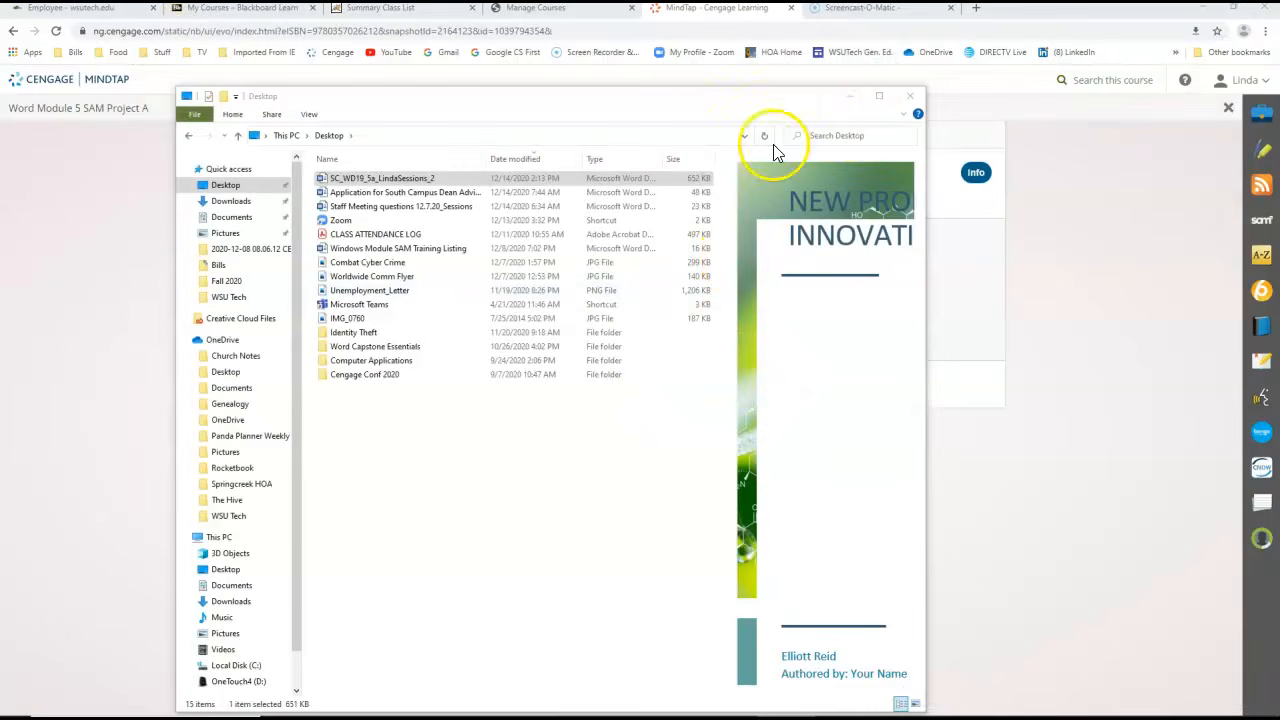
left_click(910, 97)
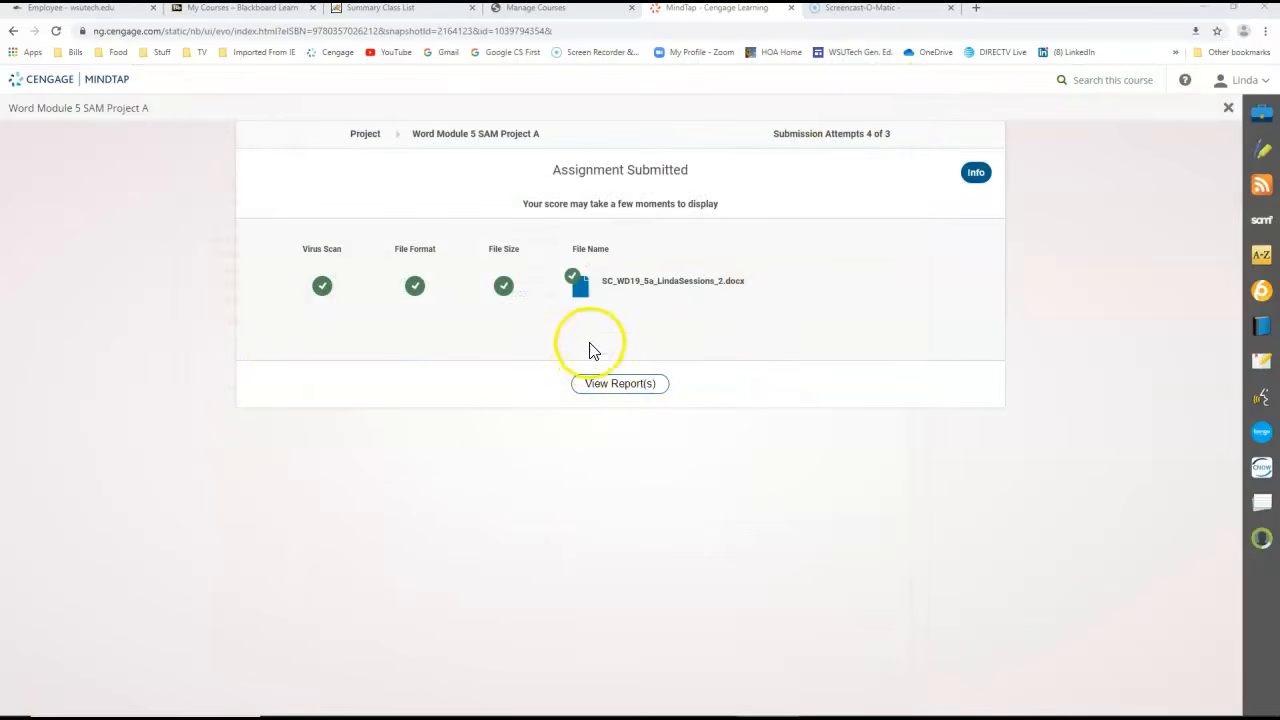
Go back from the submission results to the pending attempt, submit it to complete it, and close the activity
left_click(14, 32)
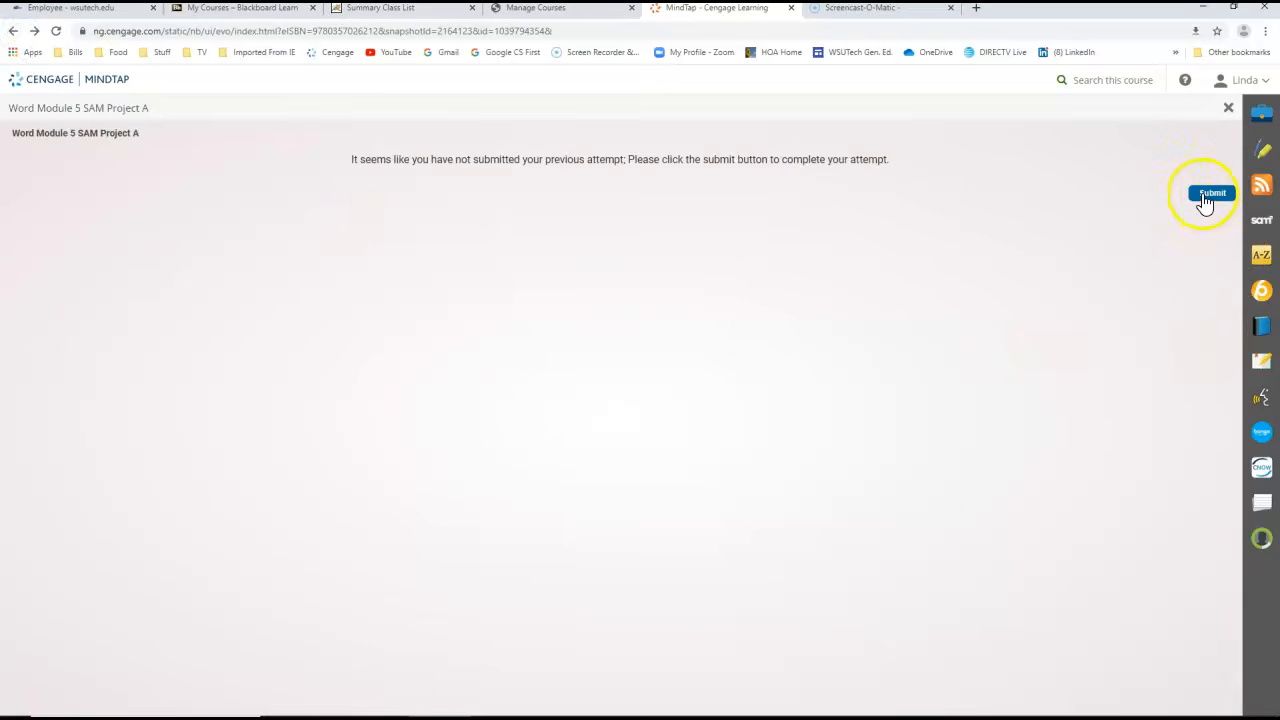
left_click(1207, 195)
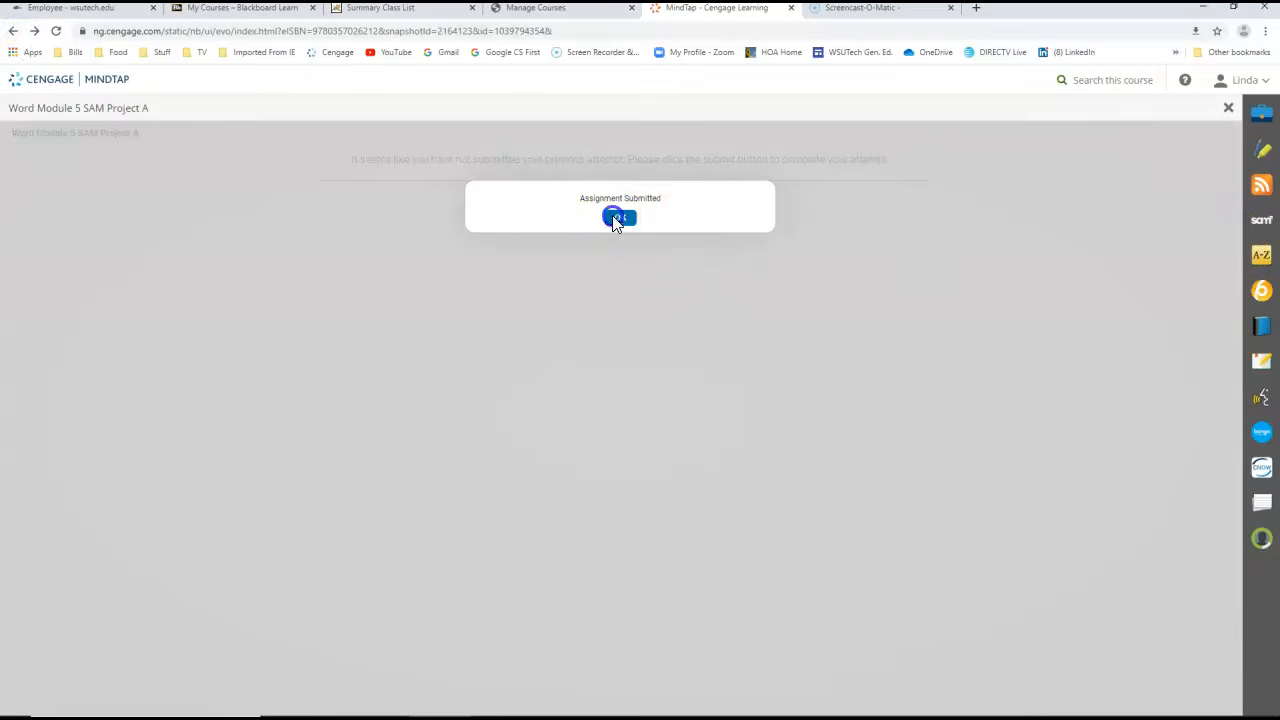
left_click(618, 217)
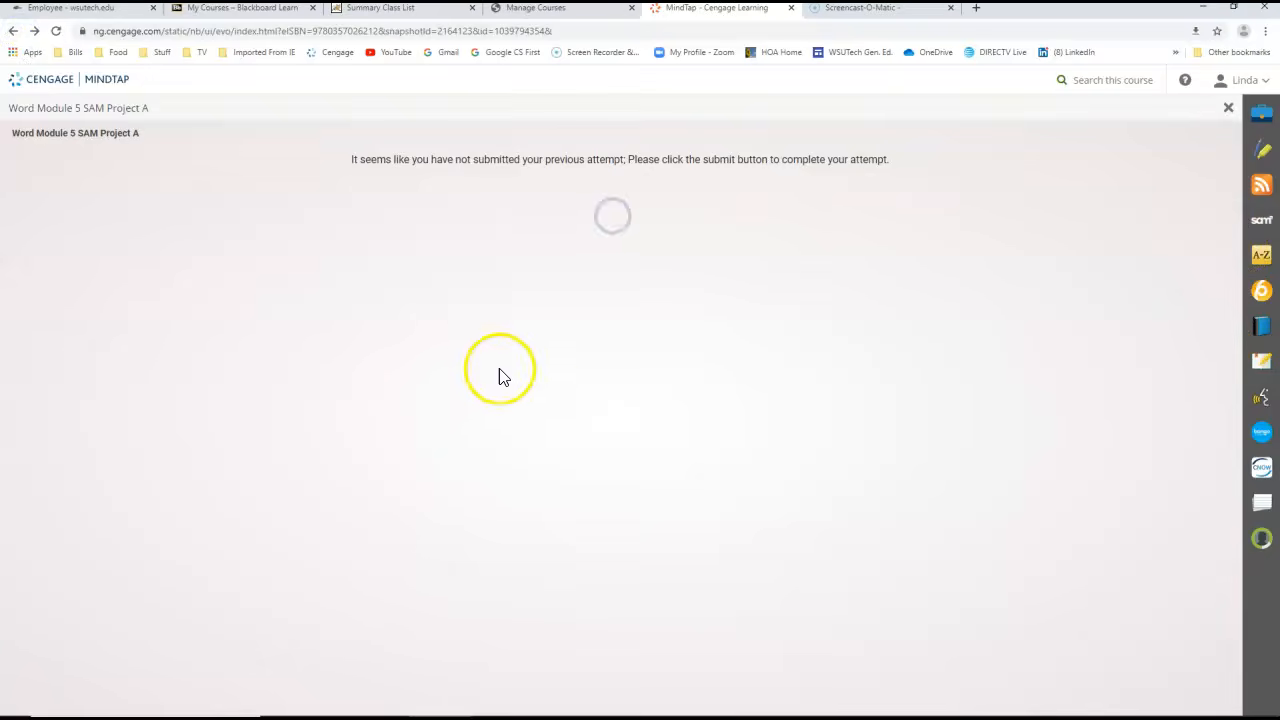
left_click(1228, 107)
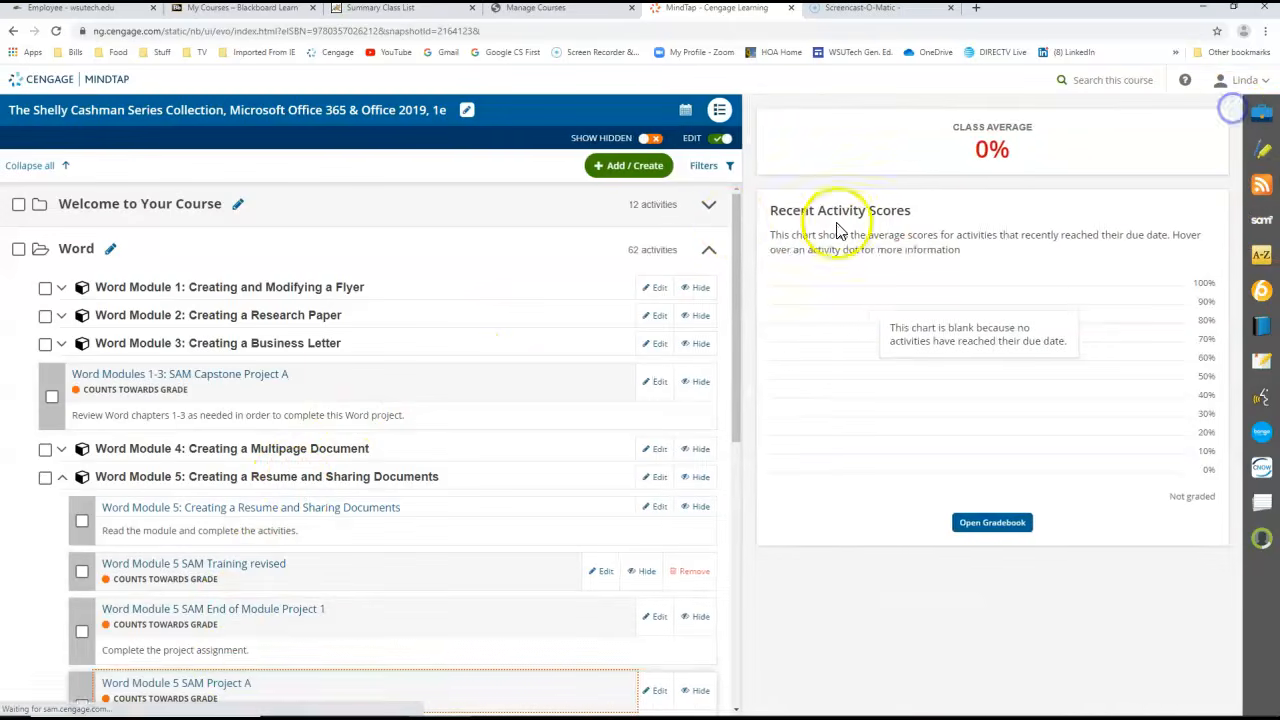
Open Word Module 5 SAM Project A from the course outline, closing and reopening it to reload the page, and go to the upload stage
left_click(220, 686)
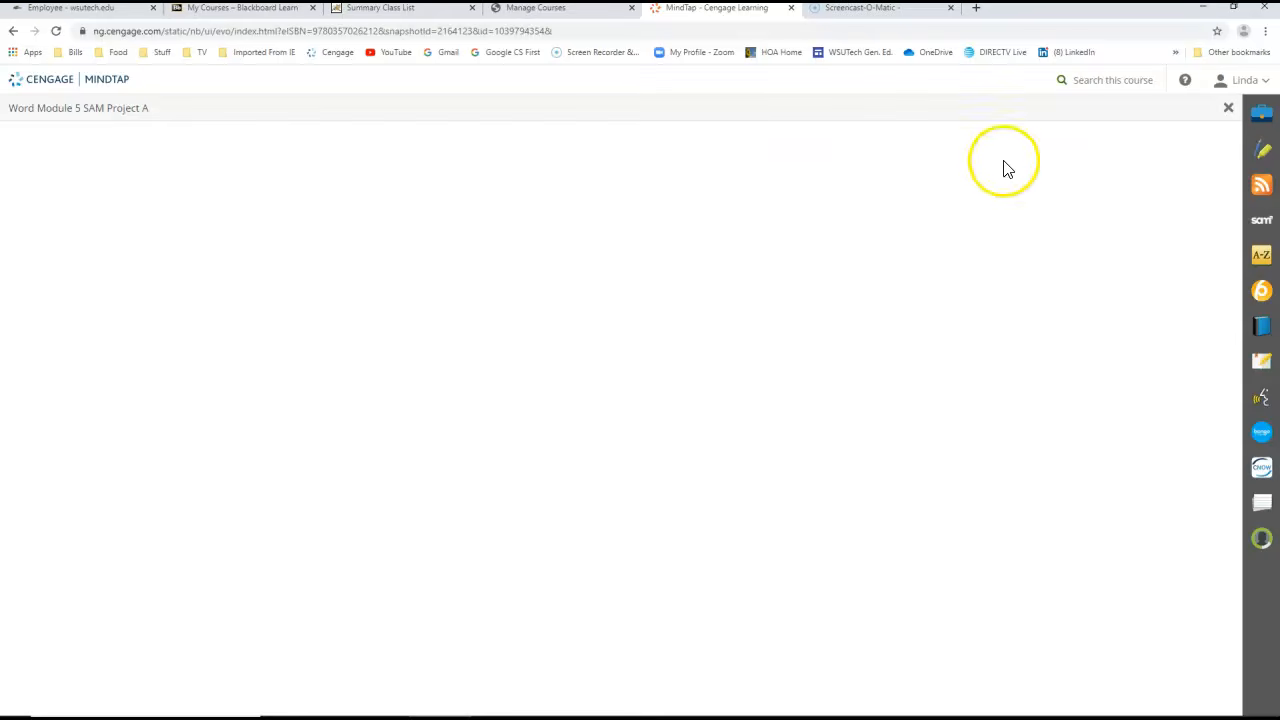
left_click(1067, 157)
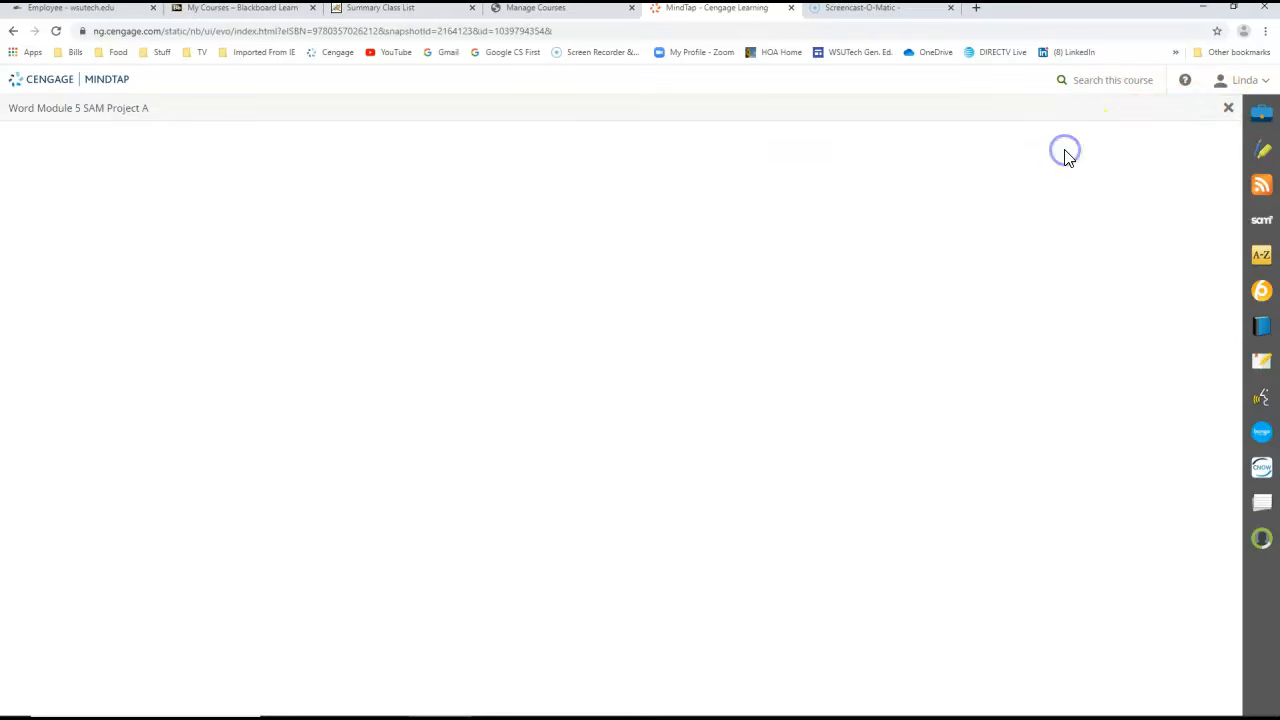
left_click(1228, 112)
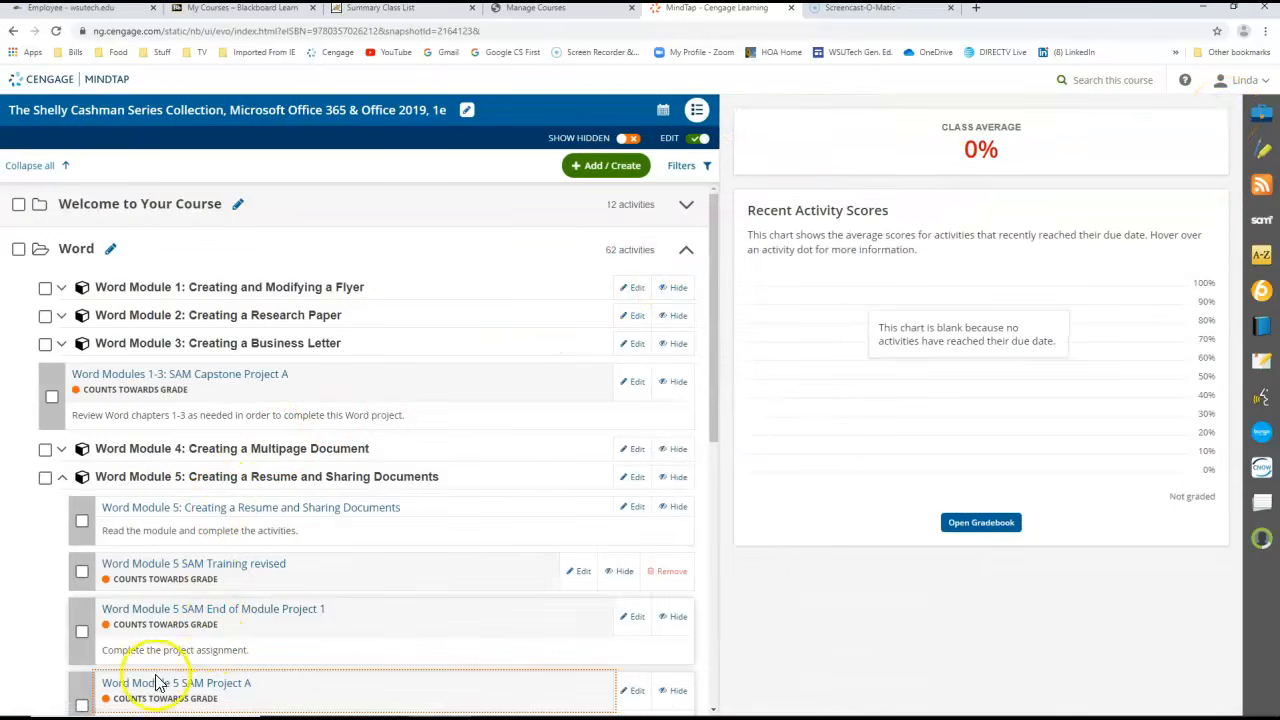
left_click(187, 684)
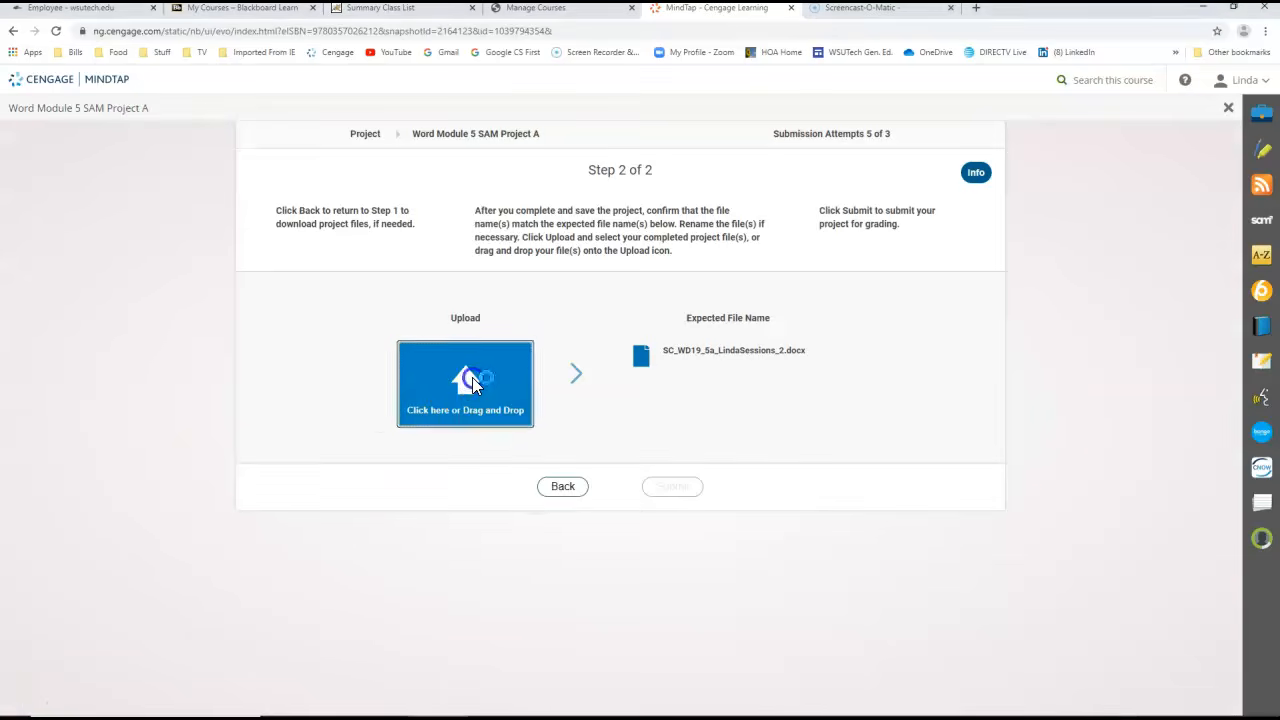
Upload the corrected SC_WD19_5a document from the Desktop folder and submit it for grading
left_click(472, 385)
left_click(145, 108)
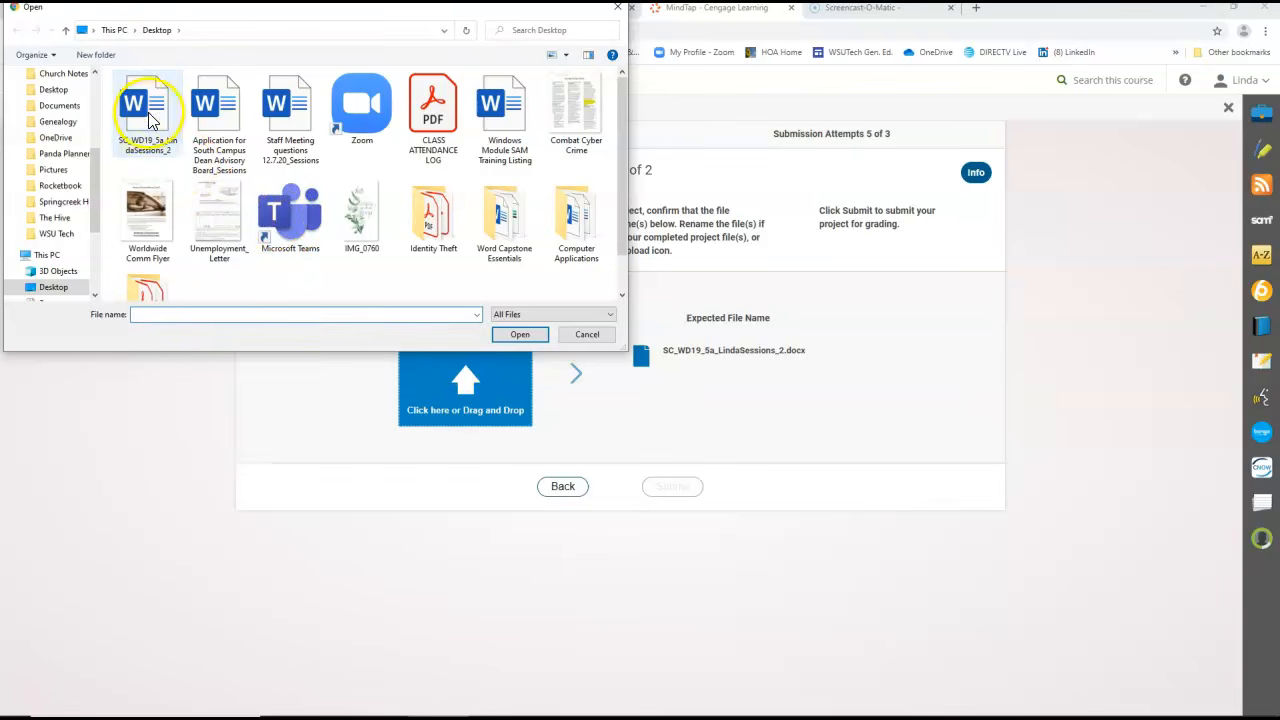
left_click(518, 334)
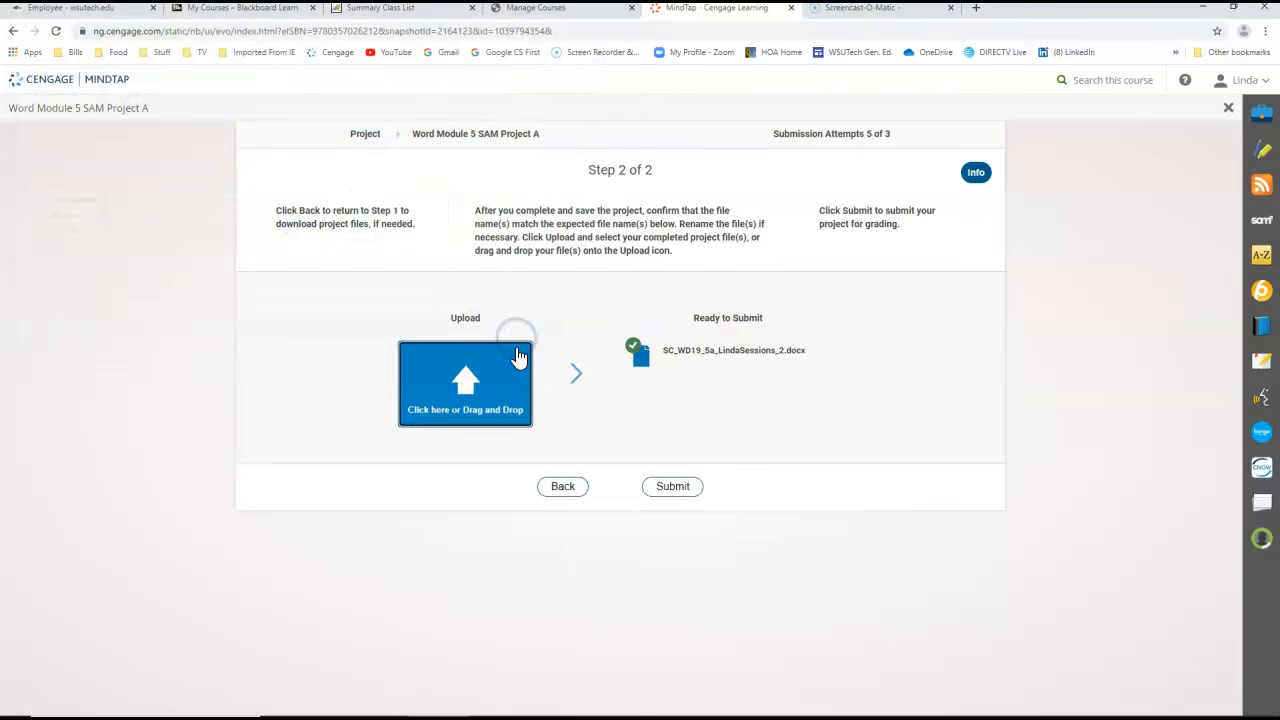
left_click(686, 488)
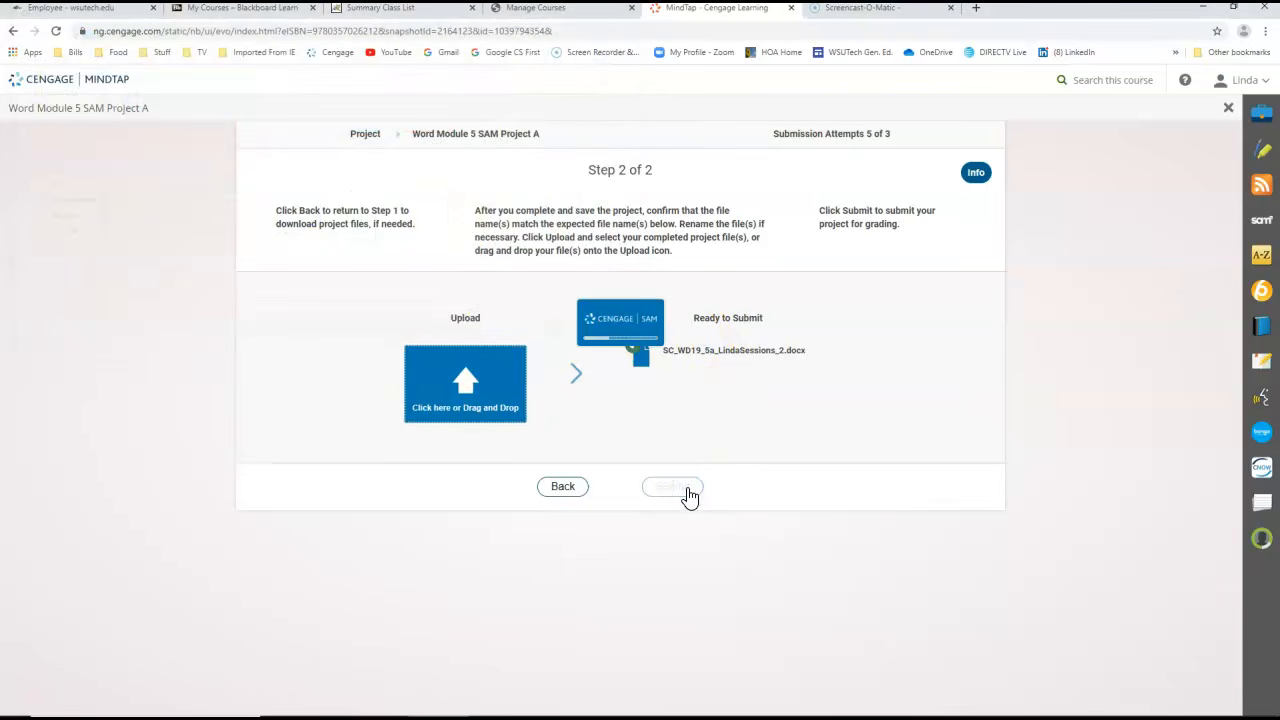
Open the new SAM grading report in Word and review the overall score and the step 7 hyperlink feedback
left_click(621, 390)
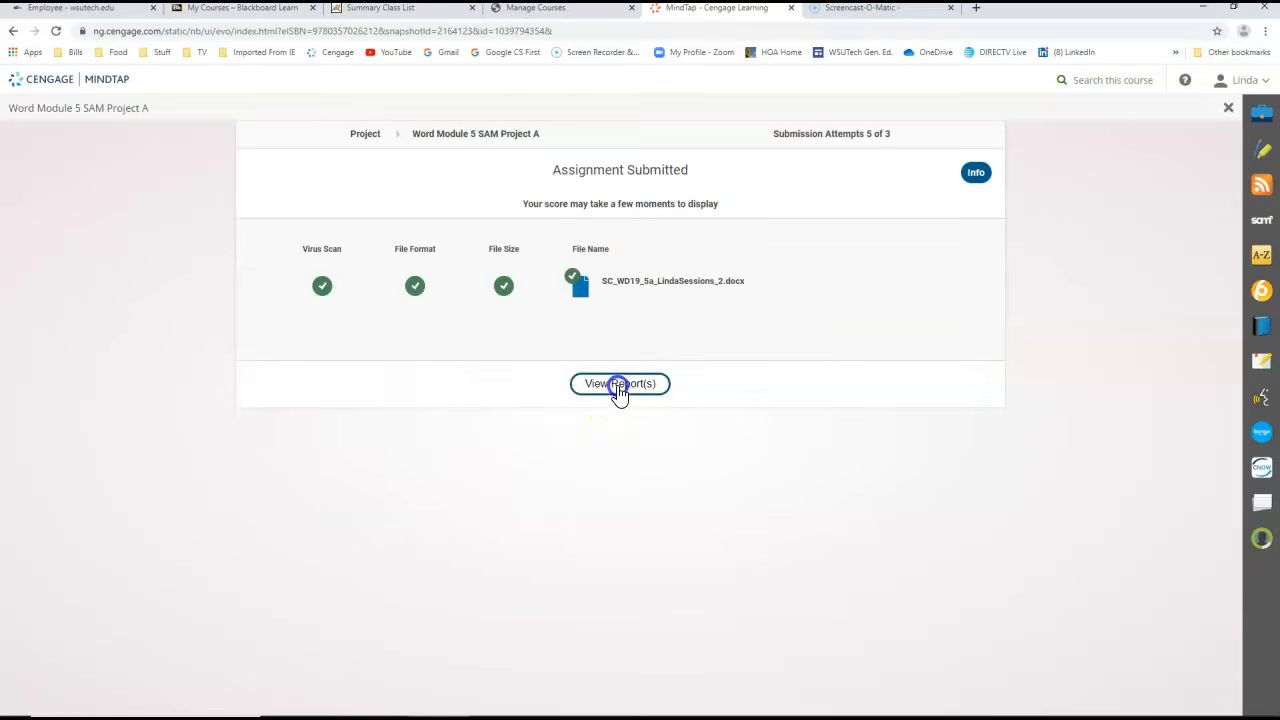
left_click(112, 698)
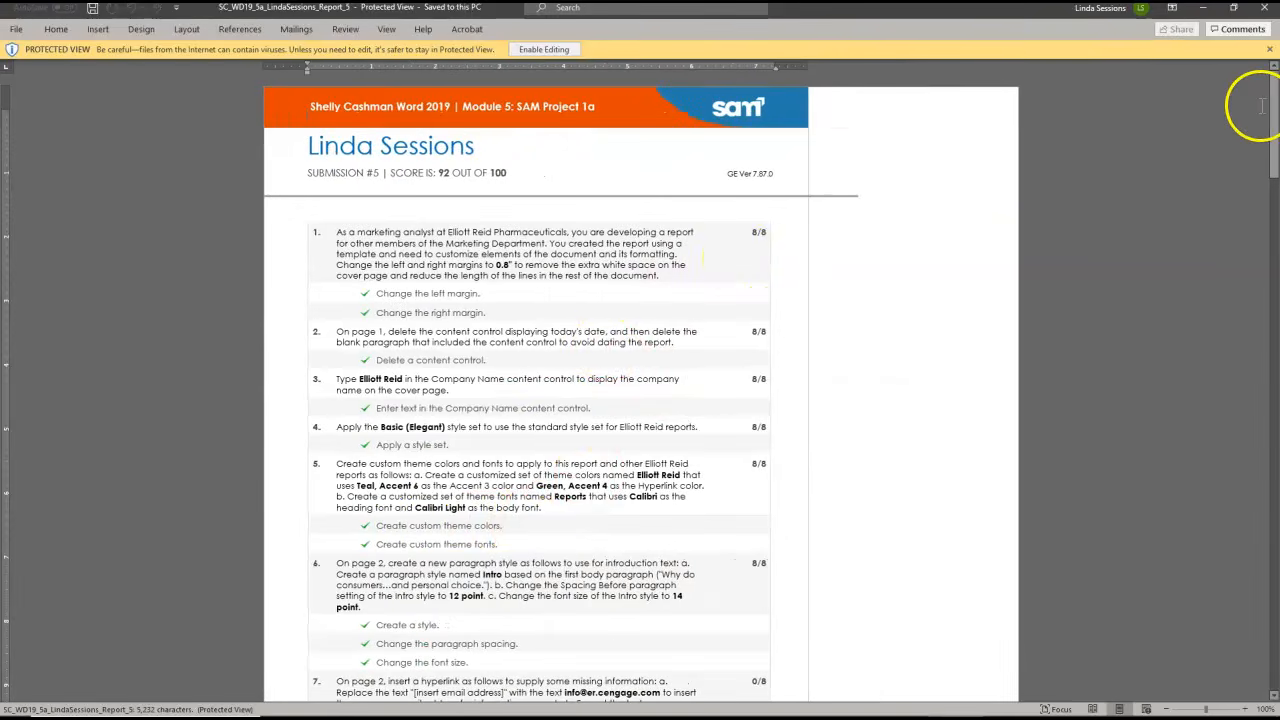
left_click_drag(1273, 137, 1272, 200)
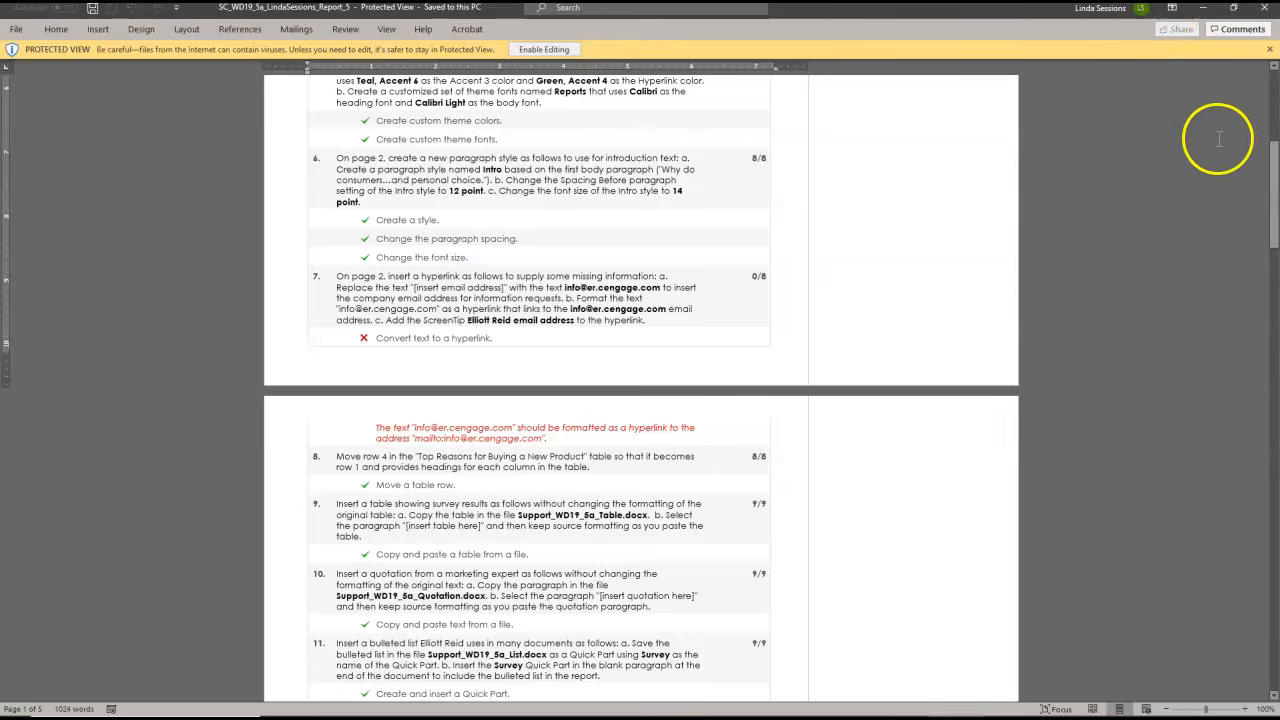
left_click_drag(1272, 188, 1262, 92)
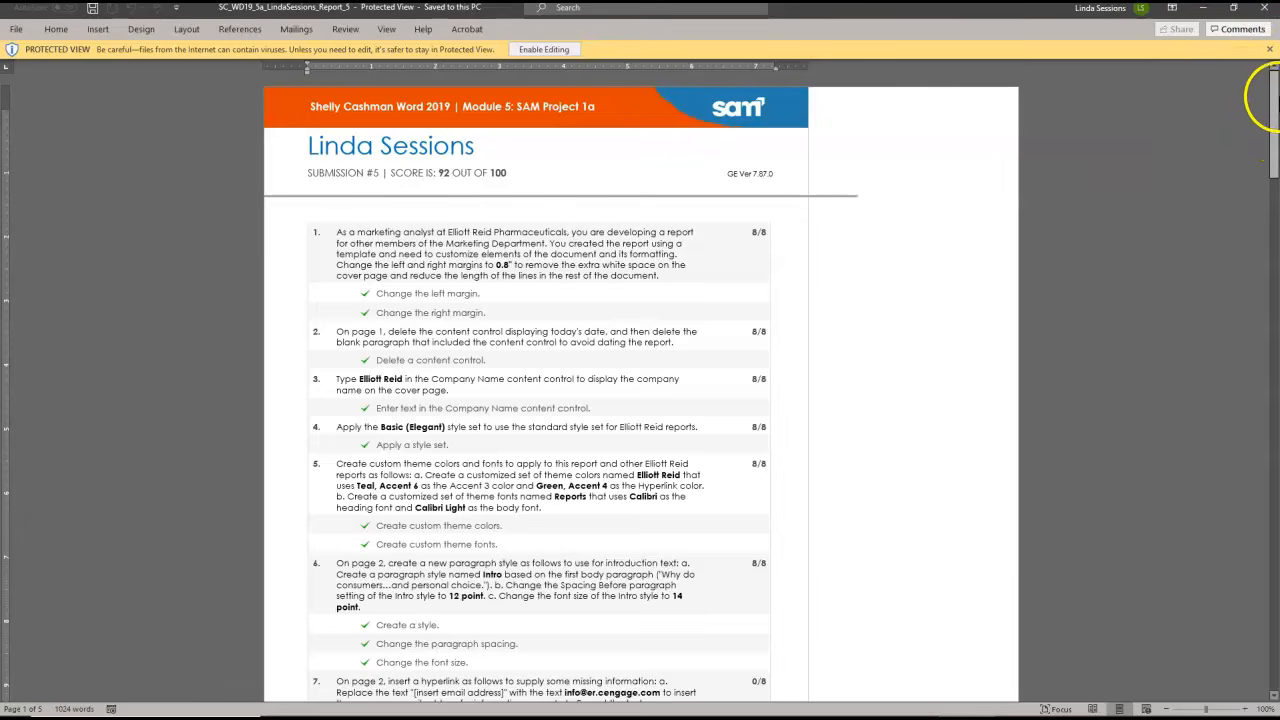
left_click_drag(1274, 130, 1274, 118)
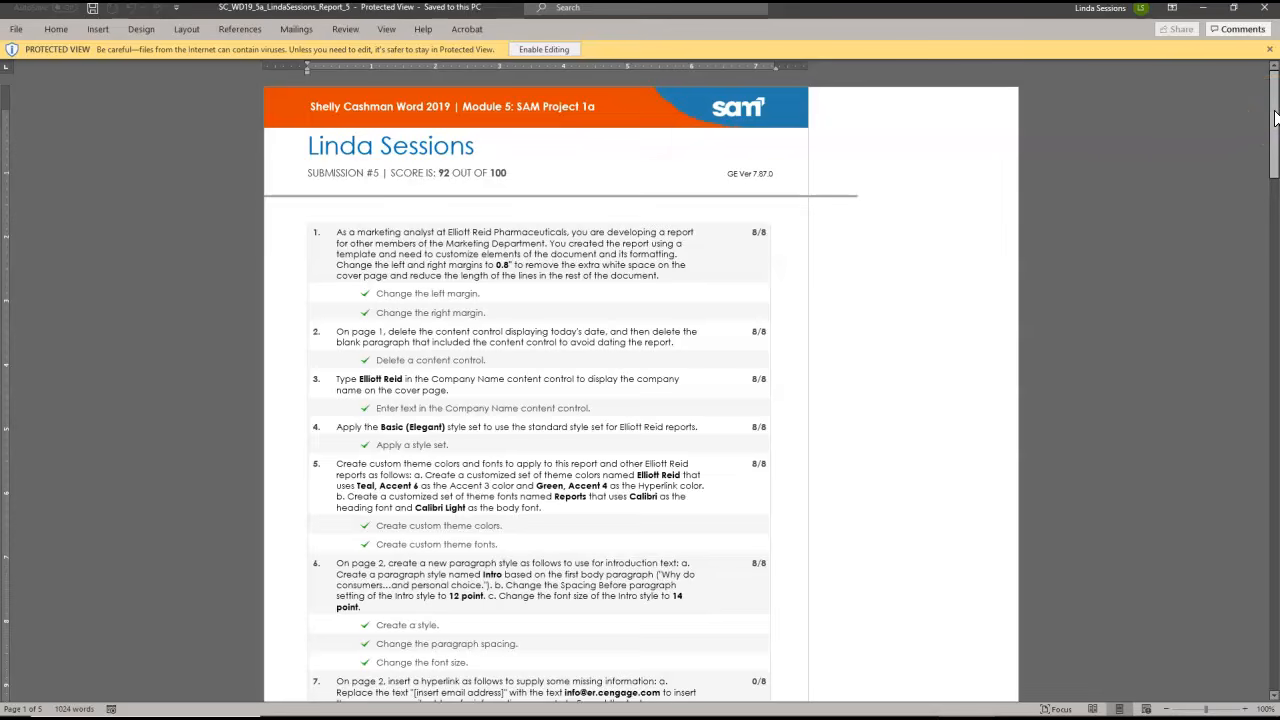